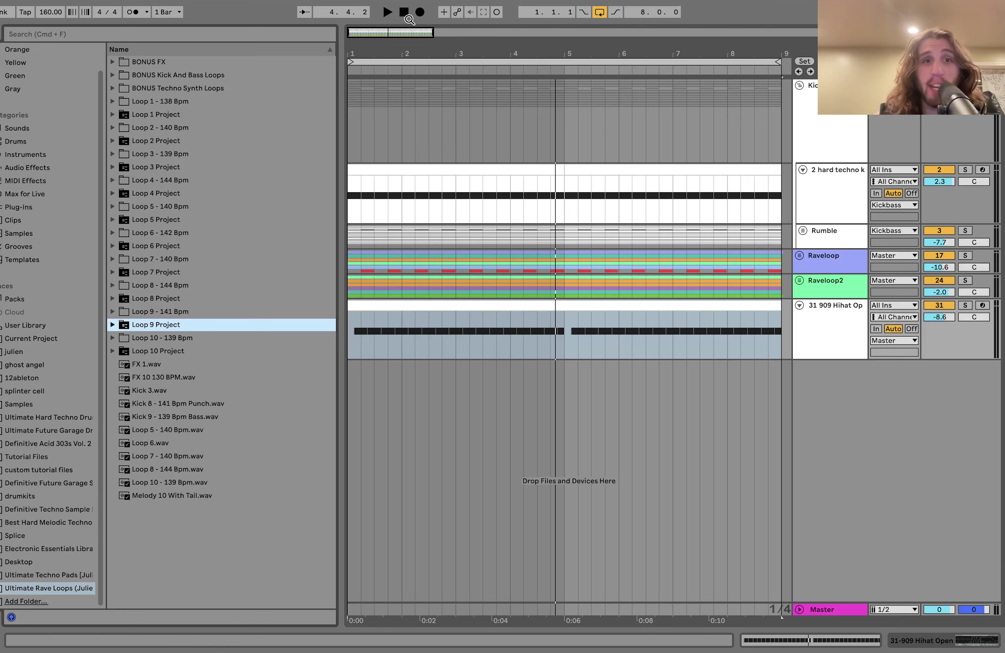
Step: Expand the Loop 1 - 138 Bpm sample folder and raise the master's preview/cue volume to 6.0
click(407, 14)
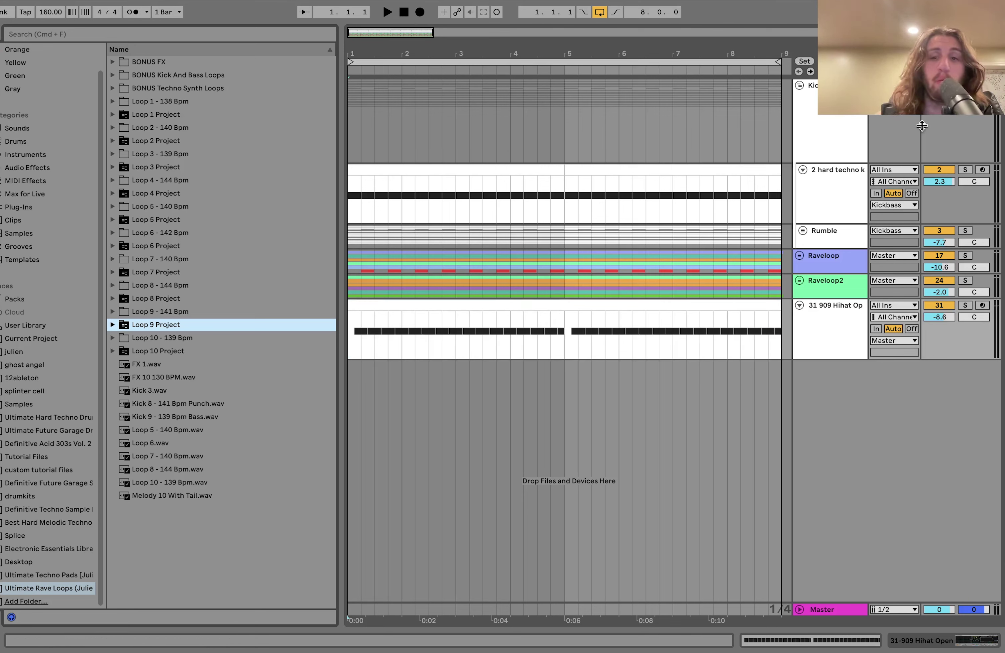
click(820, 267)
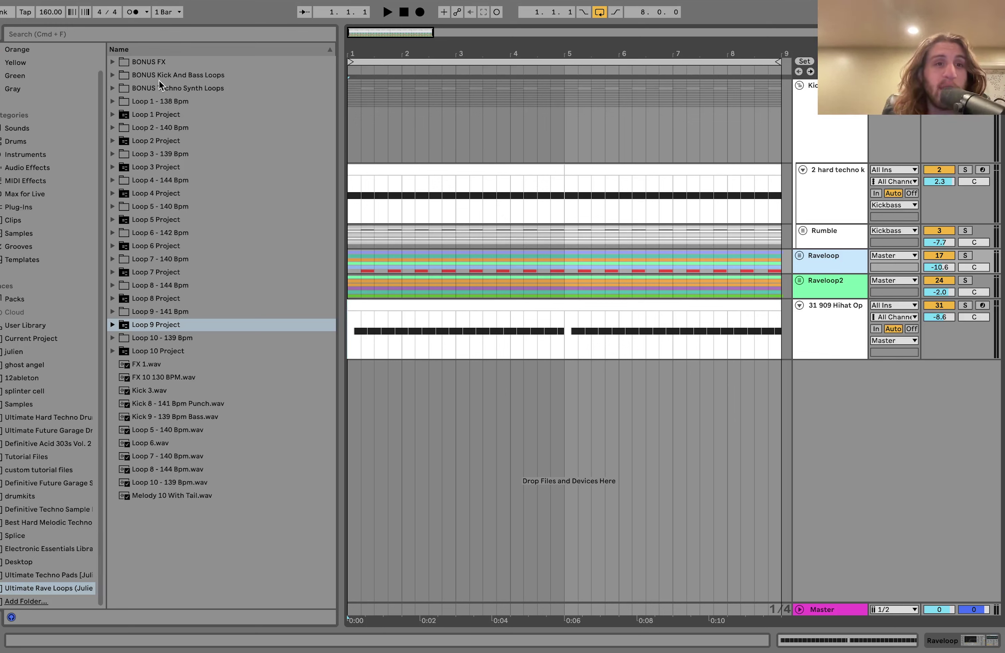
click(113, 102)
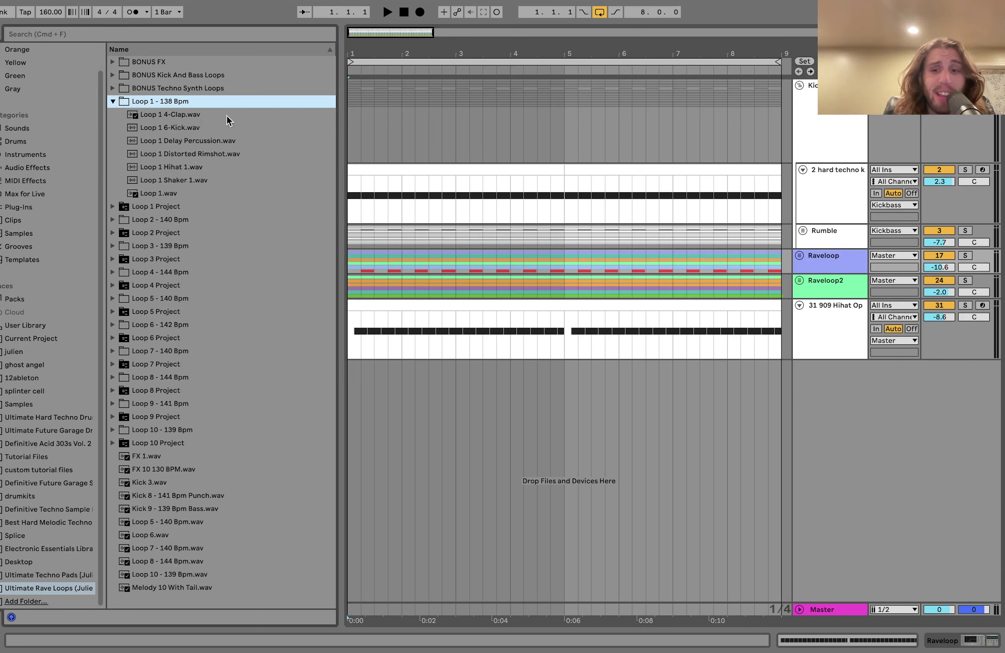
drag(975, 612, 976, 590)
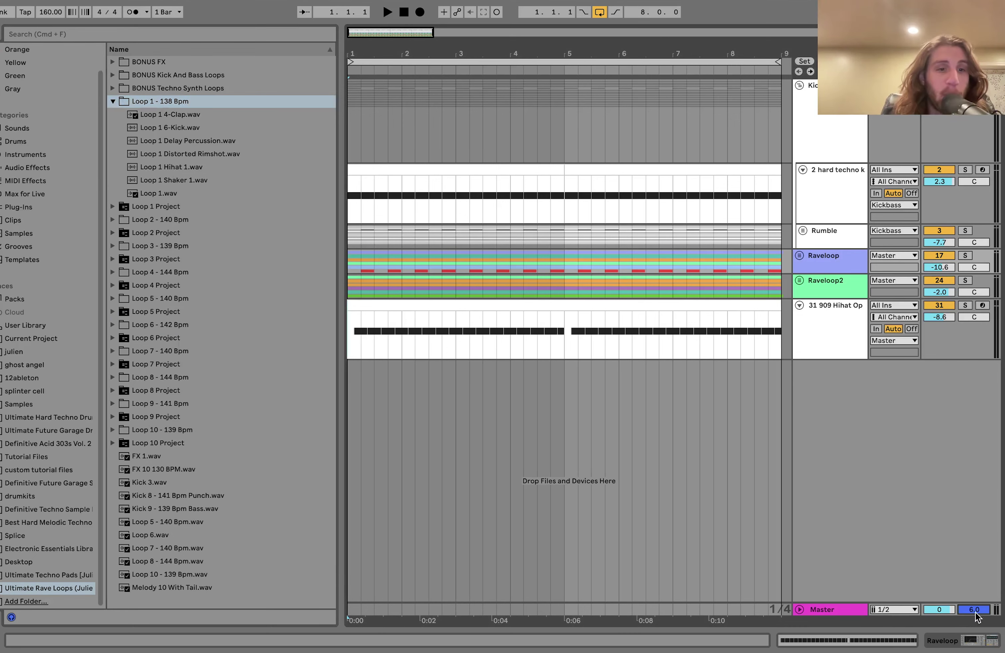
Step: Preview the samples Loop 10 - 139 Bpm, Loop 7 - 140 Bpm and Loop 5 - 140 Bpm
click(153, 573)
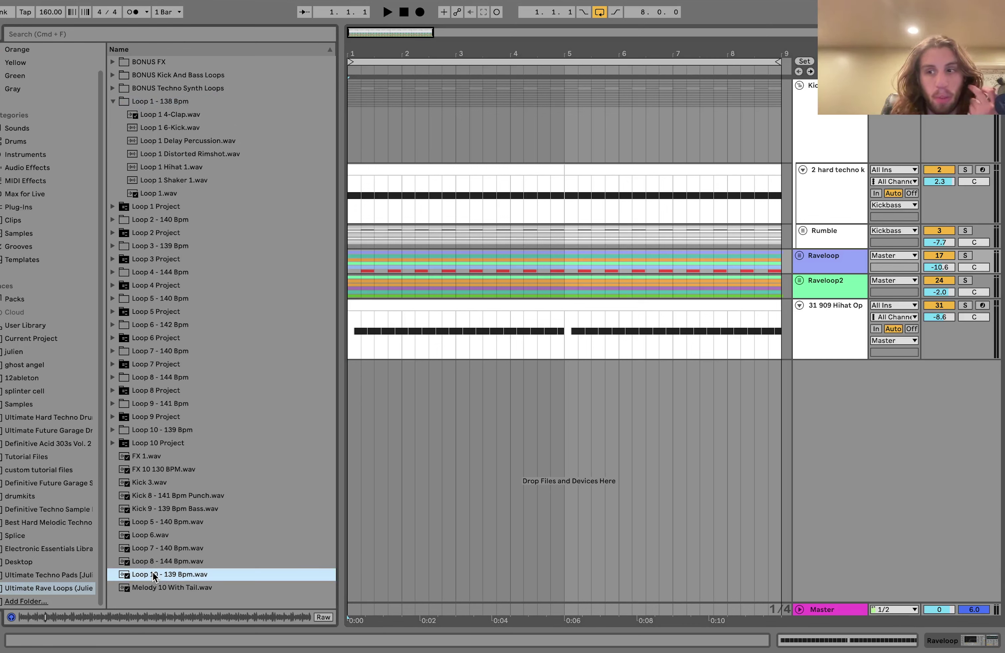
key(Up)
key(Up)
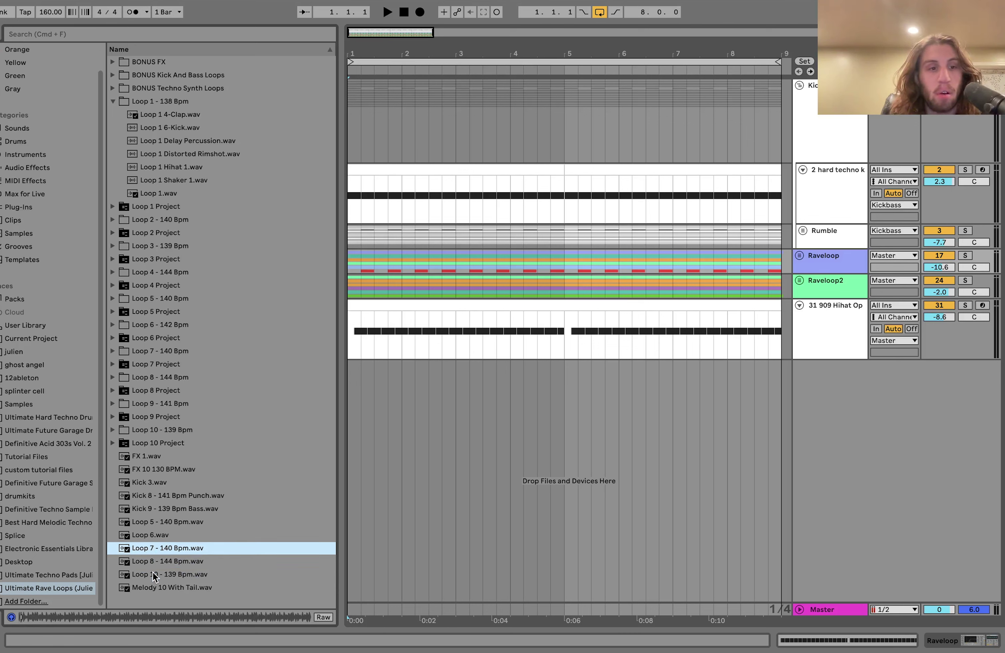
click(175, 521)
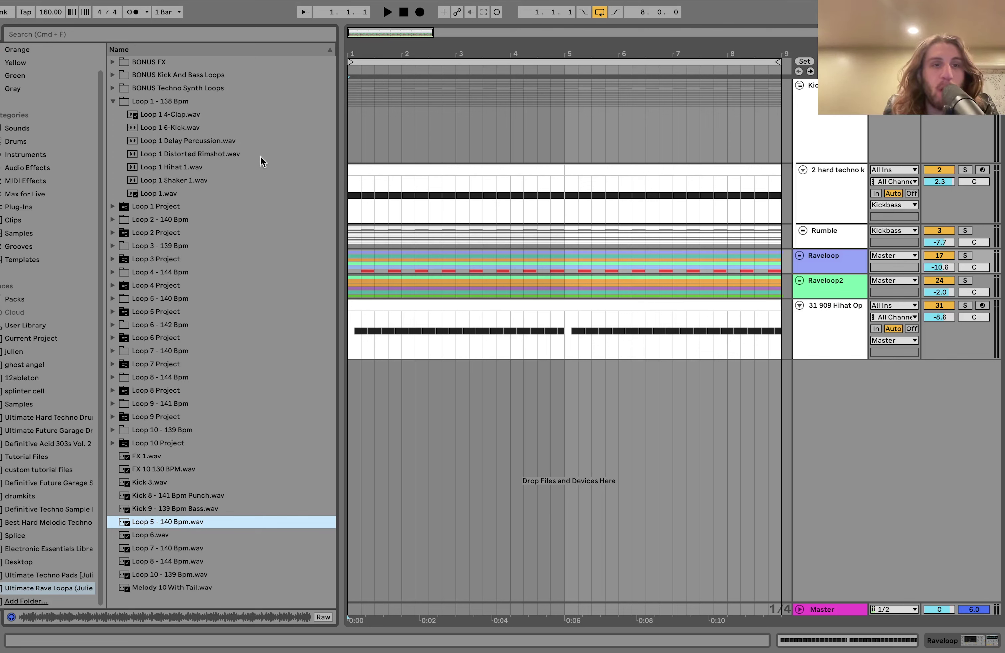
Step: Collapse the Loop 1 - 138 Bpm folder and look briefly inside Loop 2 - 140 Bpm and Loop 1 Project
click(112, 101)
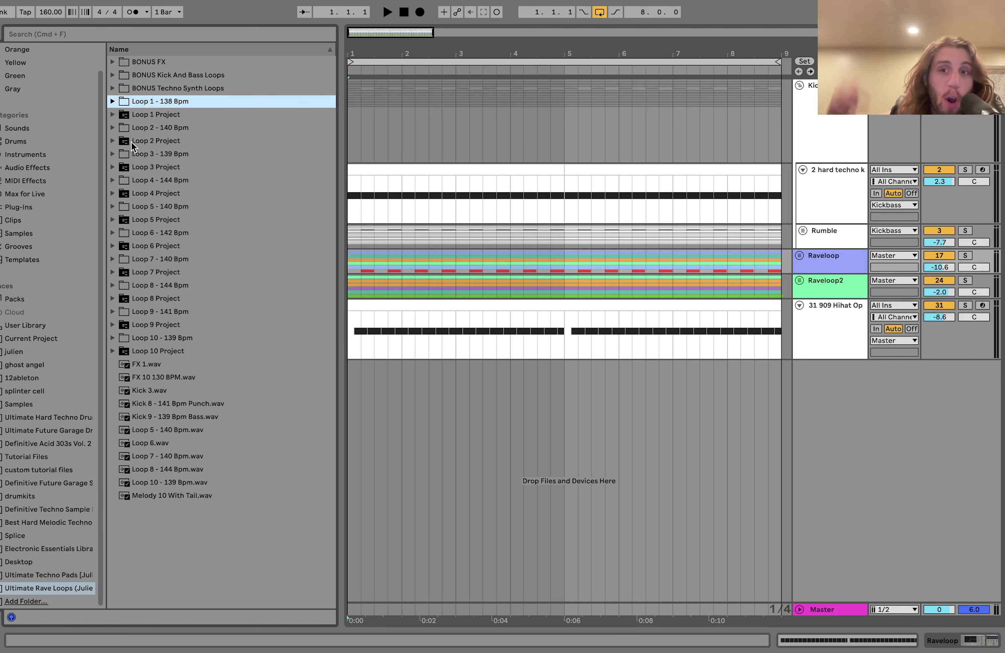
click(112, 126)
click(112, 126)
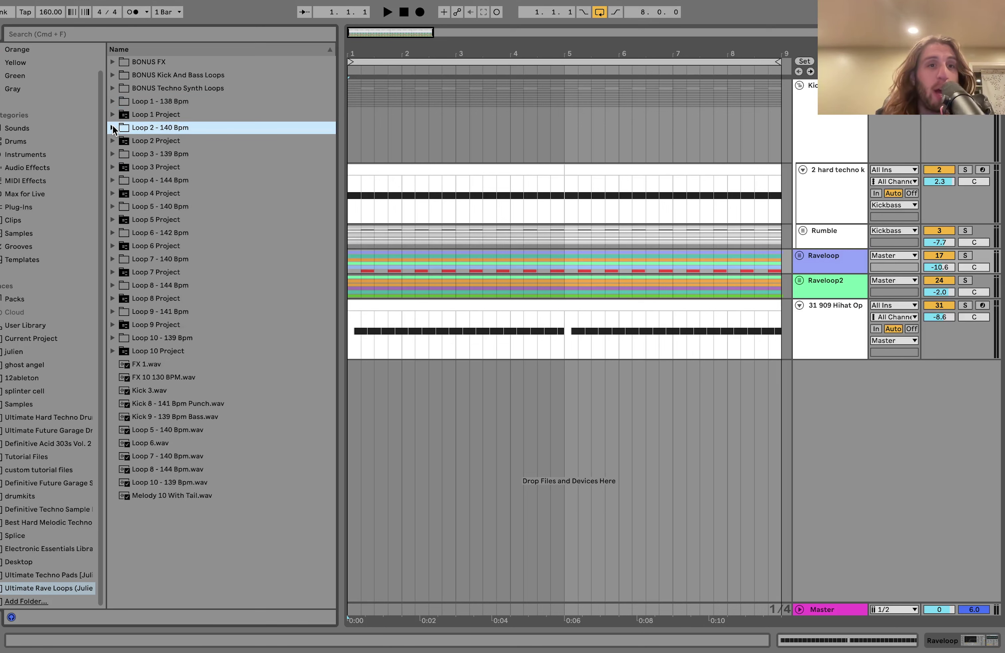
click(112, 115)
click(113, 115)
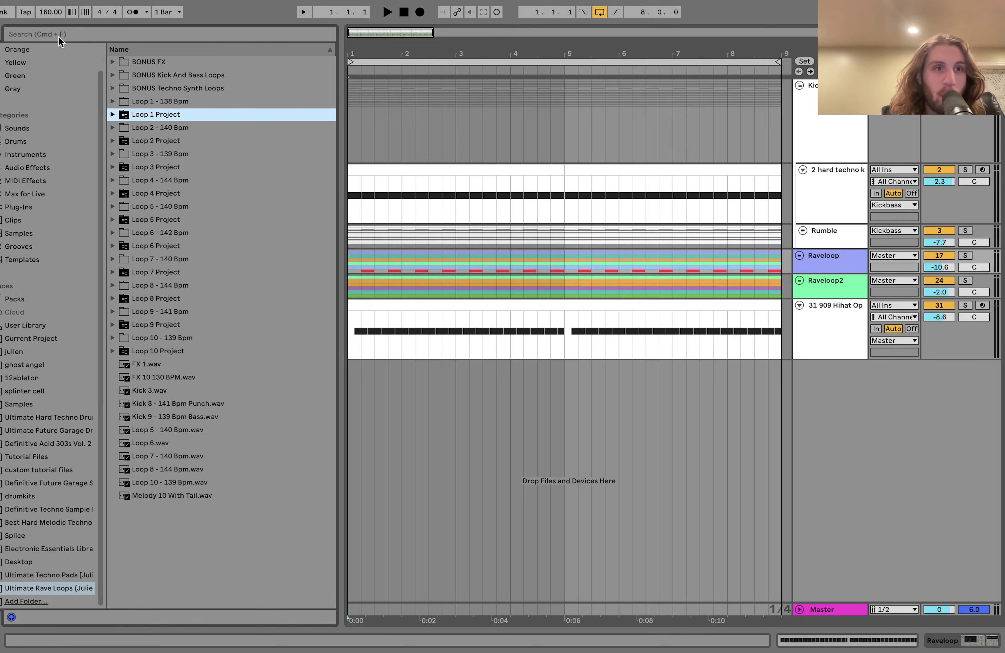
Step: Unfold the Rumble group and play the arrangement from the start with the 909 hi-hat track muted
click(802, 231)
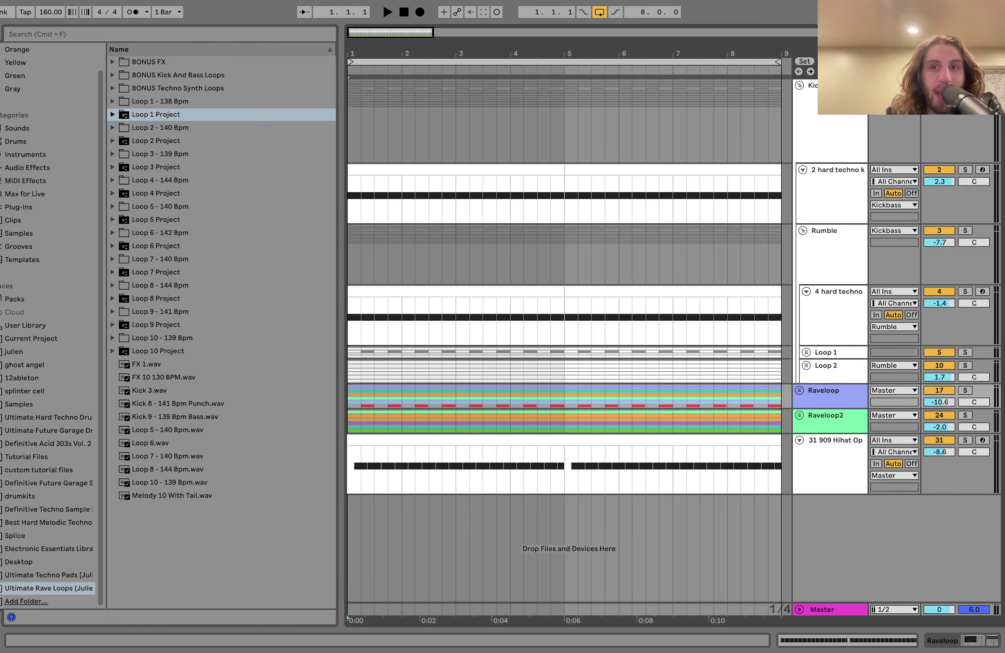
key(space)
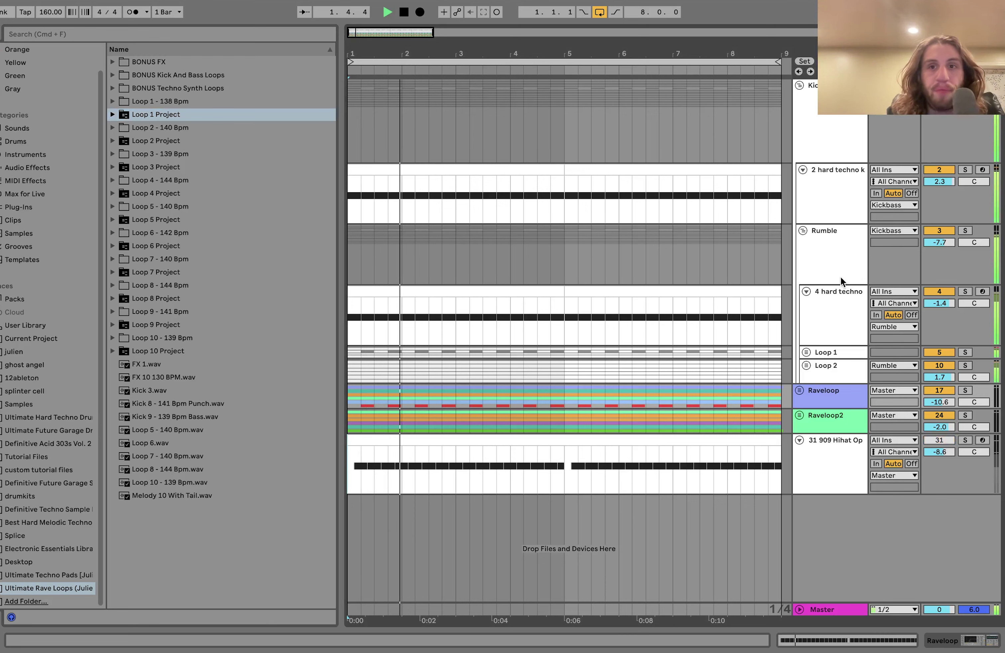
key(space)
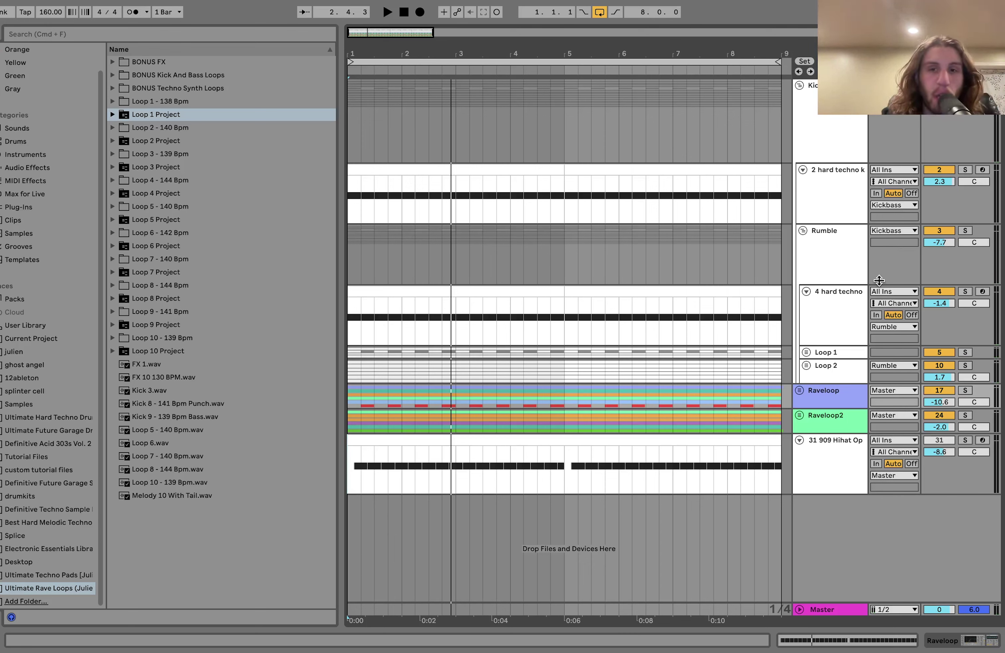
key(space)
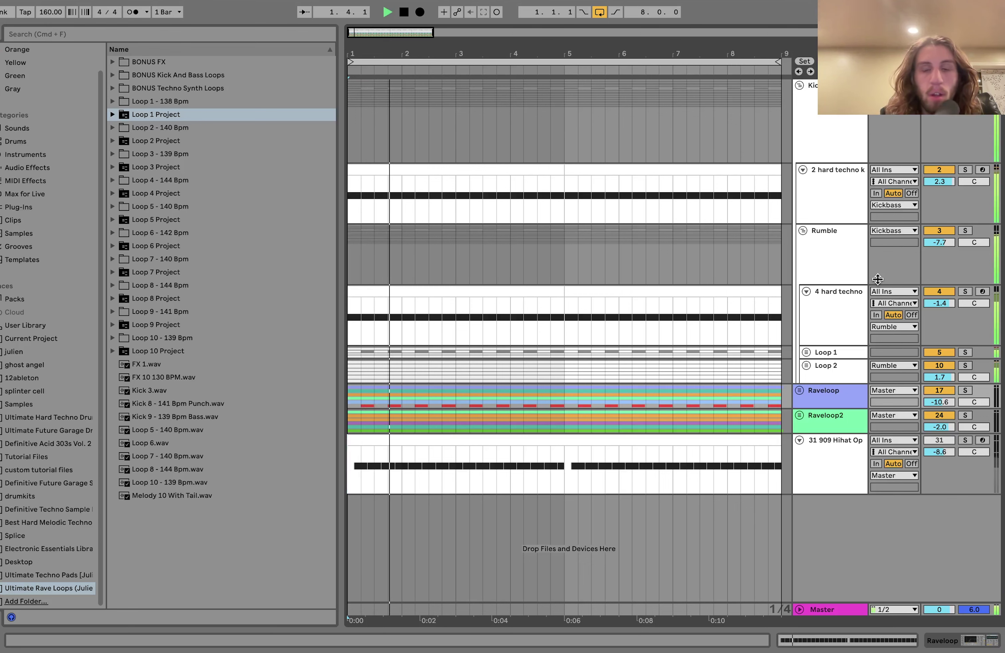
Step: Audition the kick and rumble with Loop 1 and Loop 2 muted, and unmute both loops
click(940, 364)
click(941, 352)
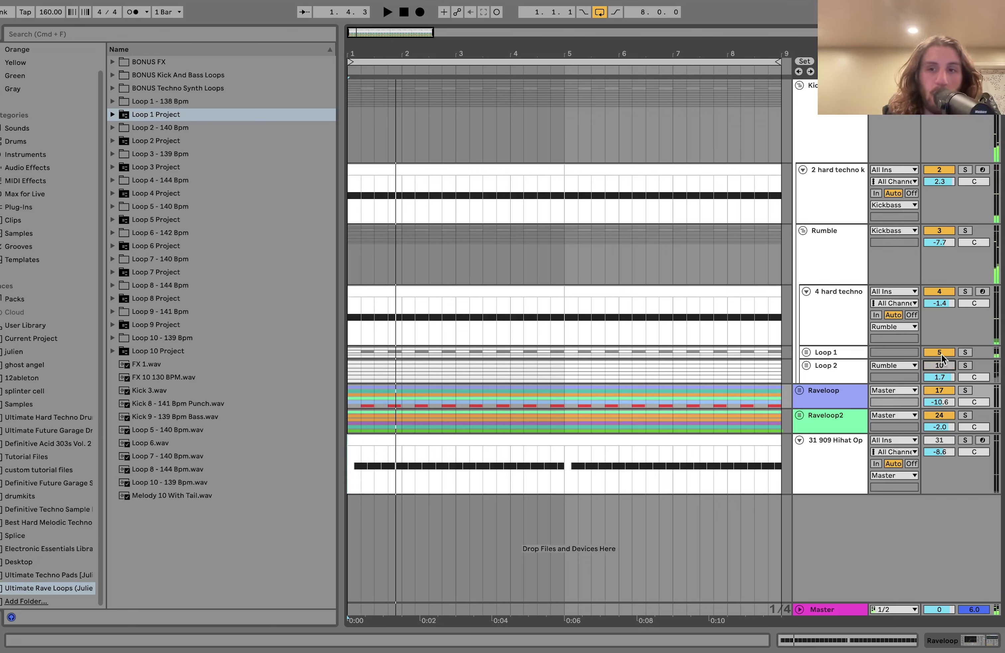
key(space)
click(940, 353)
key(space)
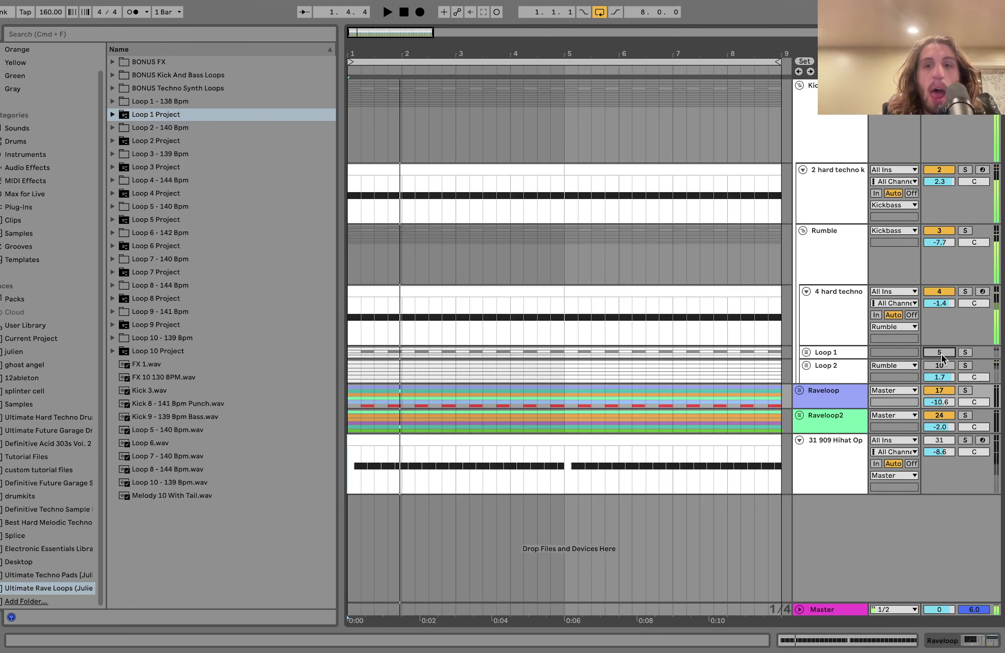
click(940, 364)
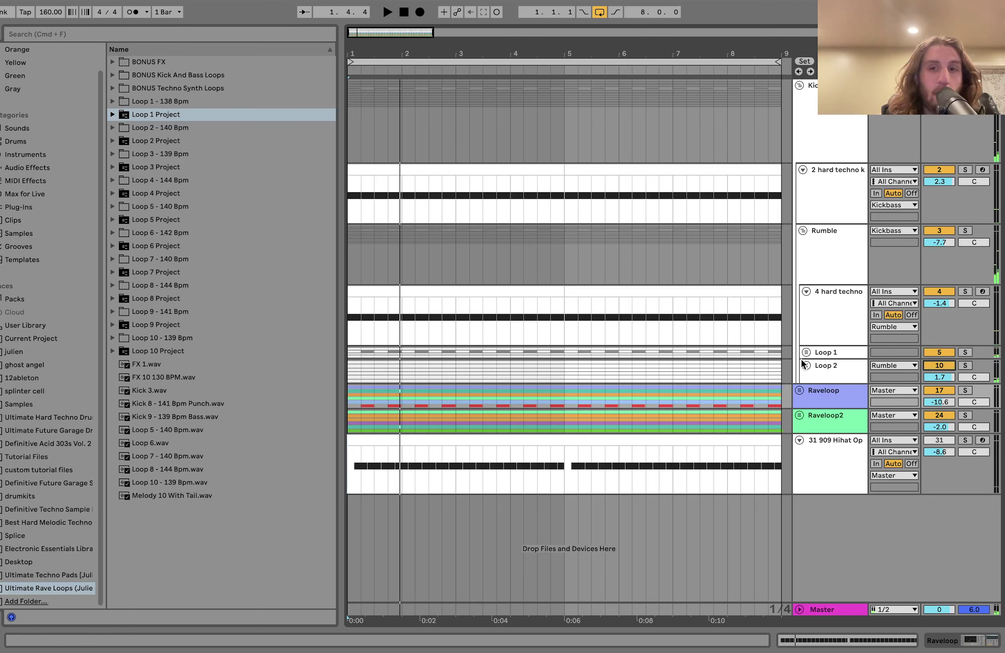
Step: Solo the main hard techno kick on track 2 and play it alone
click(964, 169)
key(space)
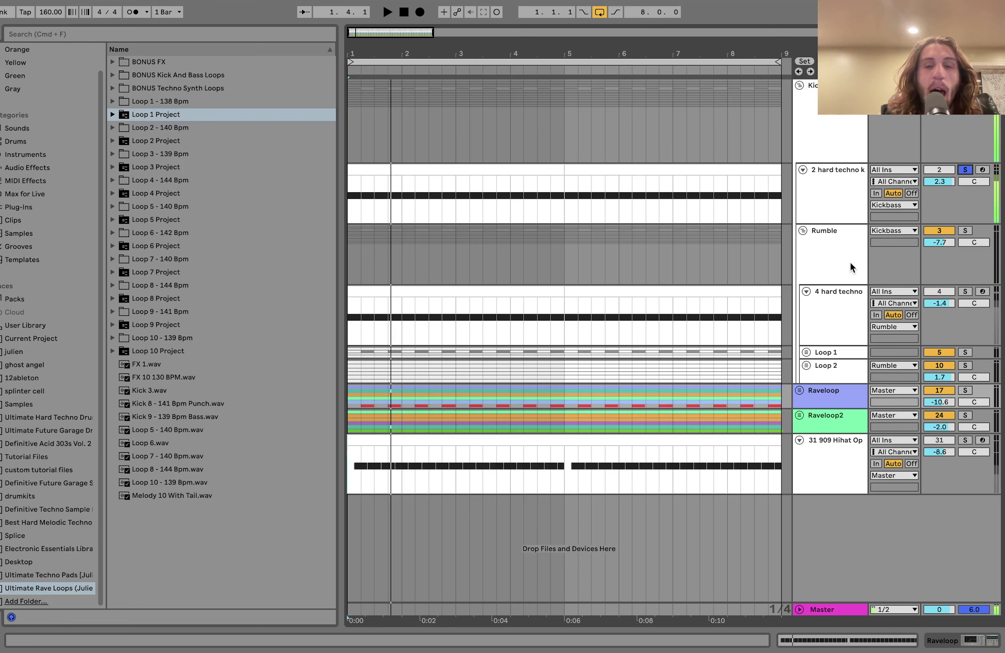
Step: Solo and play the hard techno kick on track 4, displaying the sample waveform of its instrument
click(887, 305)
click(965, 291)
double_click(828, 314)
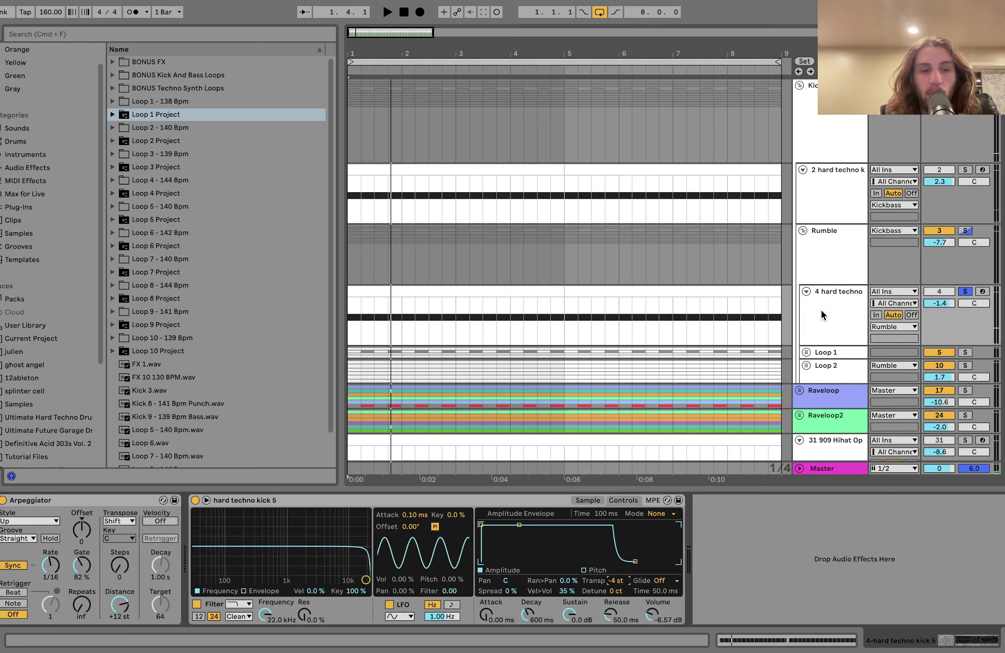
key(space)
click(588, 500)
key(space)
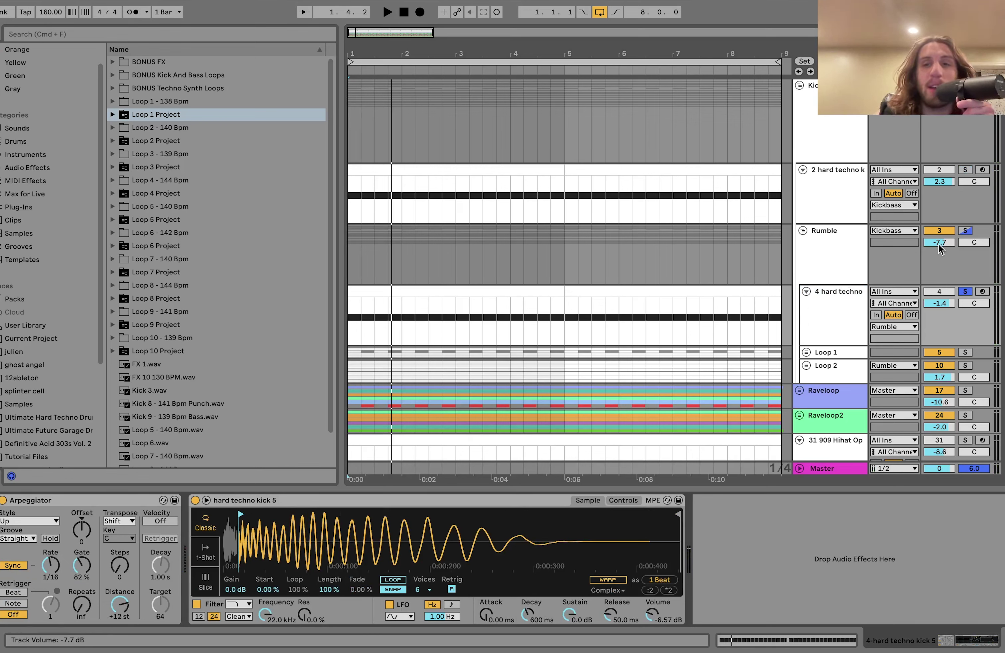
Step: Play the whole Rumble group soloed and select the hard techno kick track inside it
key(space)
click(966, 230)
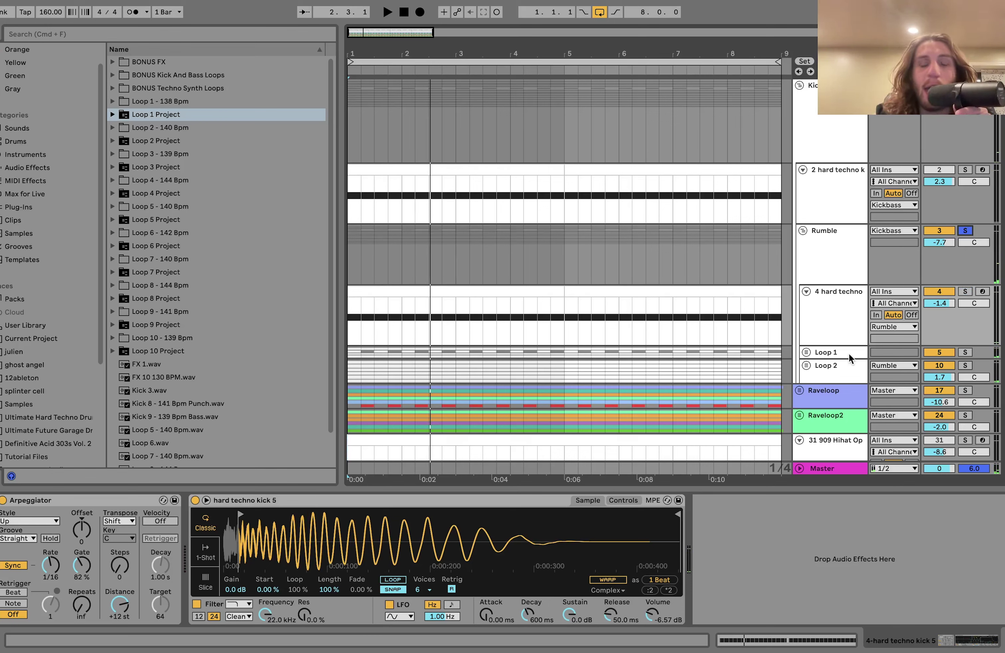
click(842, 311)
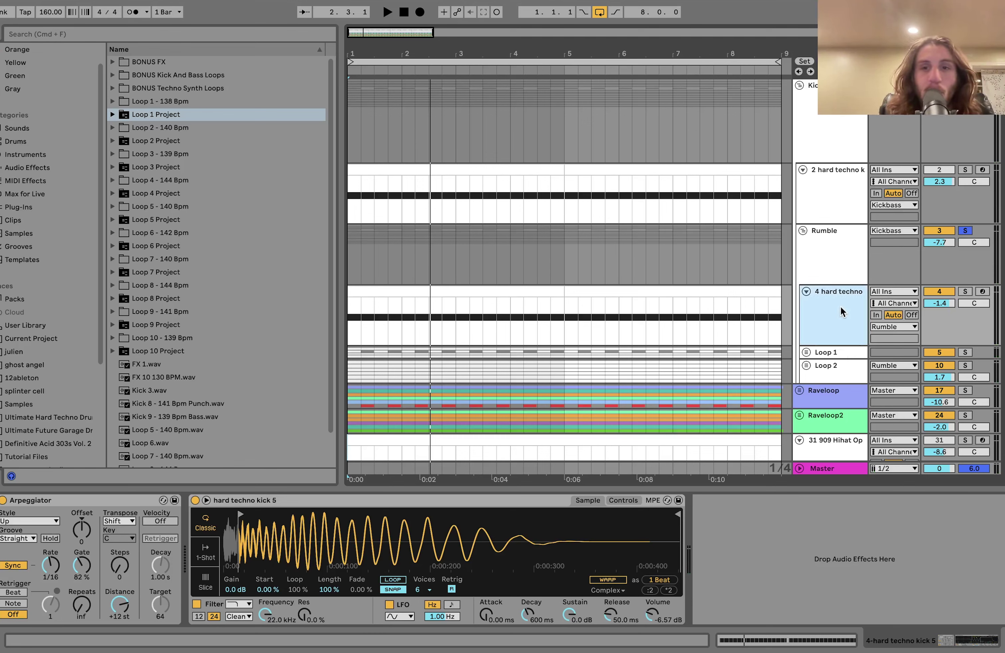
Step: Audition the rumble layers one at a time by soloing the track 4 kick, Loop 1 and Loop 2
click(959, 291)
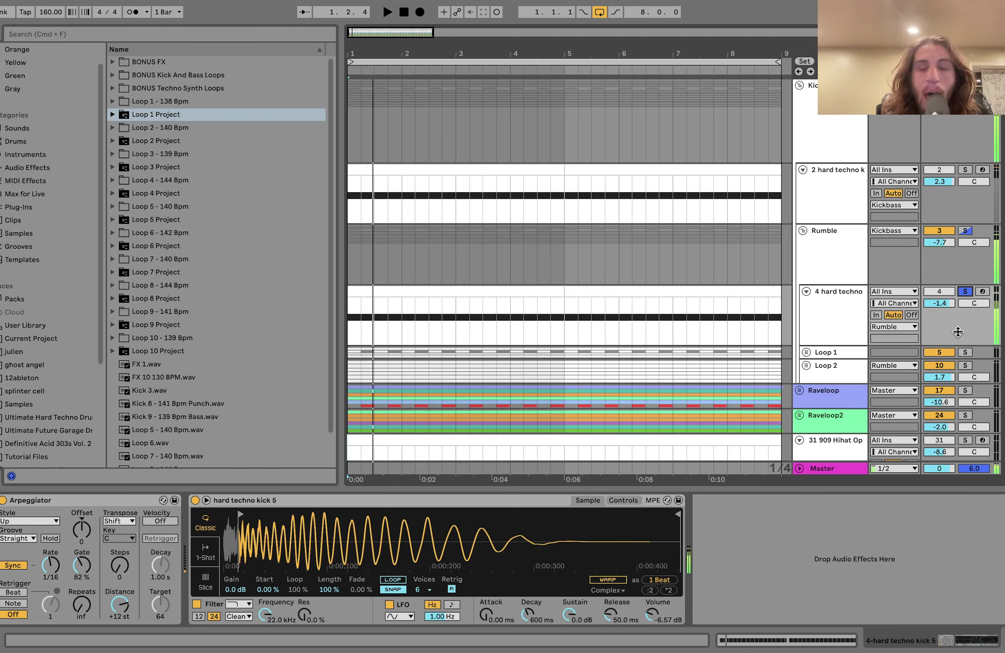
click(964, 353)
click(965, 366)
key(space)
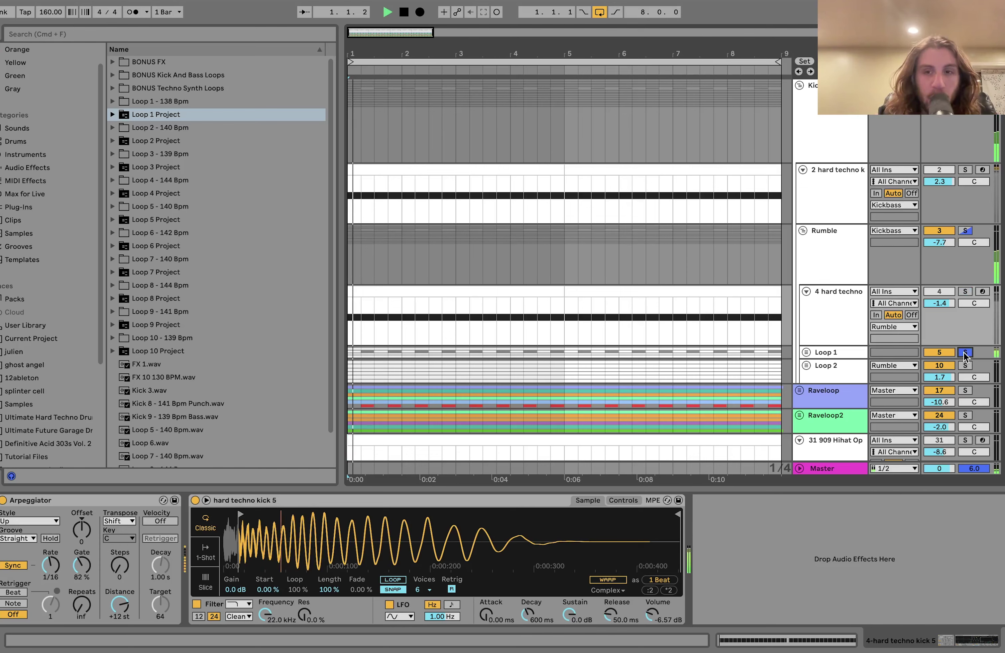
click(823, 377)
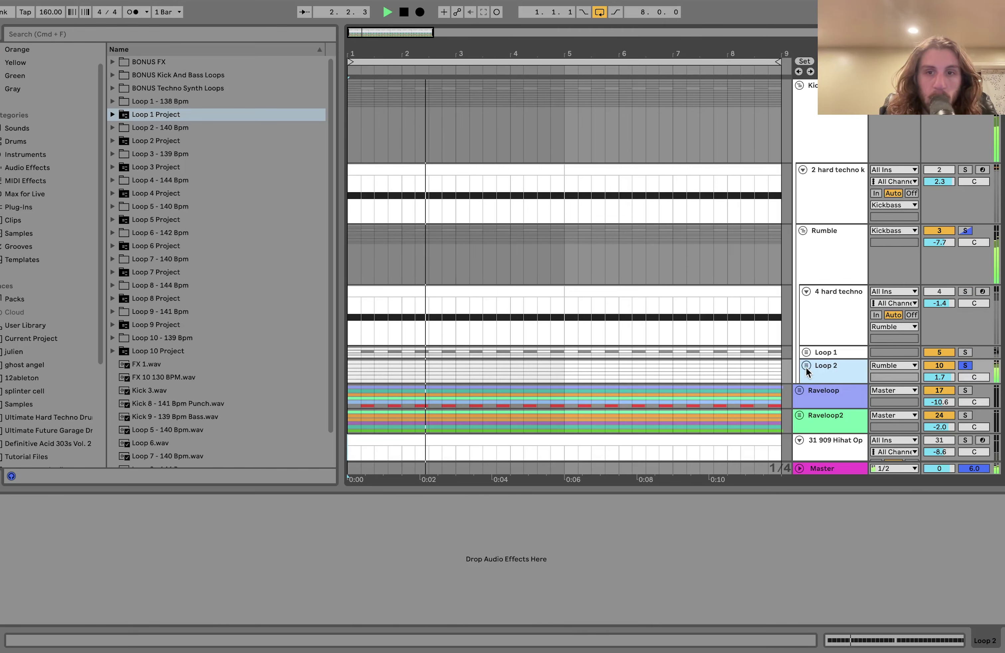
click(807, 365)
click(806, 365)
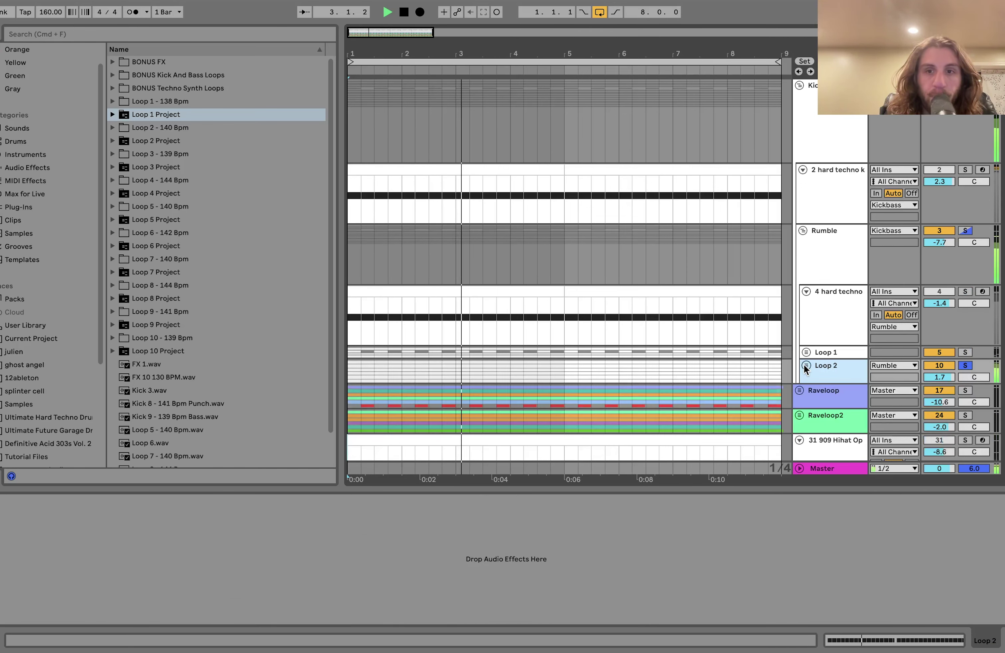
Step: Return the solo from the individual loops to the whole Rumble group and listen to its layers together
key(space)
click(965, 352)
click(966, 231)
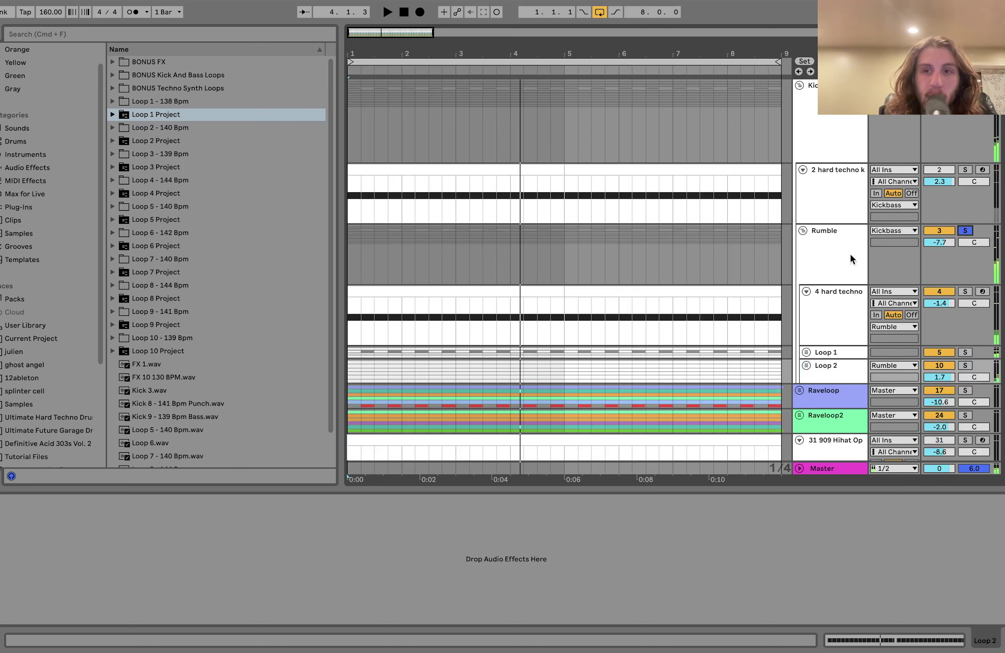
Step: Display the Rumble group's effects, compare its sound with the Saturator off and on, and leave the Saturator off
click(849, 259)
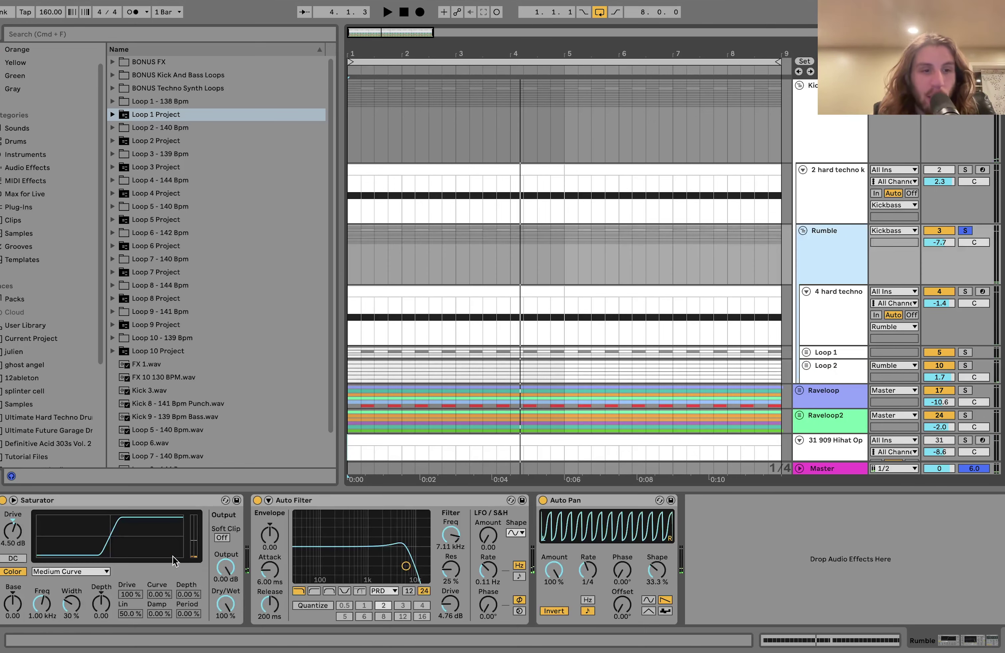
click(3, 500)
key(space)
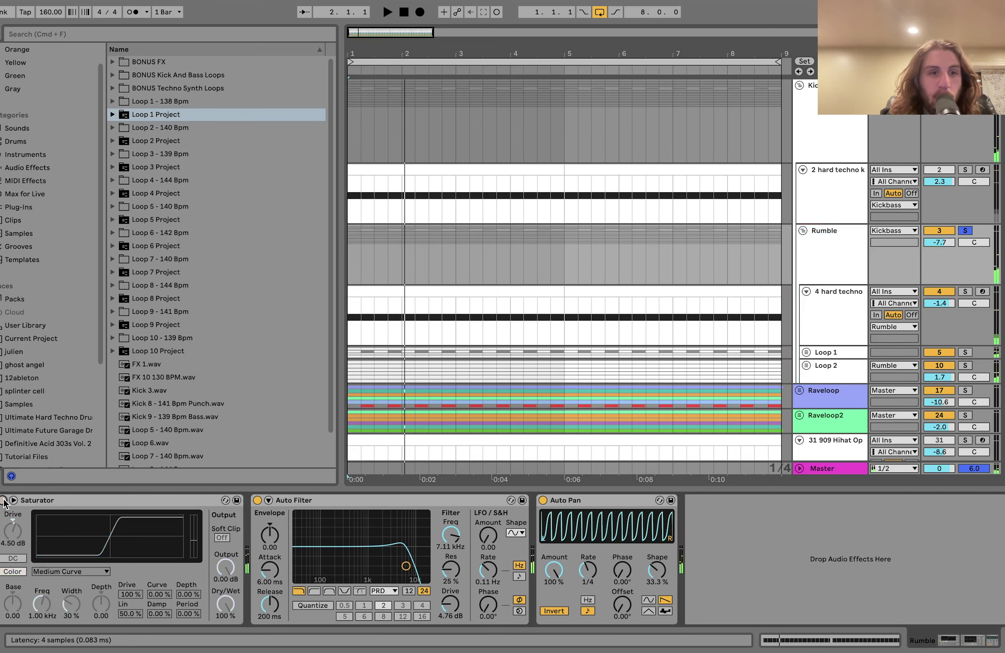
click(4, 500)
key(space)
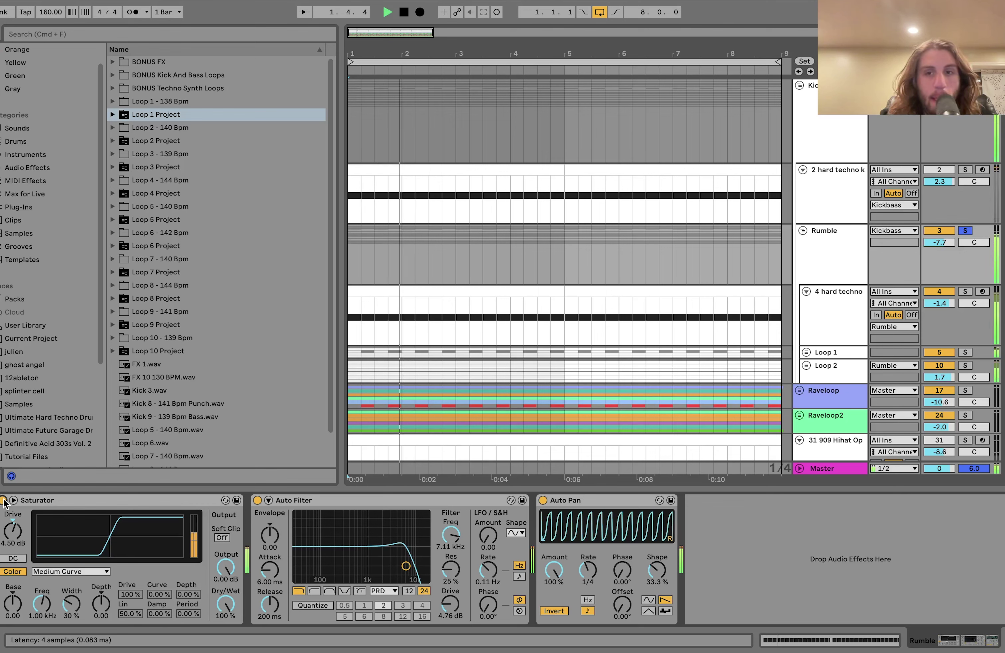
key(space)
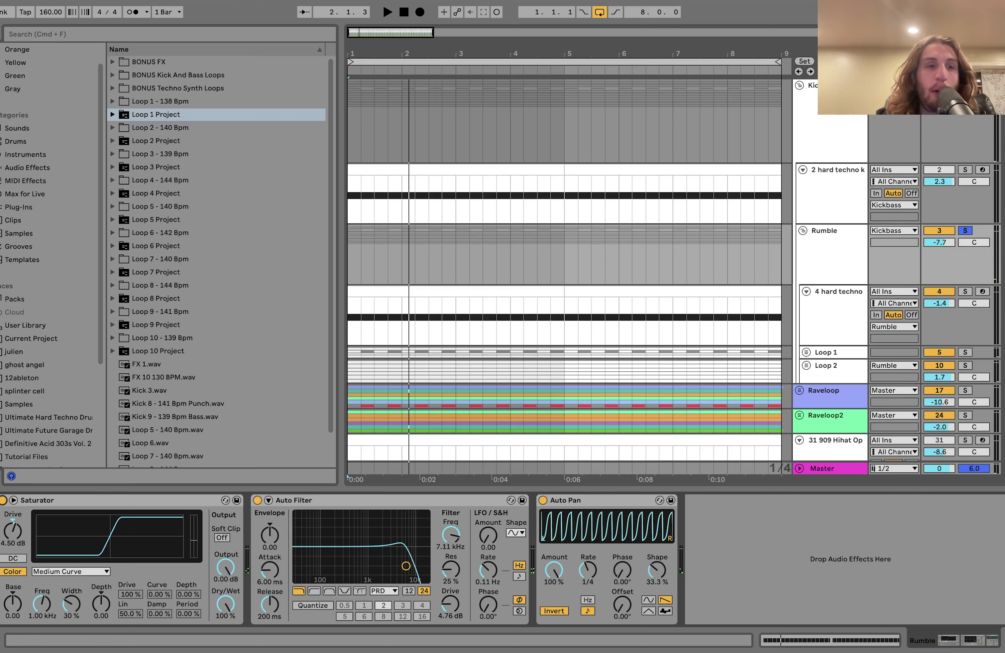
click(4, 500)
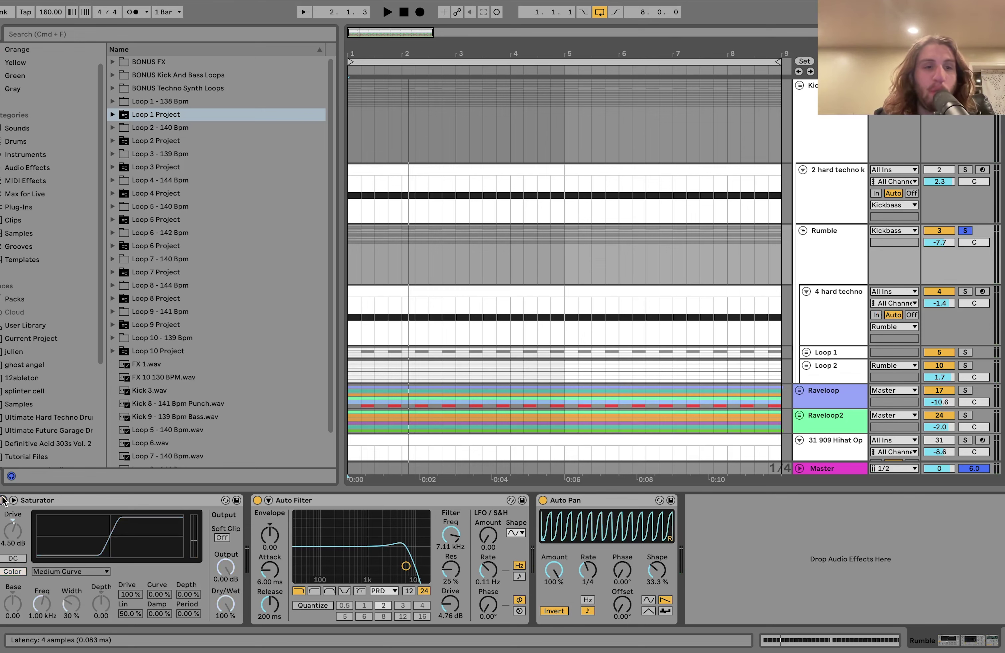
Step: Select the track 4 kick, play the rumble without saturation, and solo Loop 1 and Loop 2 in turn
click(838, 316)
key(space)
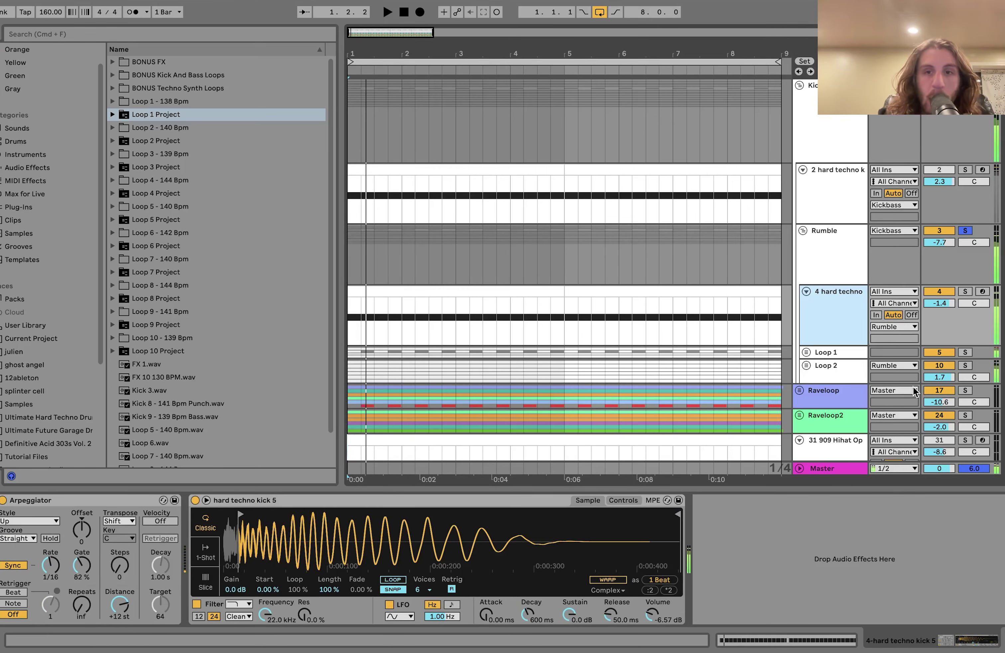
click(964, 353)
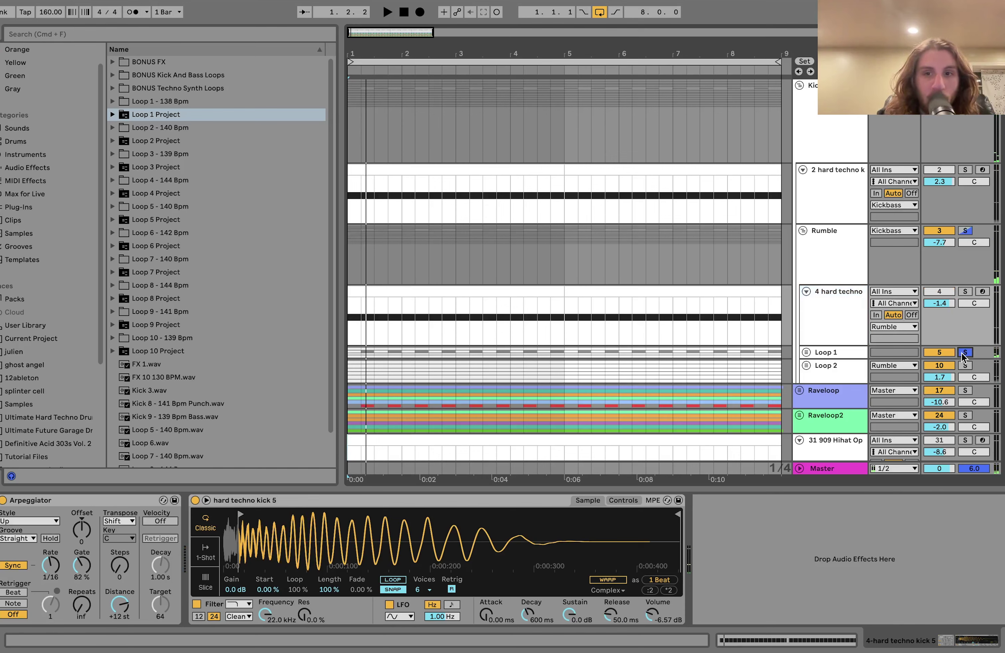
key(space)
click(965, 365)
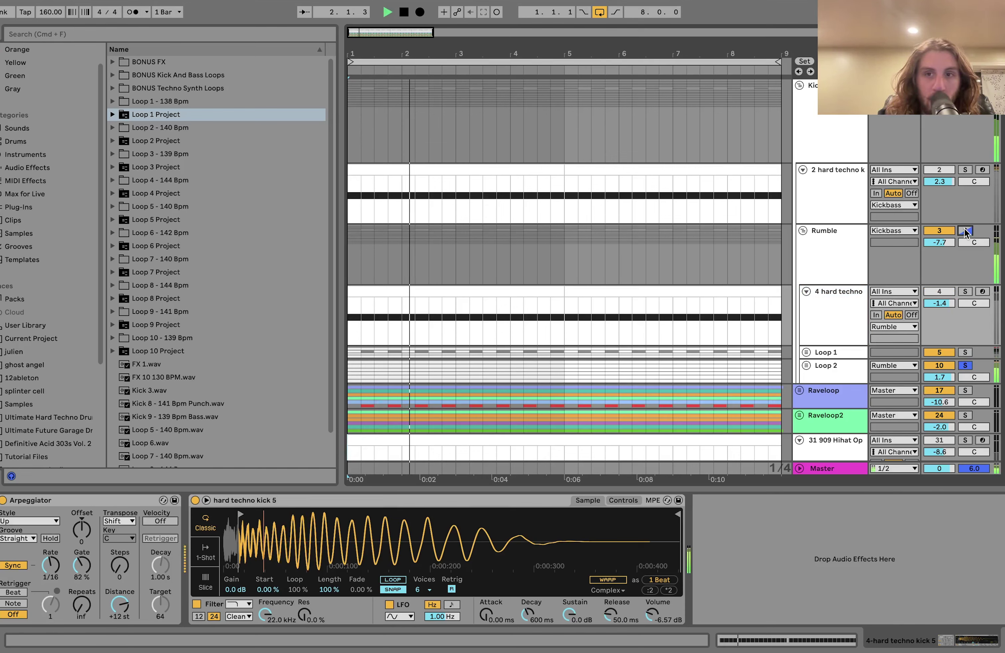
Step: Solo the Rumble group, switch its Saturator on, and play the loops through the full effects chain
click(964, 231)
key(space)
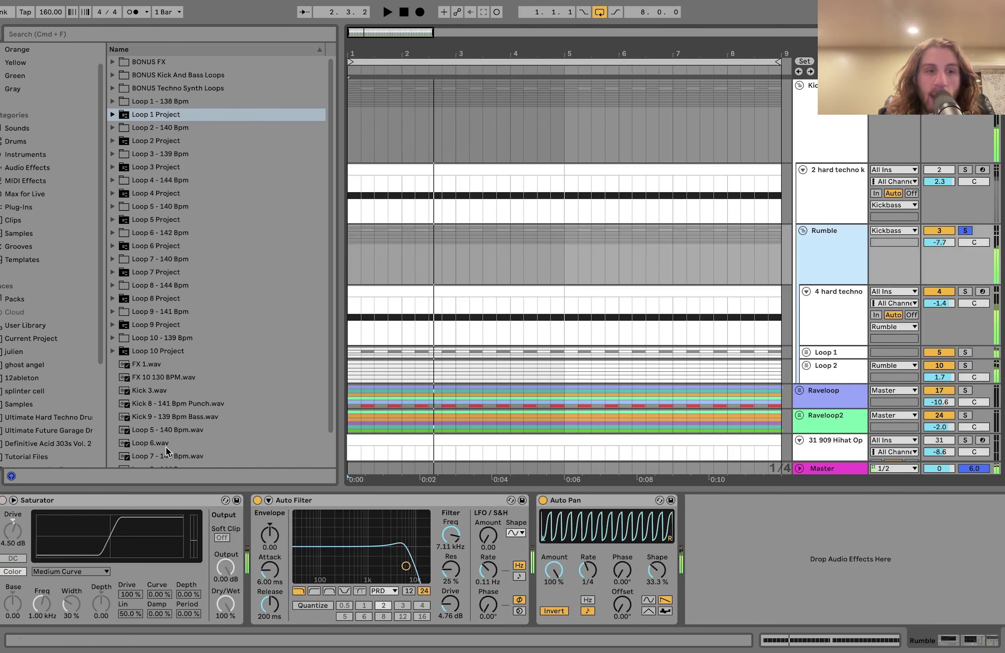
click(3, 501)
key(space)
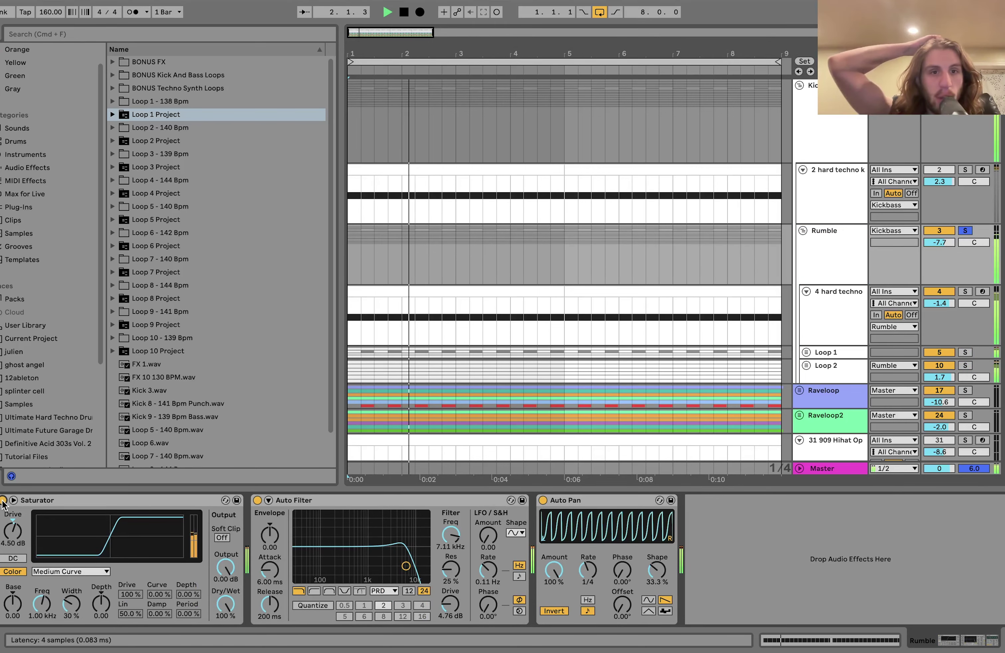
key(space)
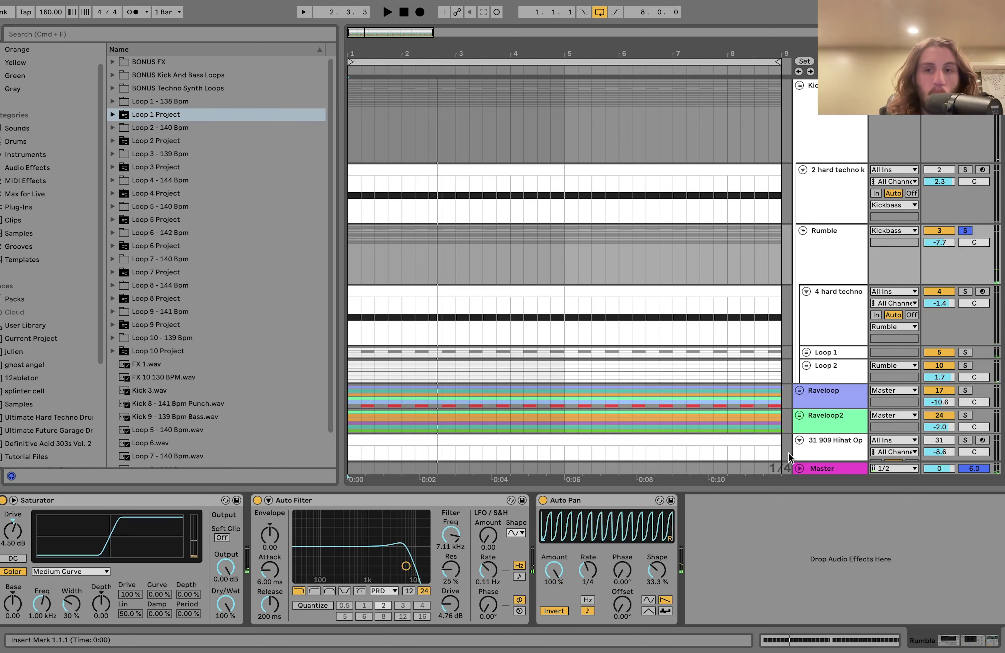
Step: Bypass the Rumble group's Saturator, Auto Filter and Auto Pan
click(825, 354)
click(830, 280)
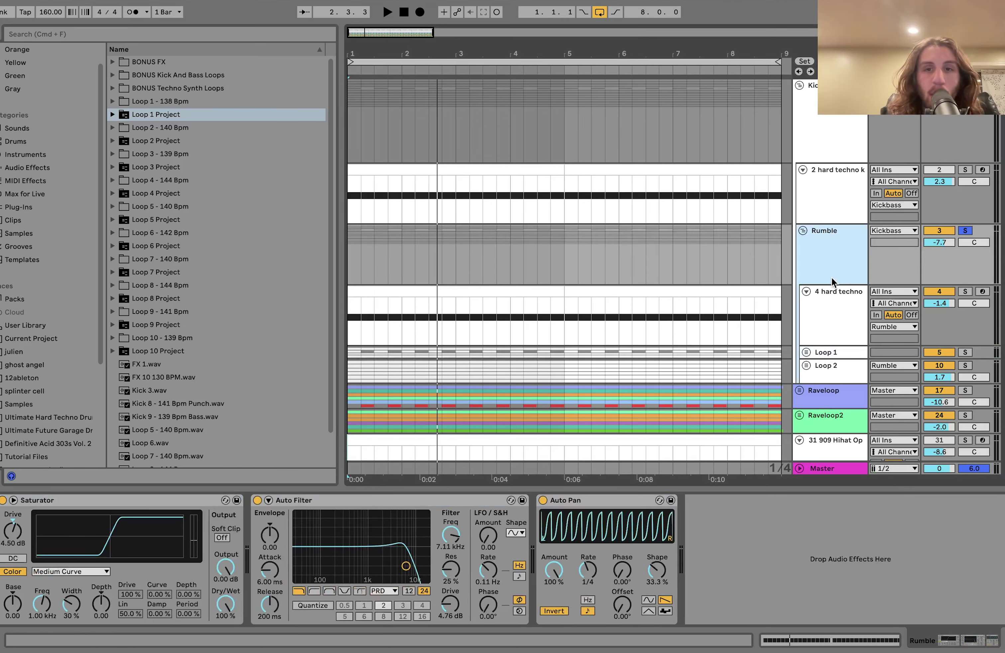
click(2, 500)
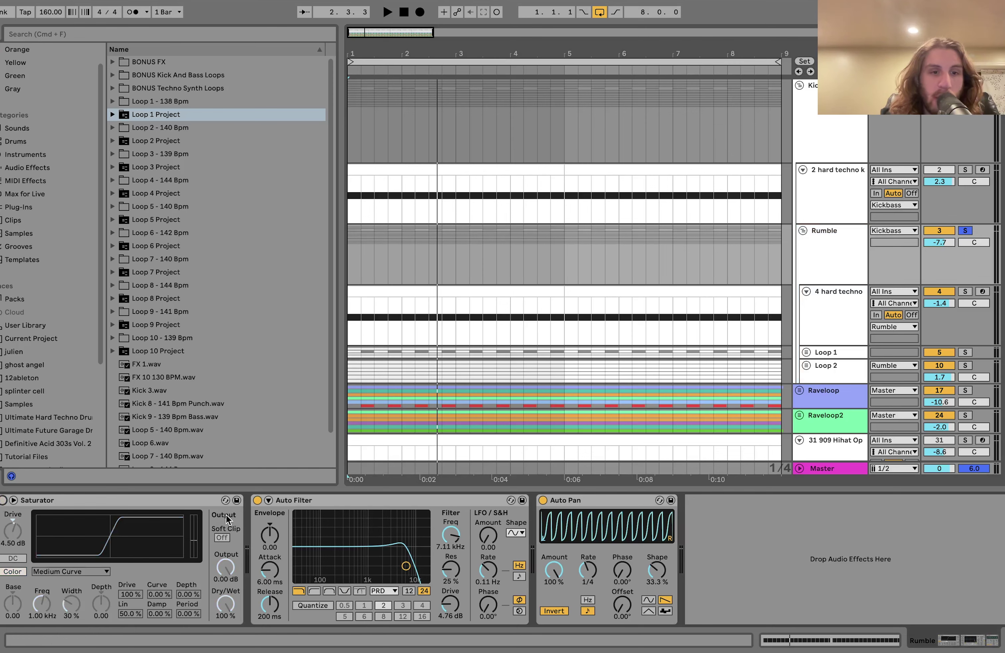
click(257, 500)
click(543, 500)
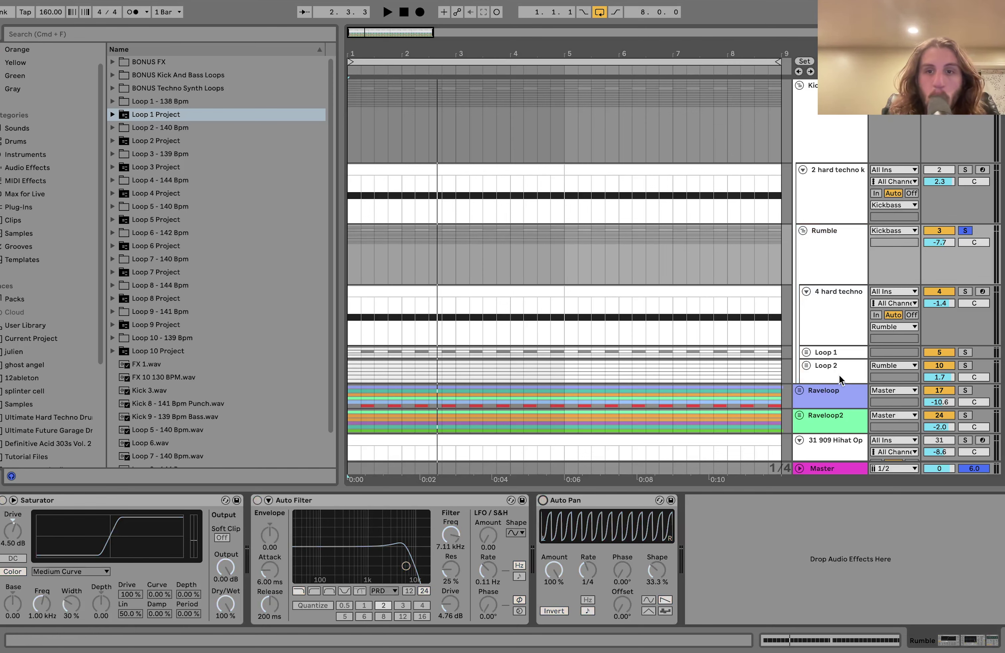
Step: Expand the Loop 1 group and listen to it soloed with the Rumble effects off
click(806, 353)
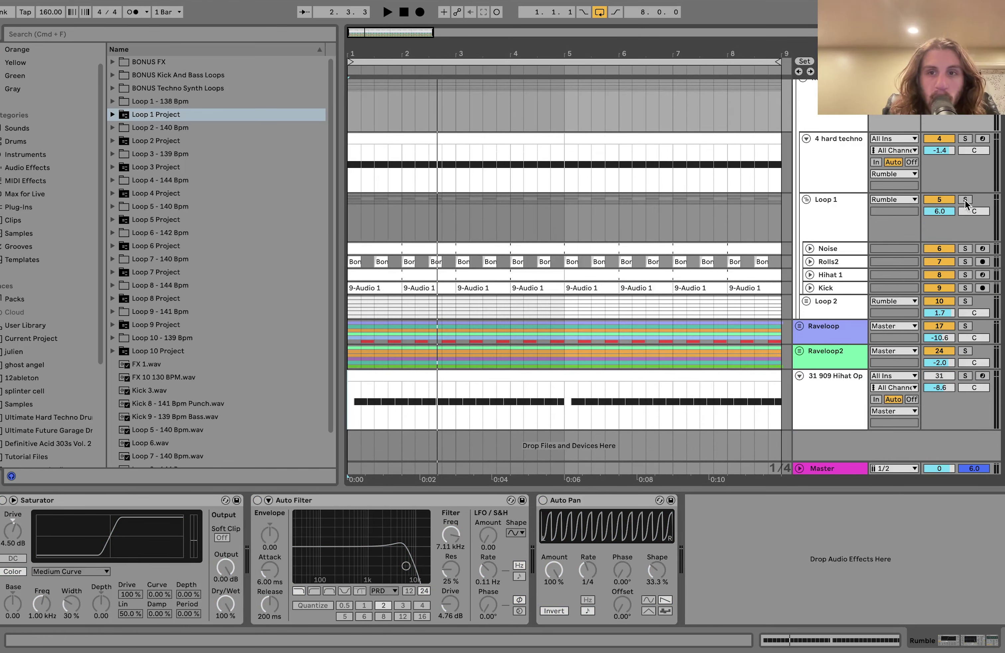
key(space)
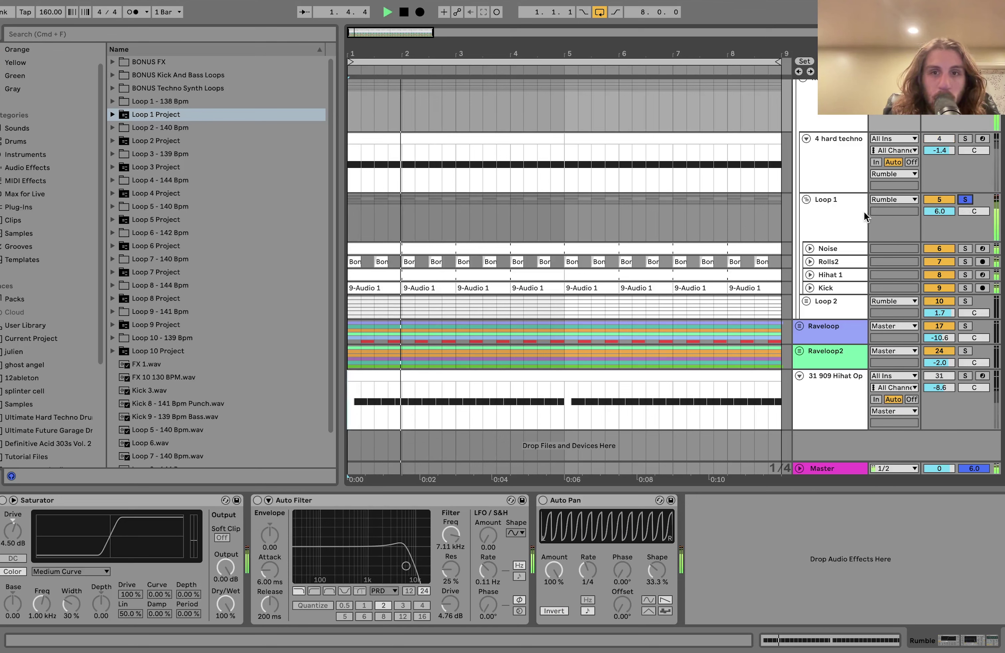
key(space)
Step: Solo Loop 2, play it without the Rumble effects, and expand its group to show the tracks inside
click(965, 301)
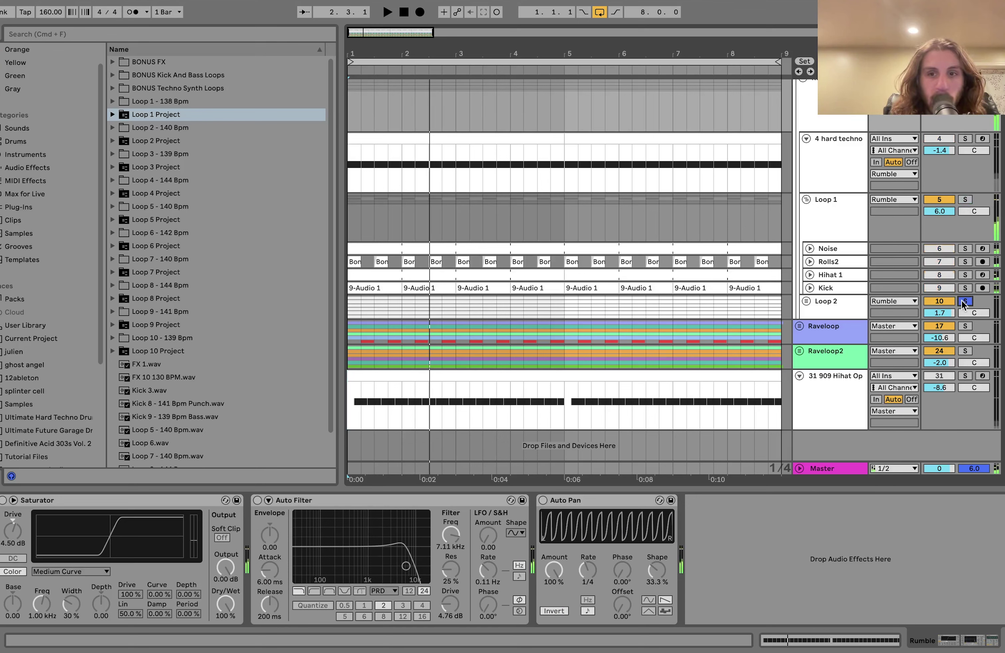
key(space)
click(815, 309)
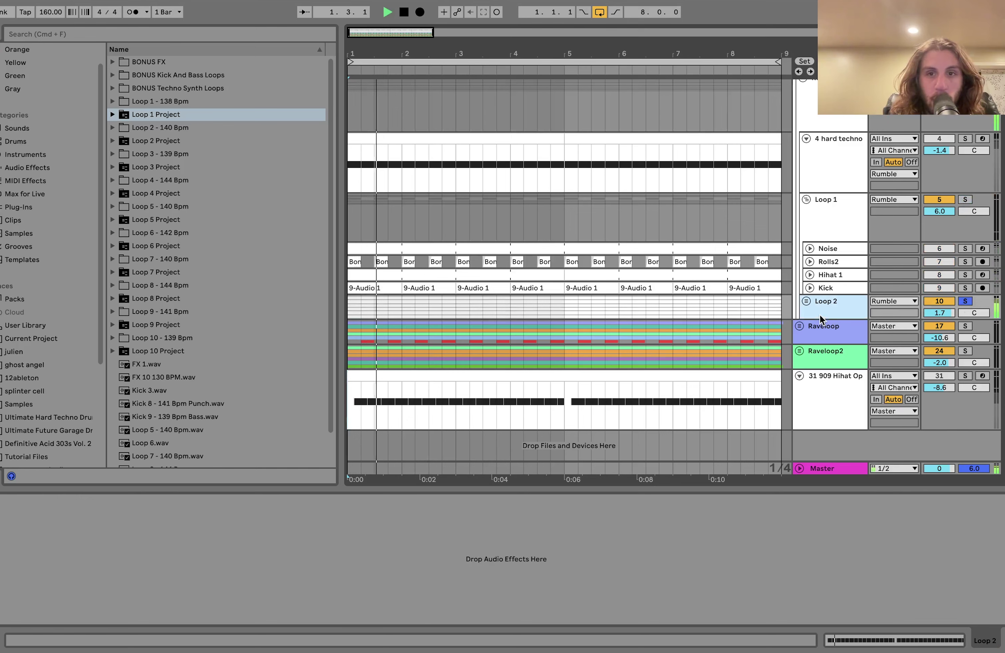
click(806, 302)
key(space)
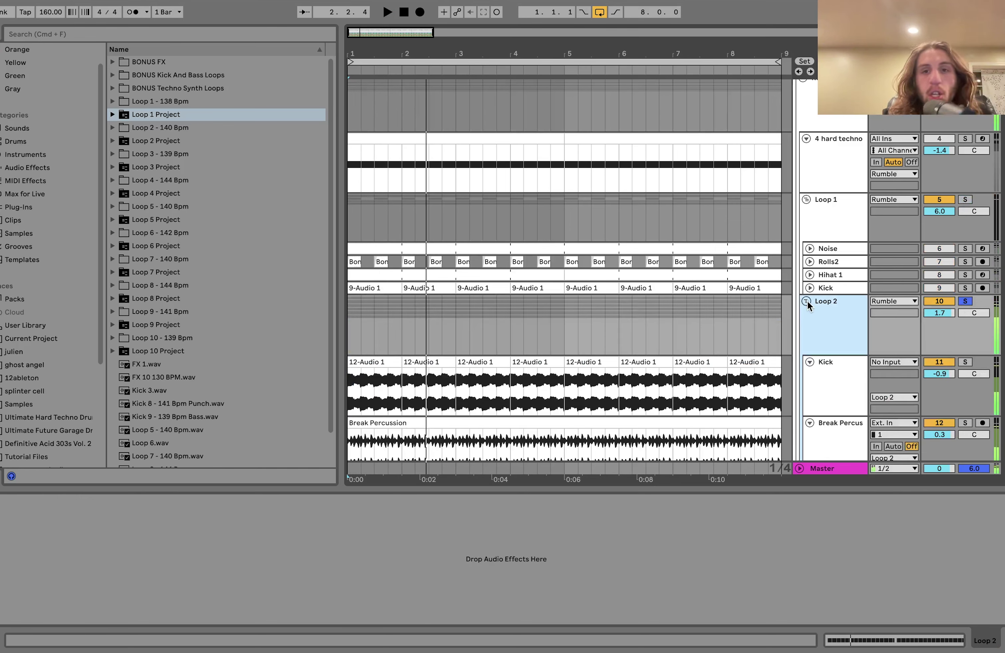
Step: Compare Loop 1 and Loop 2 once more by soloing and playing each in turn
click(967, 200)
key(space)
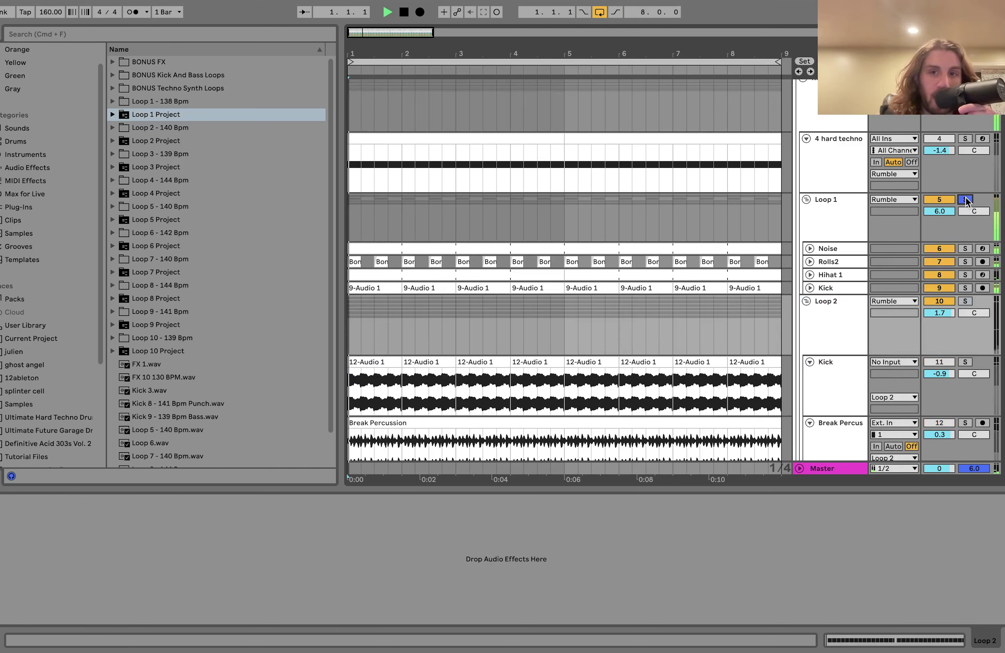
key(space)
click(965, 301)
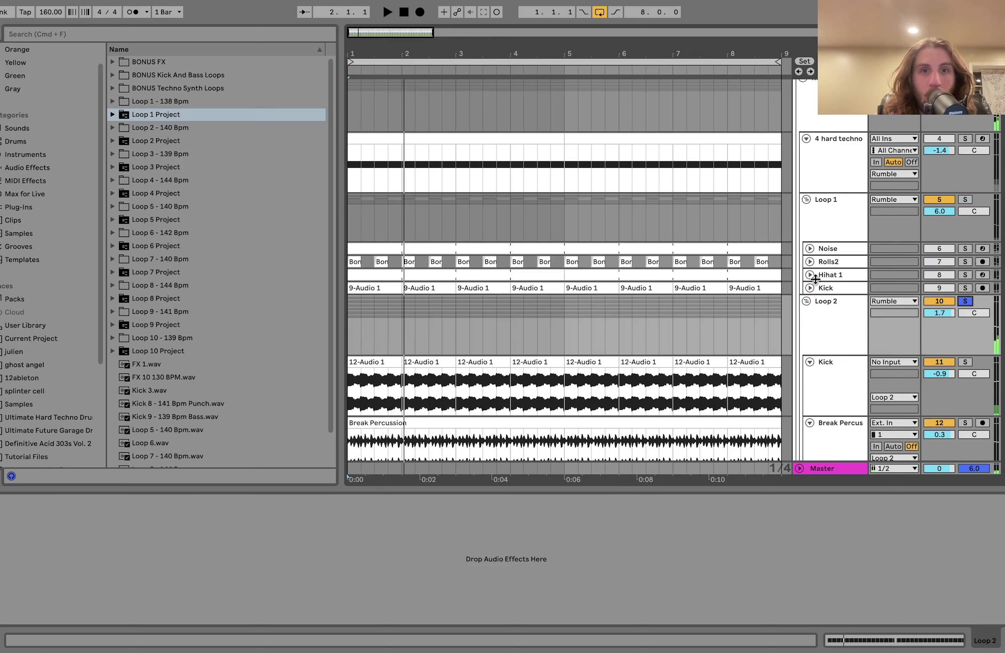
Step: Unfold the Kick, Hihat 1, Rolls2 and Noise tracks inside Loop 1 and collapse the Loop 2 group
click(810, 287)
click(810, 275)
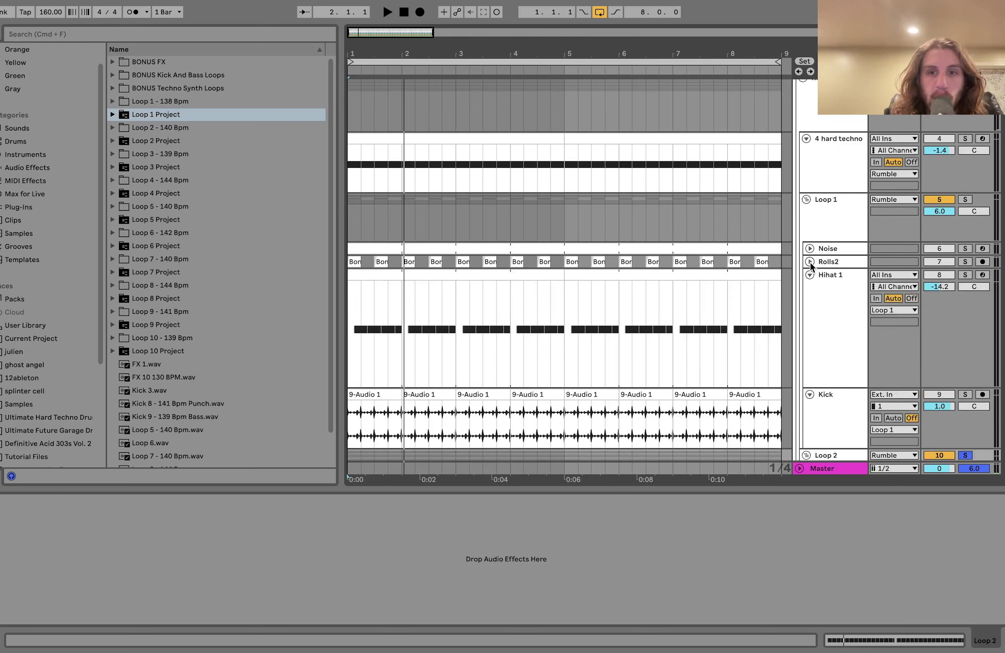
click(810, 262)
click(810, 248)
scroll(810, 251, down, 4)
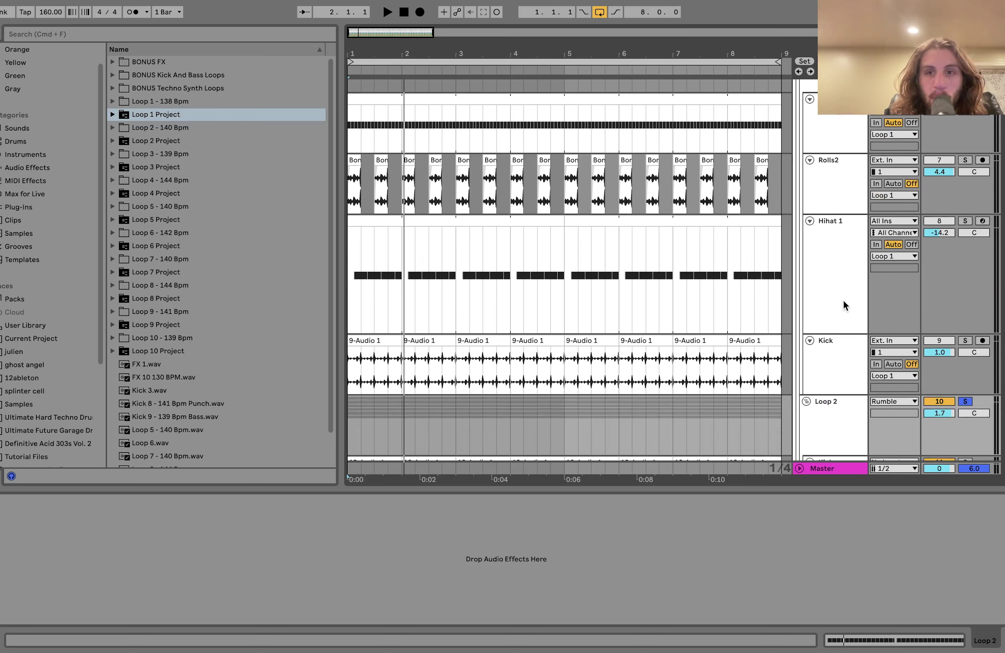
scroll(843, 300, down, 2)
click(807, 362)
scroll(808, 360, up, 1)
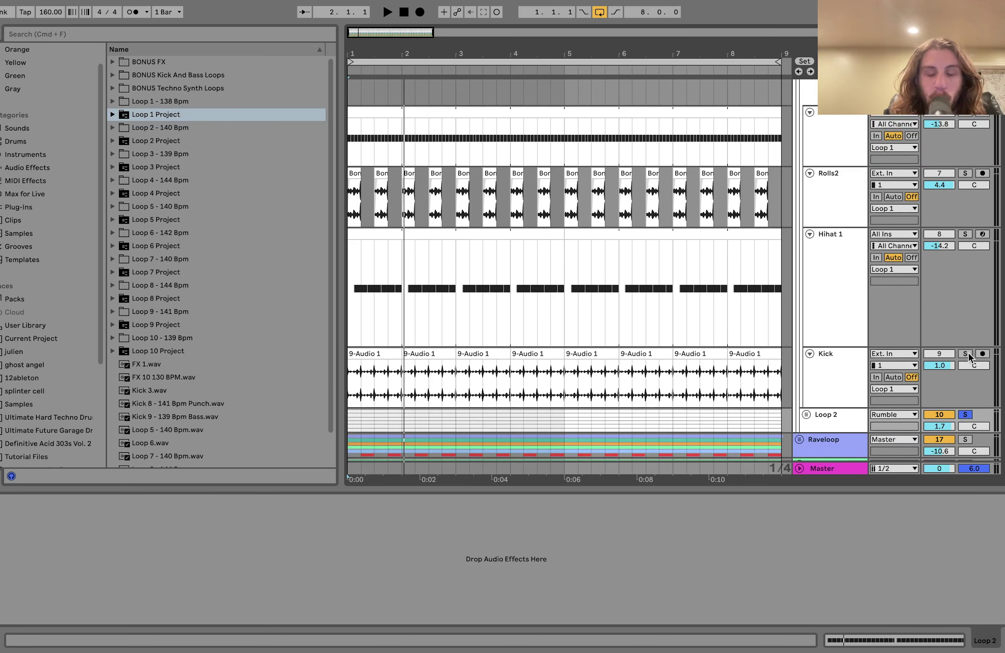
Step: Solo Loop 1's Kick track and listen to it on its own
click(965, 353)
key(space)
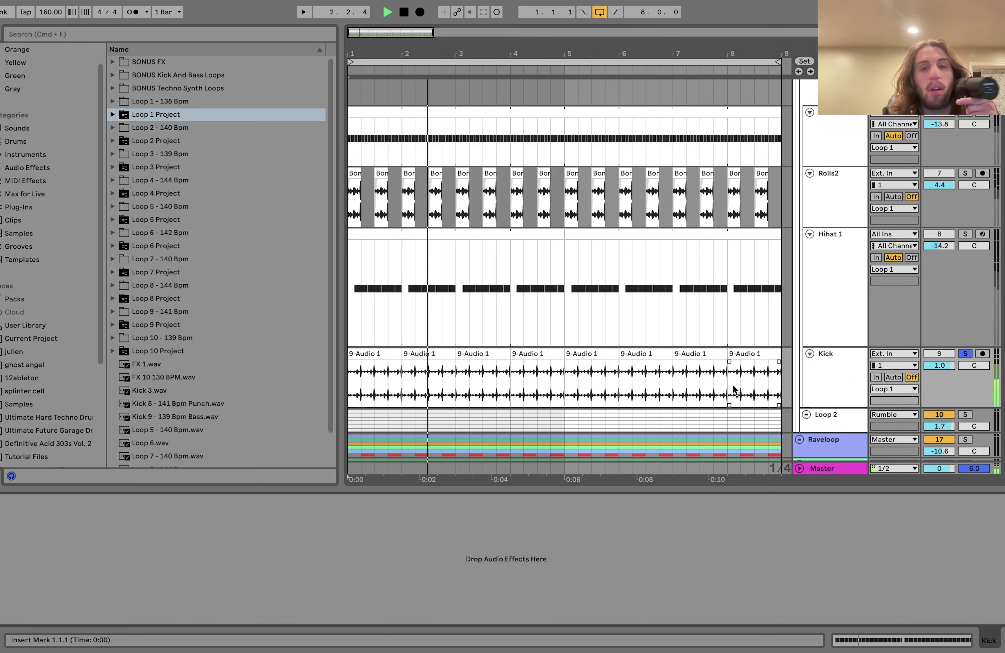
key(space)
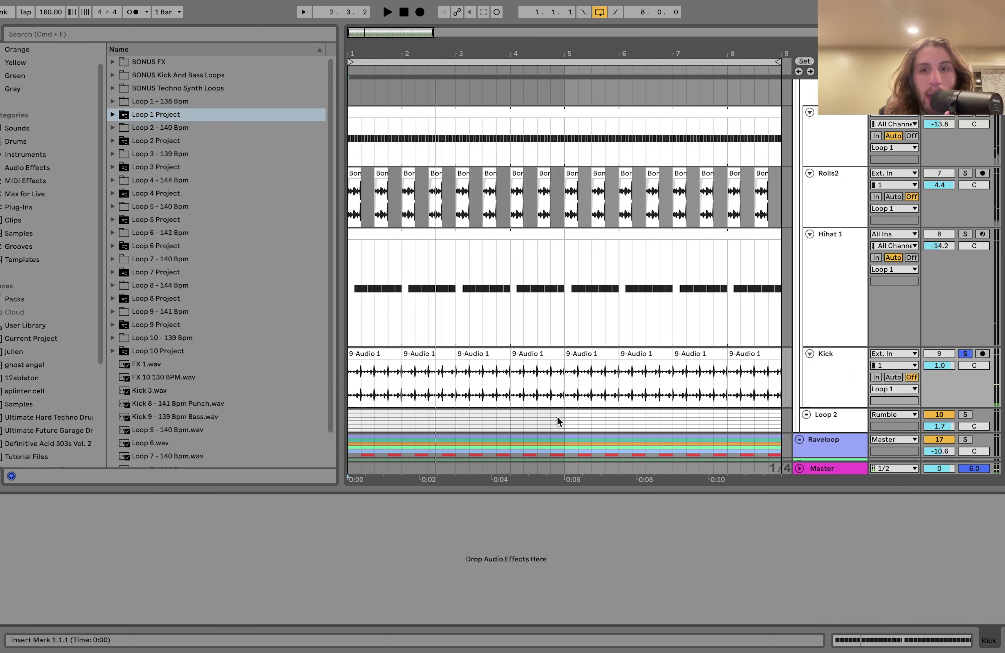
Step: Add Hihat 1 to the soloed Kick, play both, and review the hi-hat's Reverb, Drum Buss and EQ Eight
click(965, 234)
key(space)
click(833, 317)
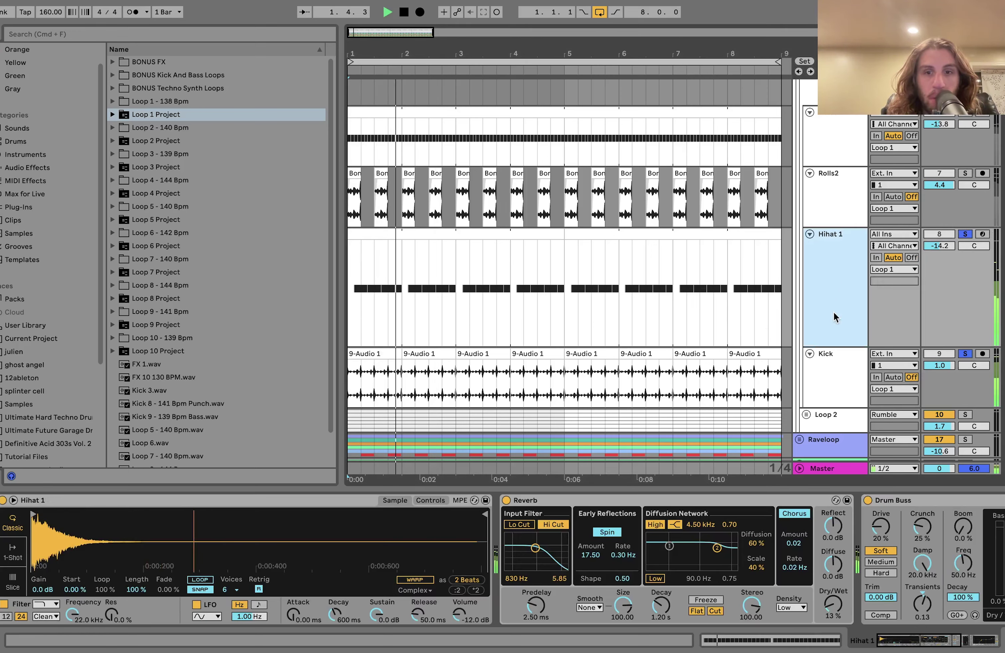
scroll(744, 569, right, 5)
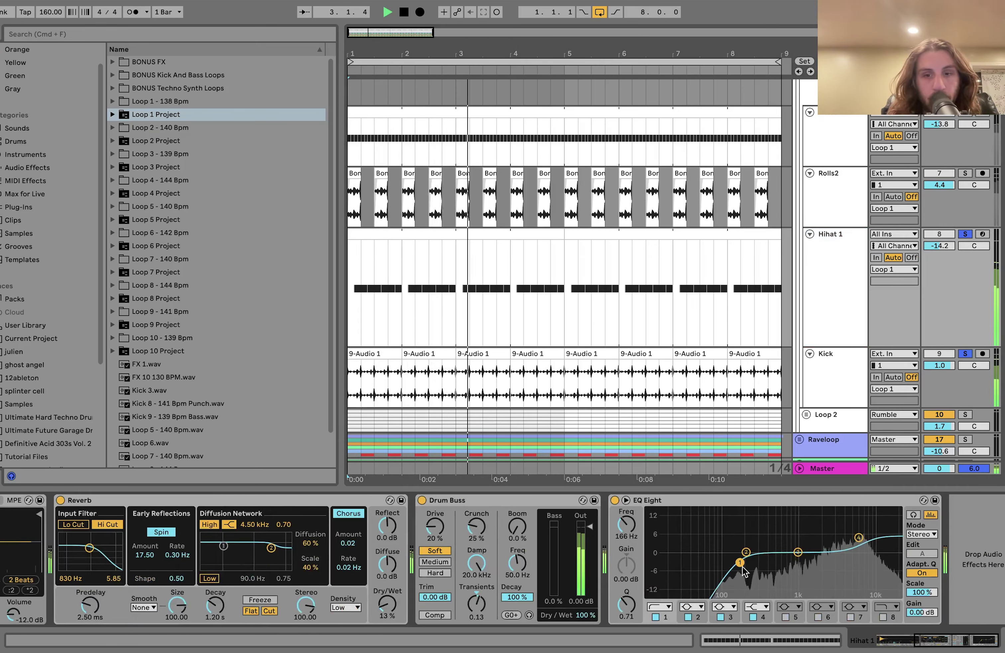
key(space)
scroll(743, 570, left, 5)
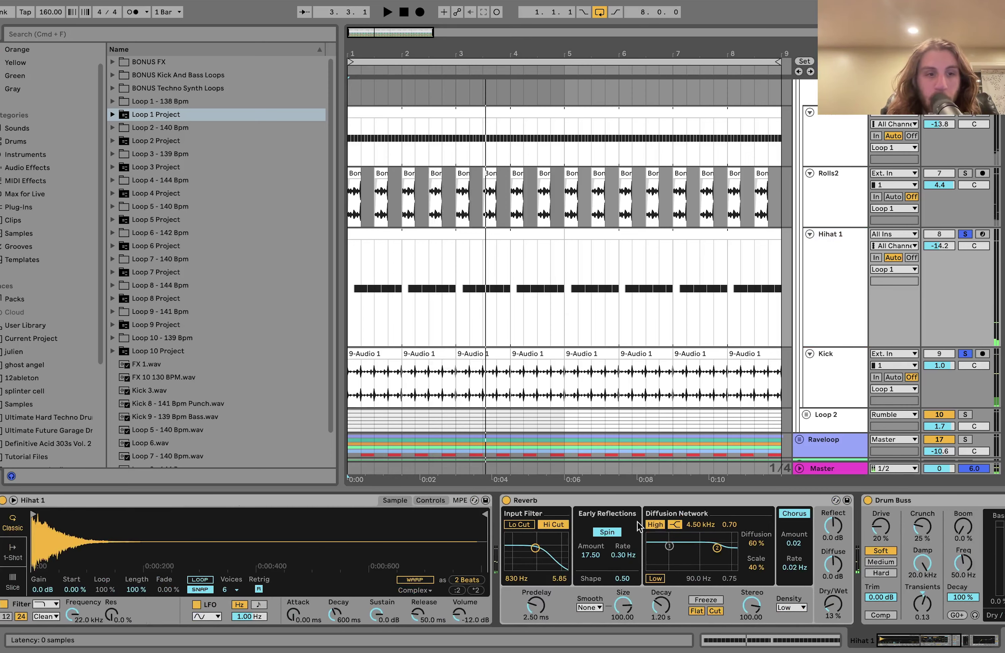
Step: Display the Loop 1 group's effects and play the soloed Kick and Hihat 1 through them
scroll(708, 179, up, 3)
click(837, 196)
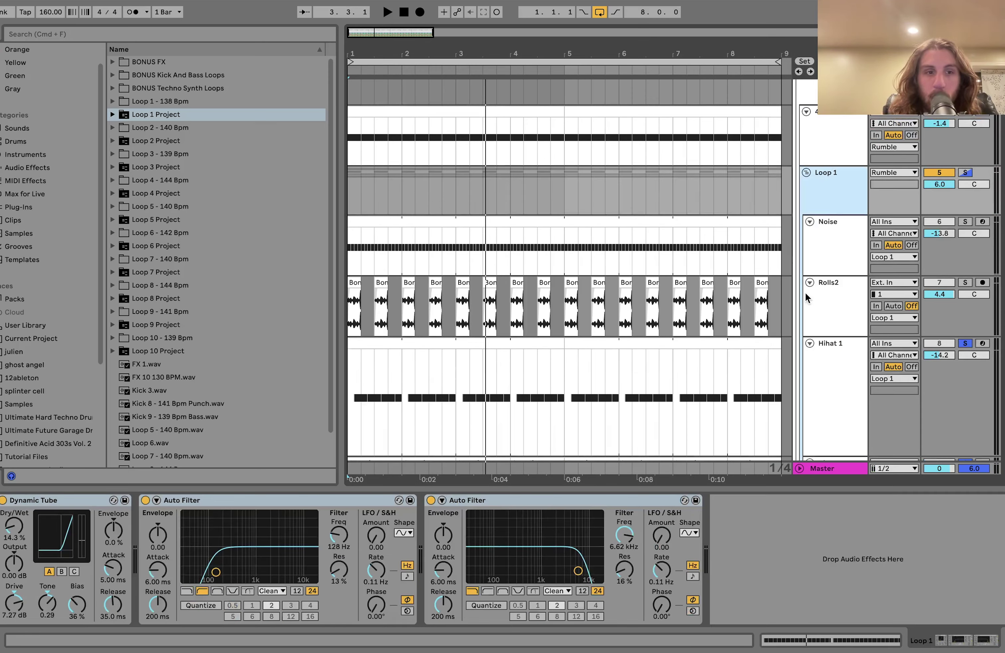
scroll(806, 297, down, 1)
key(space)
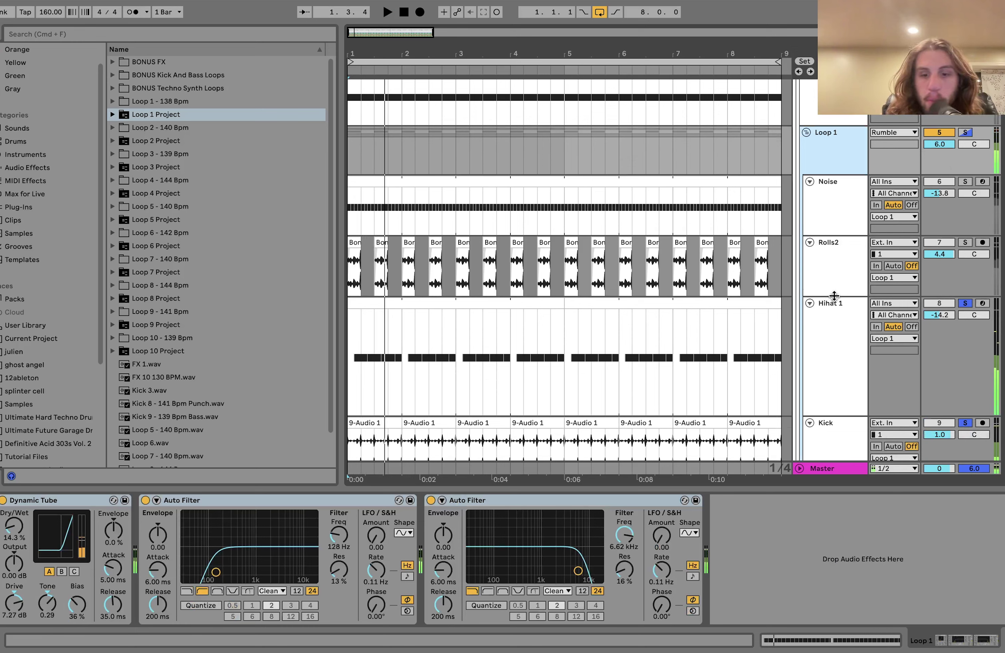
Step: Add the Noise track to the soloed Kick and Hihat 1, show its devices, and listen to the three layers
click(965, 181)
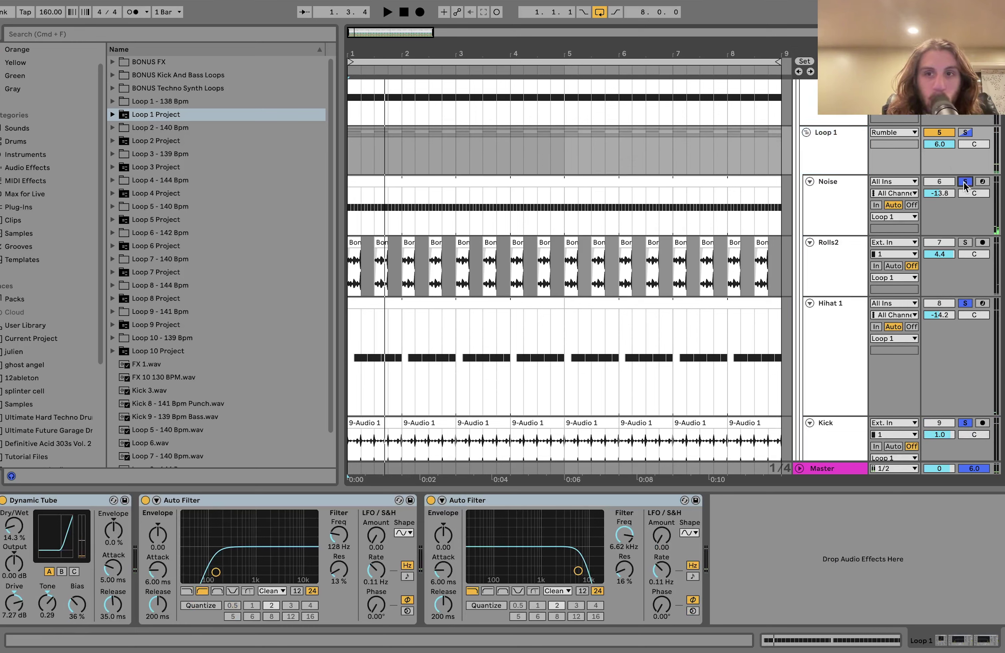
click(965, 182)
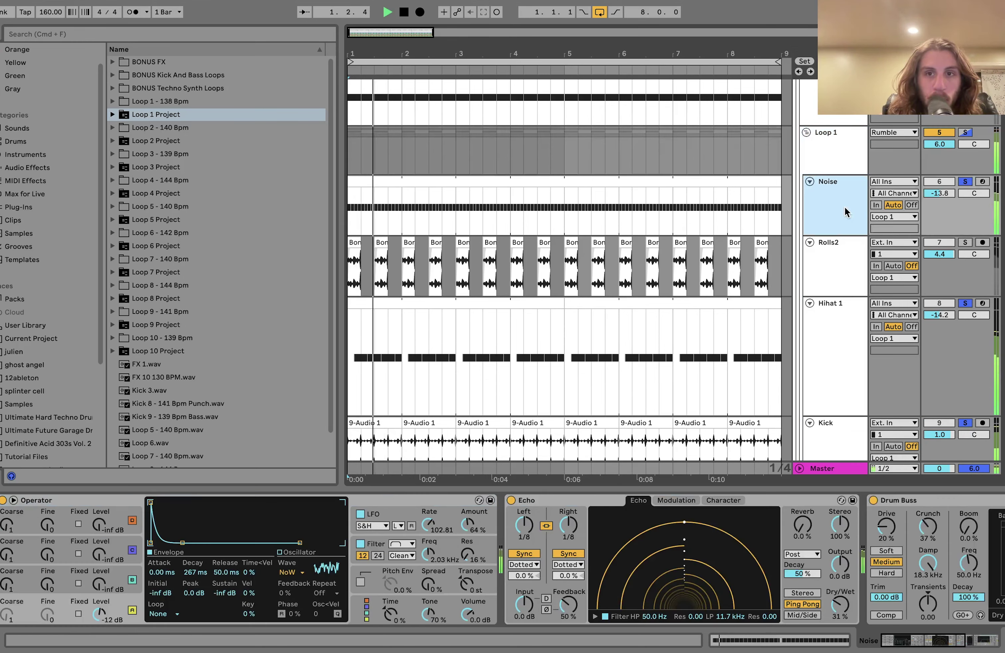
click(965, 181)
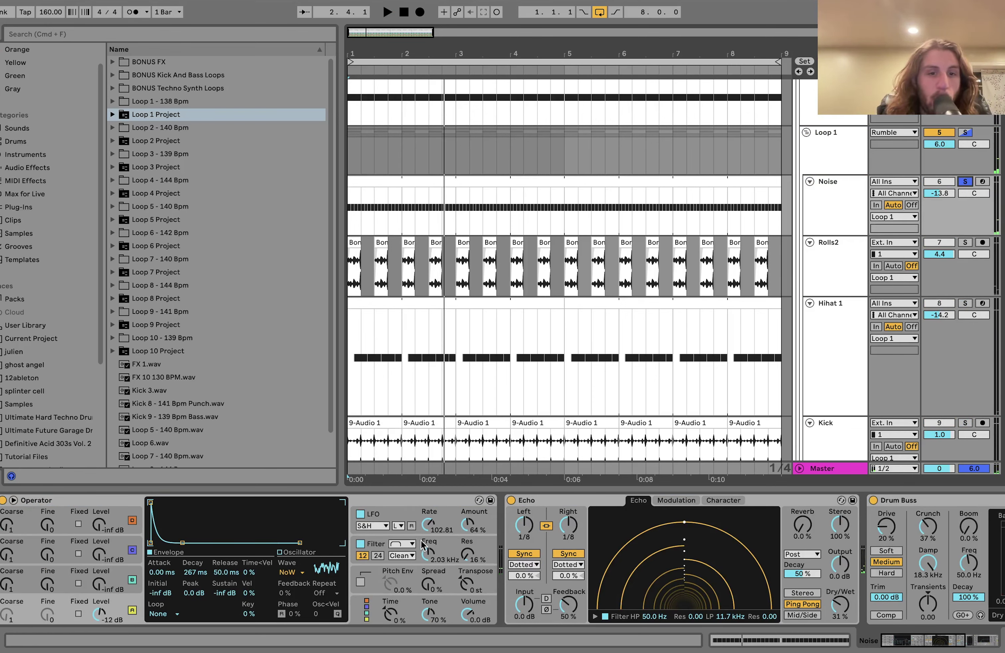
Step: Inspect the Noise track's Operator LFO and filter, Echo, Drum Buss and Auto Filter, and play the noise alone
click(395, 518)
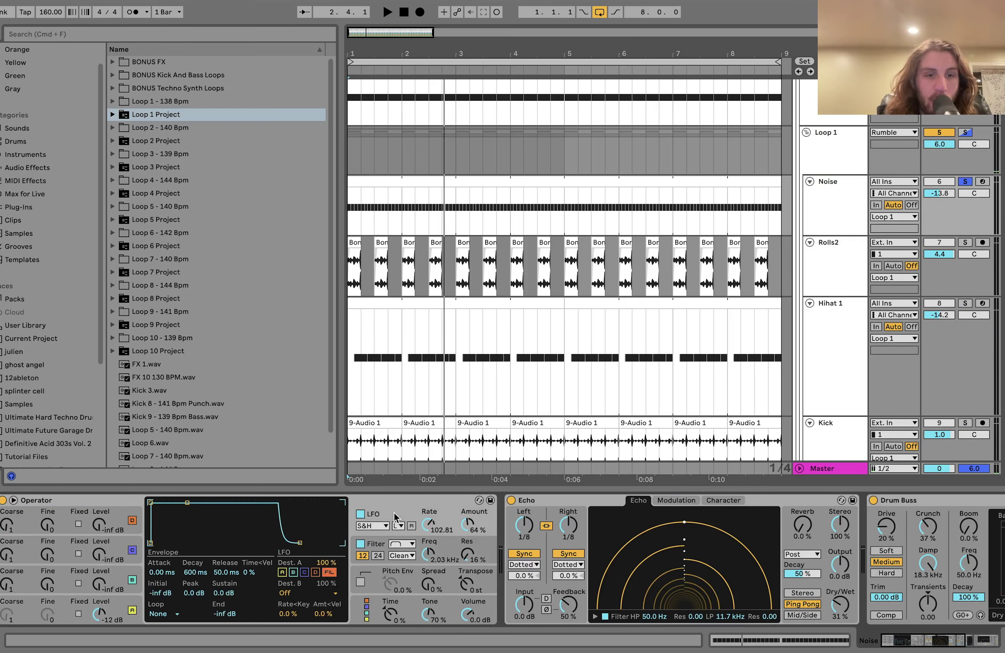
click(381, 546)
scroll(368, 559, right, 6)
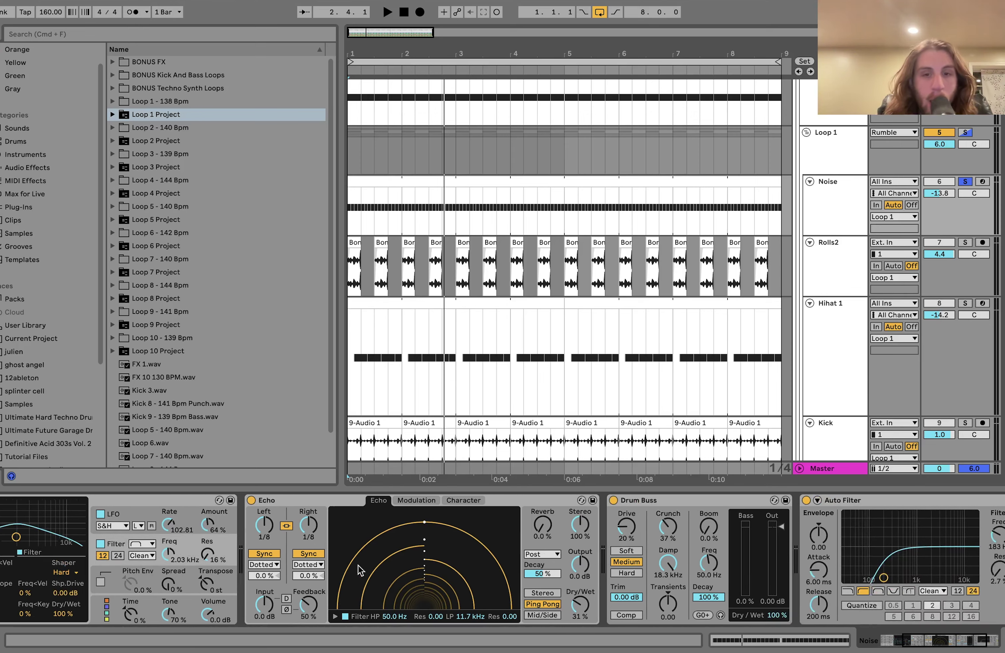
scroll(360, 569, right, 4)
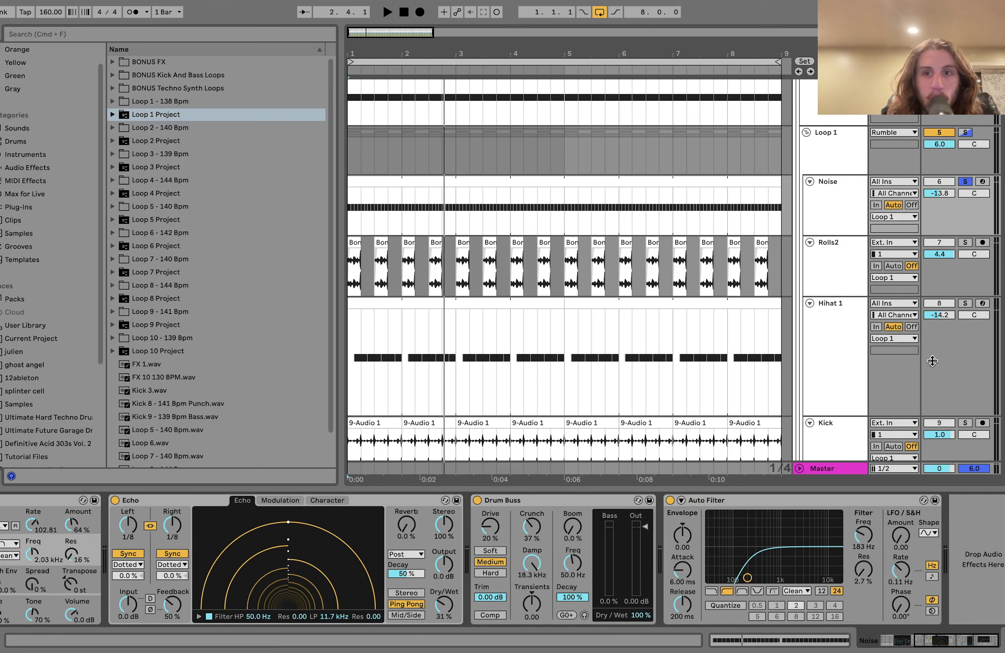
key(space)
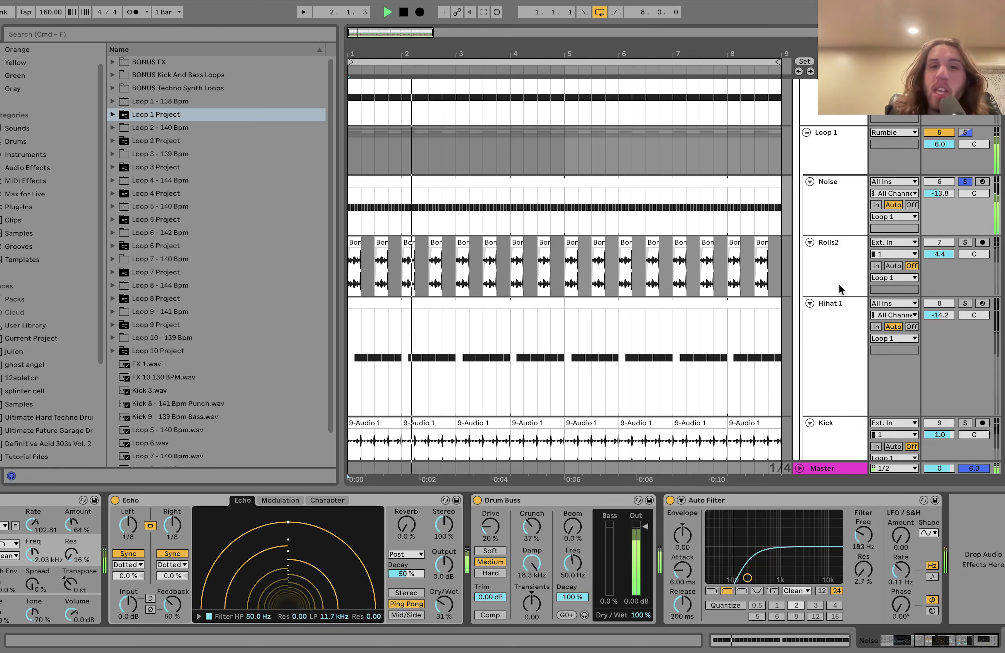
Step: Solo and play Rolls2, display its Echo, and examine its Bonus Percussion clips up close in the arrangement
click(966, 242)
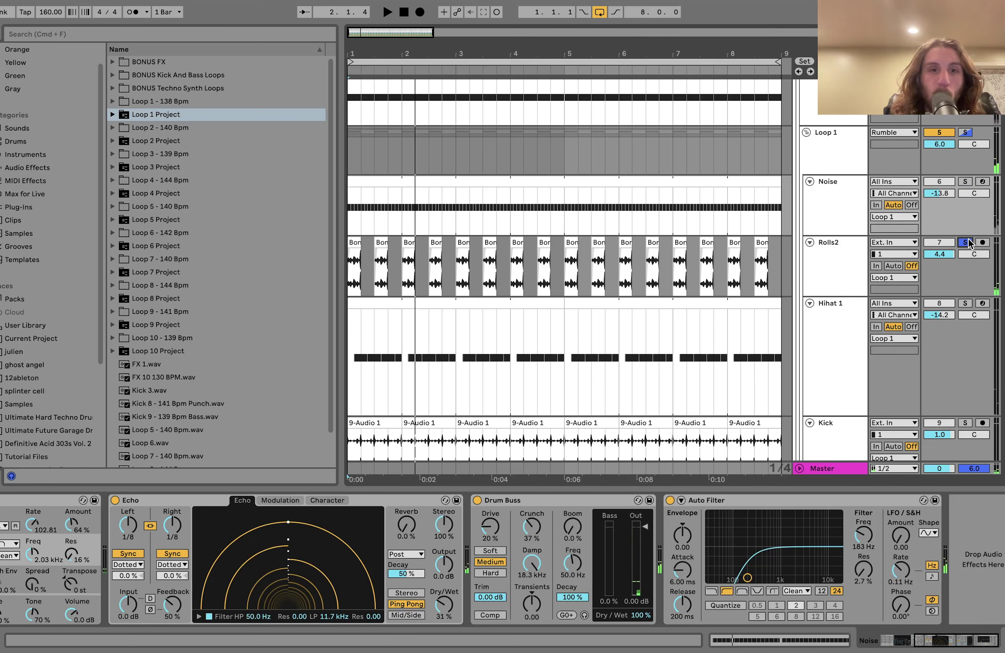
key(space)
click(837, 259)
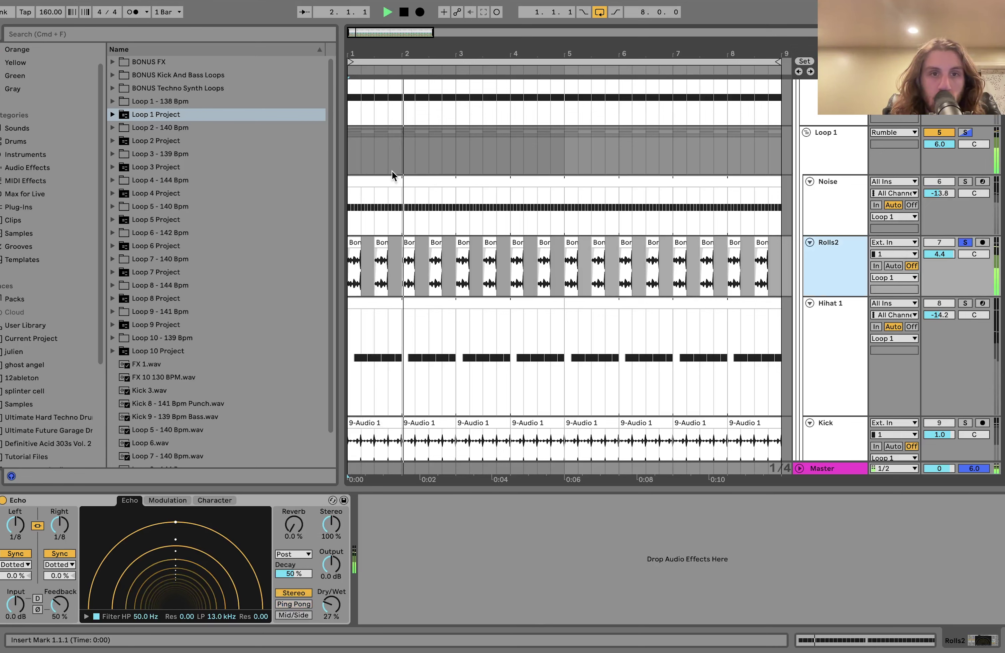
key(plus)
key(plus)
key(plus)
key(plus)
key(space)
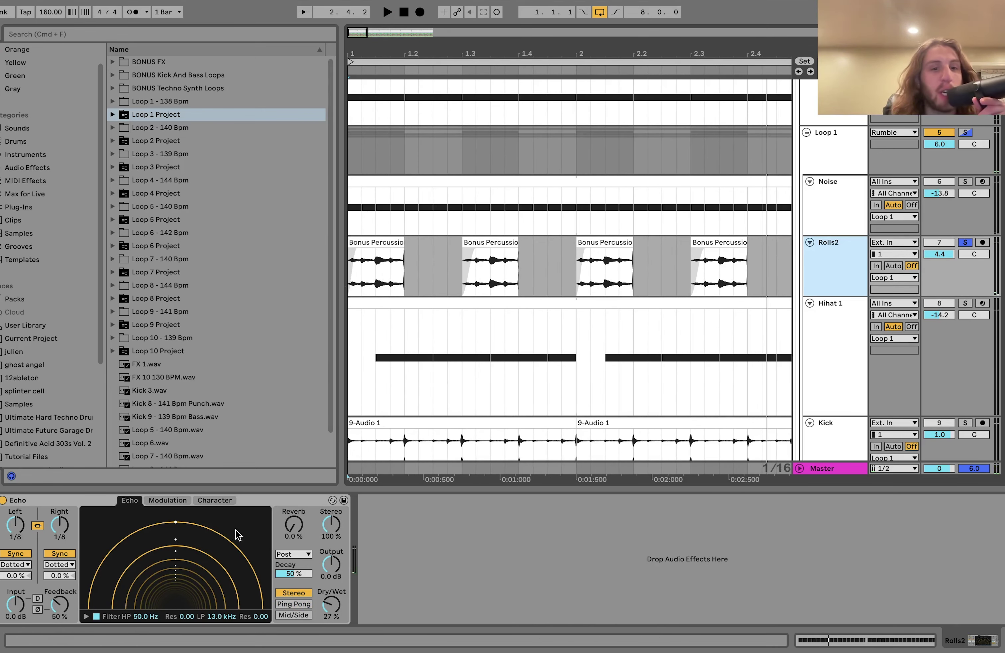
key(minus)
key(minus)
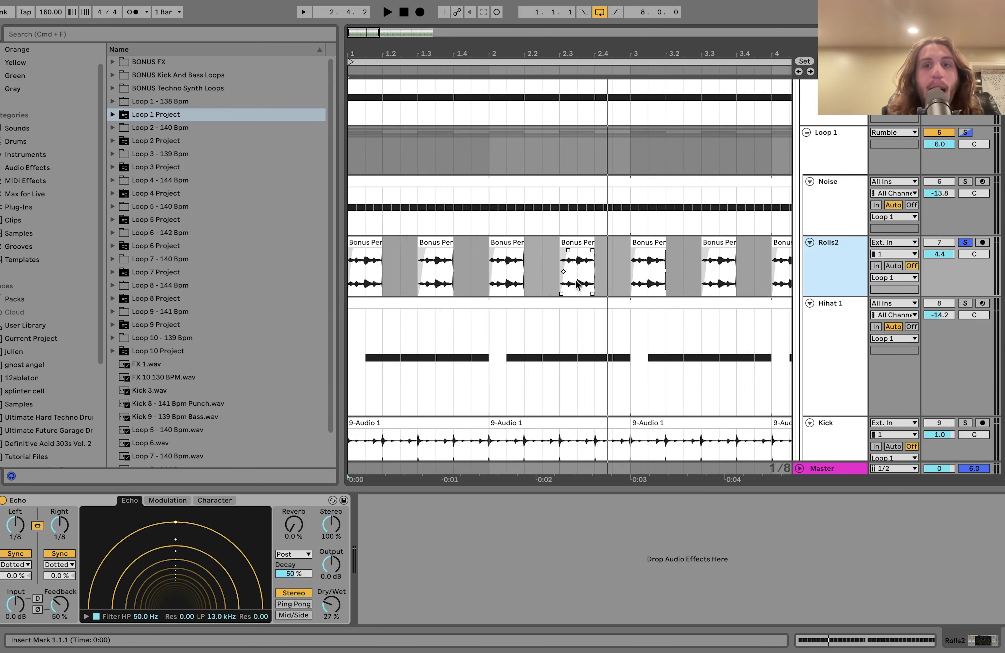
Step: Solo the whole Loop 1 group, play its layers together, and display the group's effects
click(965, 132)
key(space)
click(849, 137)
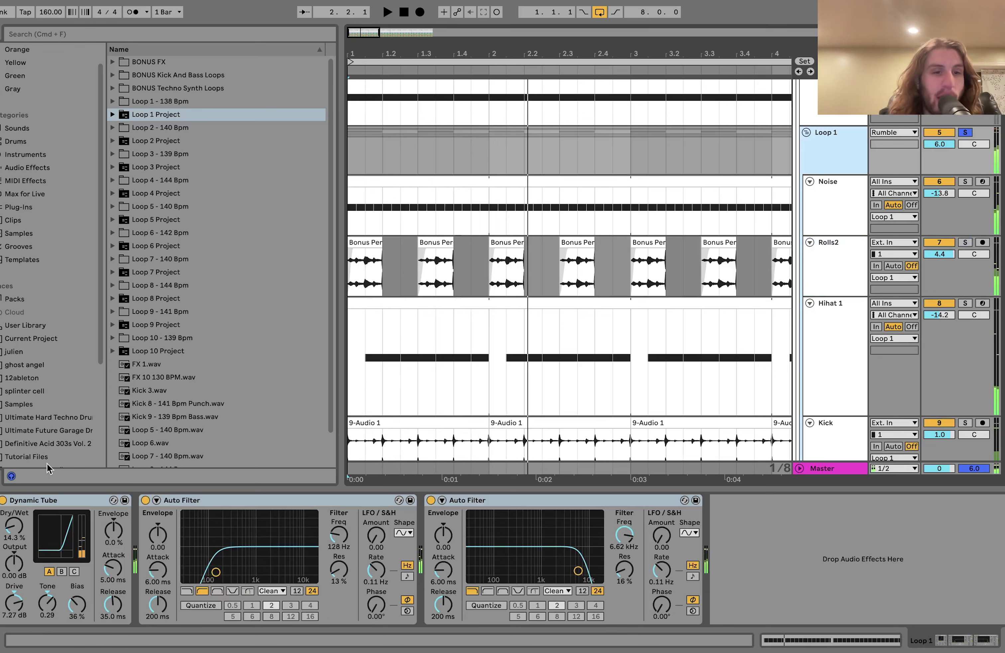
Step: Select the Dynamic Tube on the Loop 1 group, play the loop, and fold the group
click(51, 499)
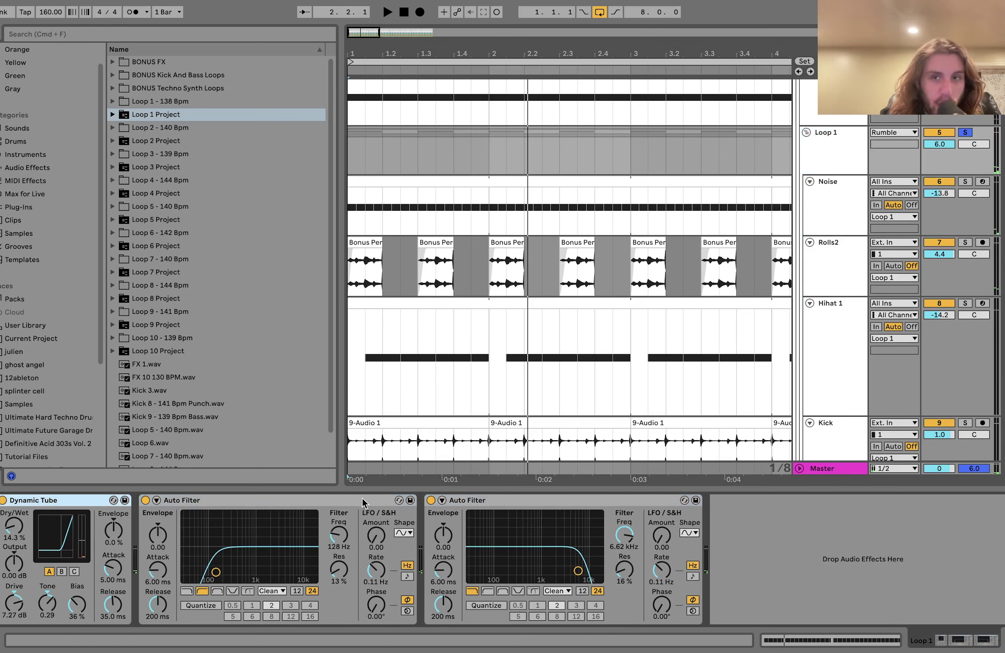
key(space)
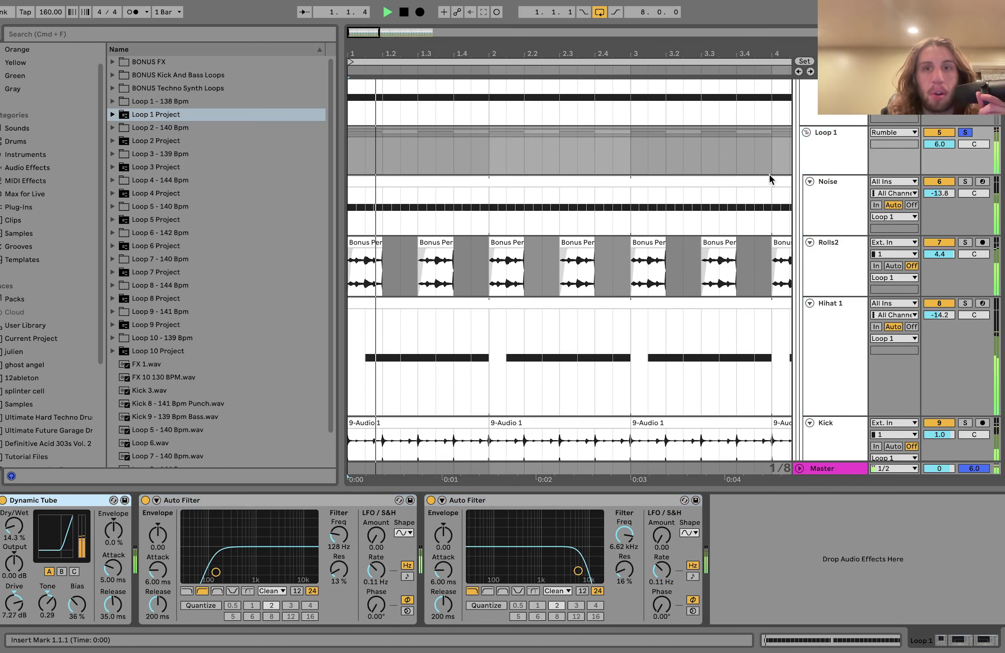
click(806, 132)
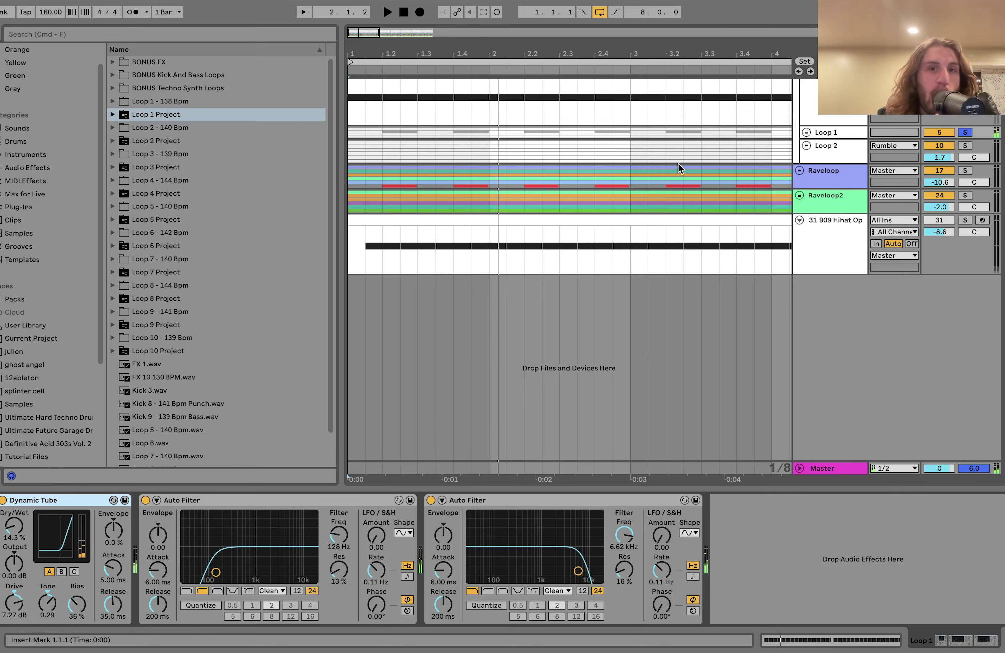
Step: Unfold Loop 1 over the full arrangement length, play and review its layers, and fold the group again
scroll(541, 133, down, 6)
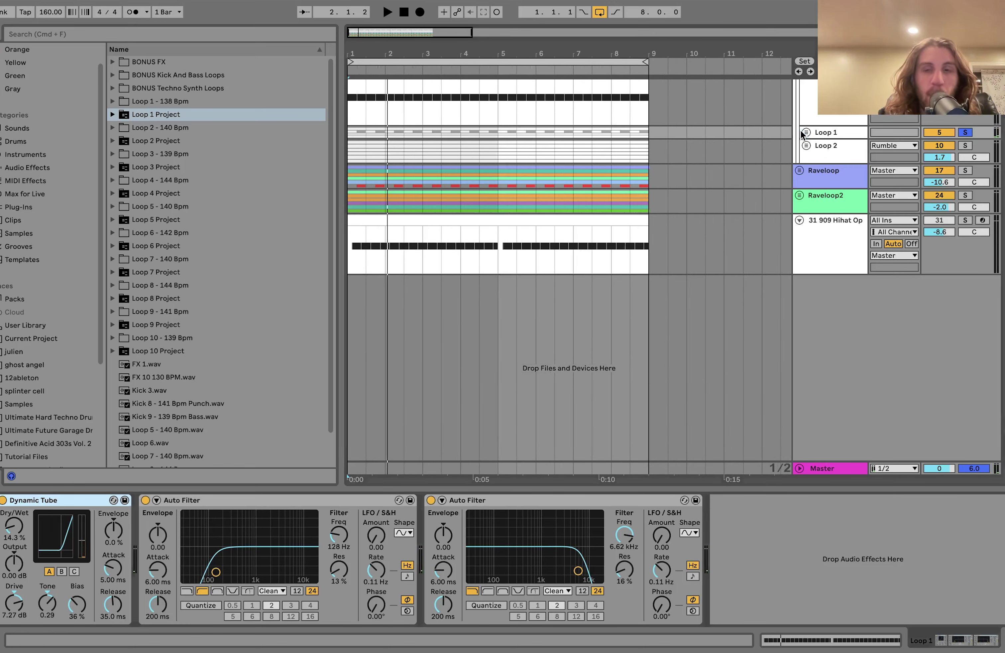
click(799, 130)
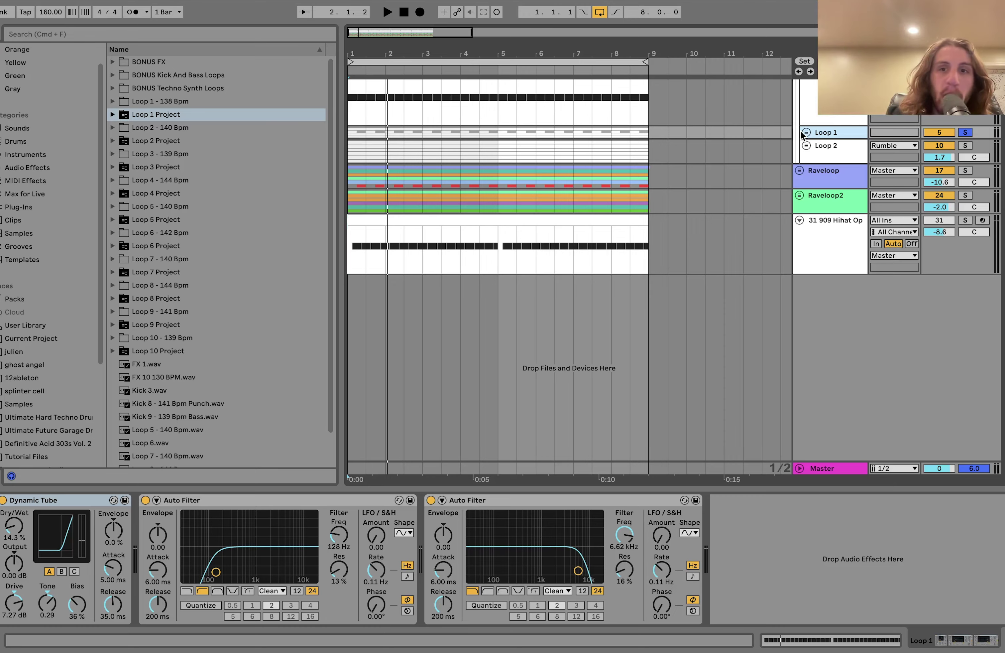
click(804, 132)
scroll(827, 330, down, 5)
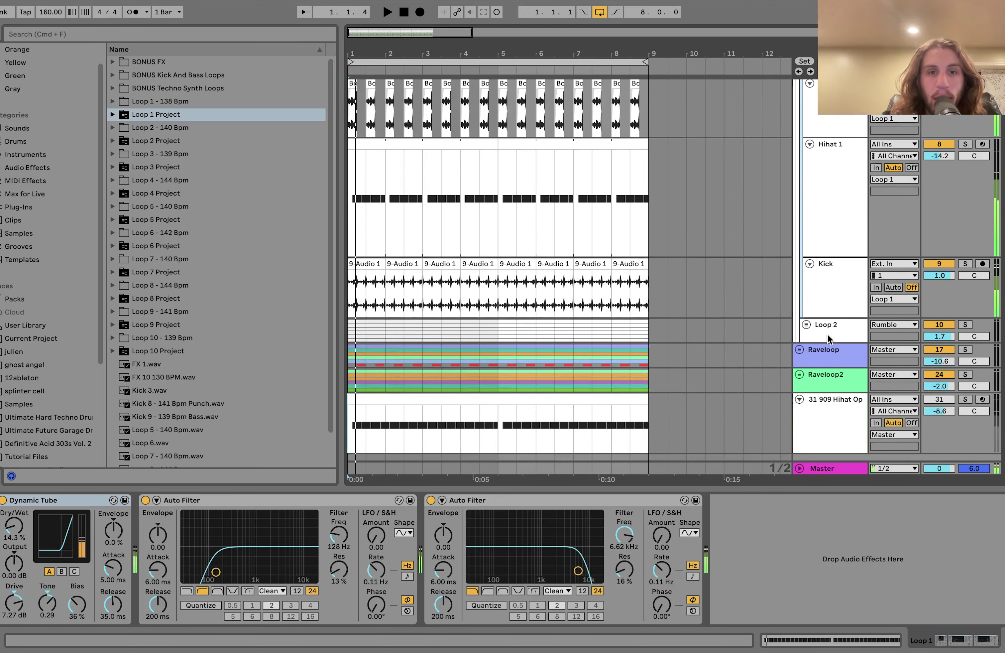
scroll(837, 289, up, 3)
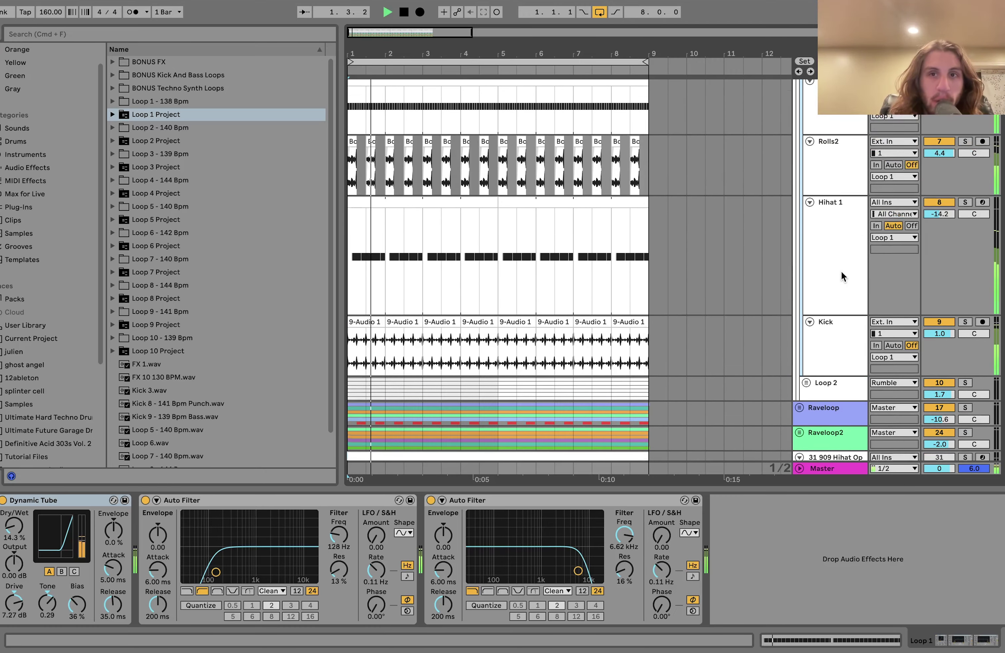
scroll(841, 271, up, 5)
click(806, 126)
Step: Solo the Loop 2 group, unfold its tracks, and listen to all of its layers together
click(966, 139)
click(805, 139)
key(space)
key(space)
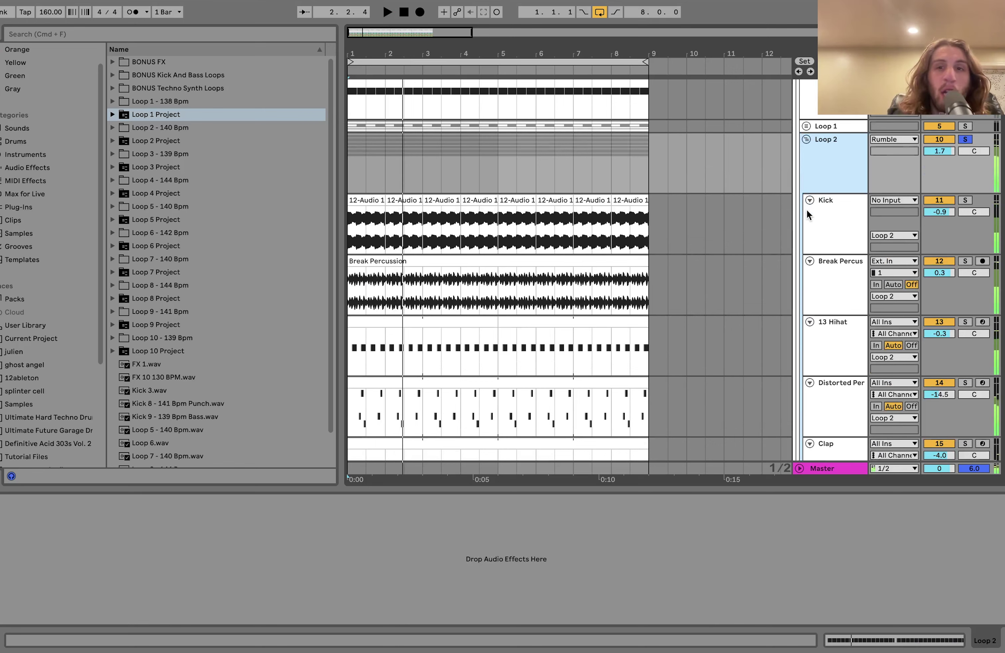
Step: Solo and play Loop 2's Kick, comparing its sound with the Auto Filter bypassed and active
click(965, 199)
key(space)
click(818, 222)
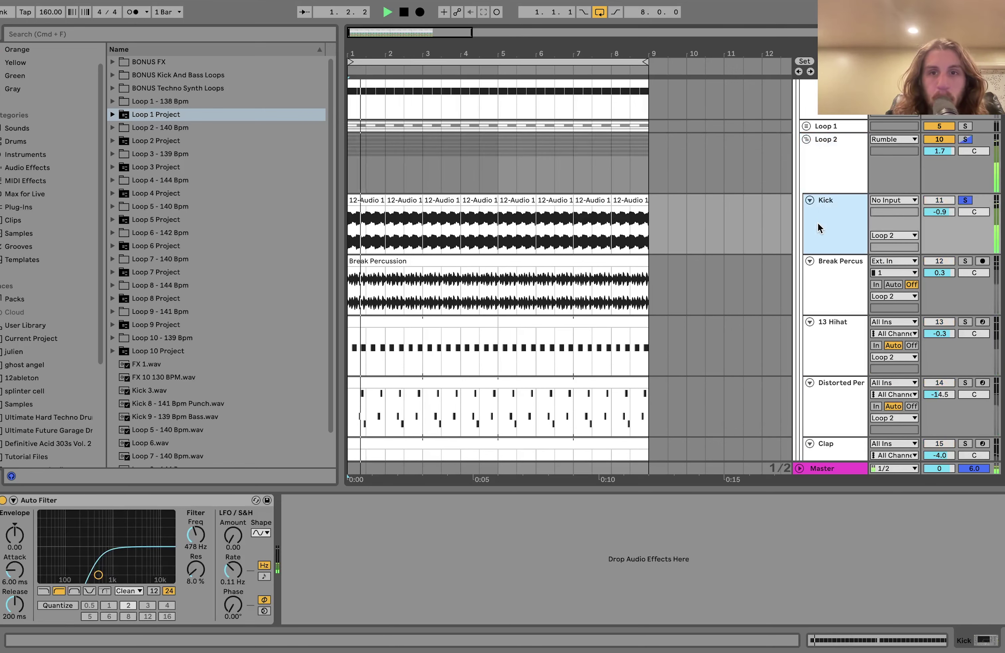
click(3, 500)
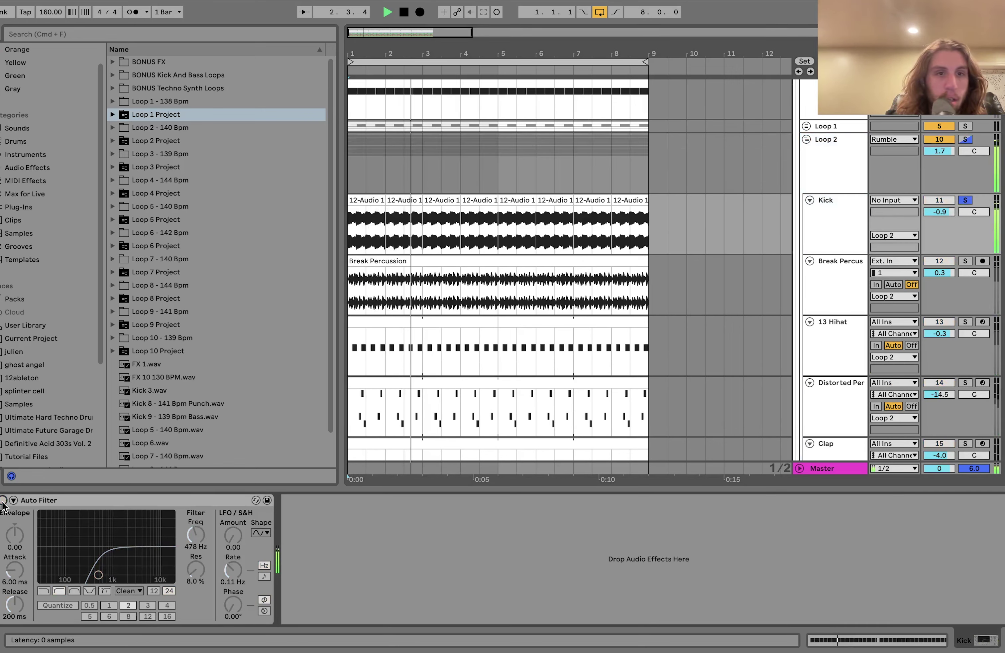
click(3, 500)
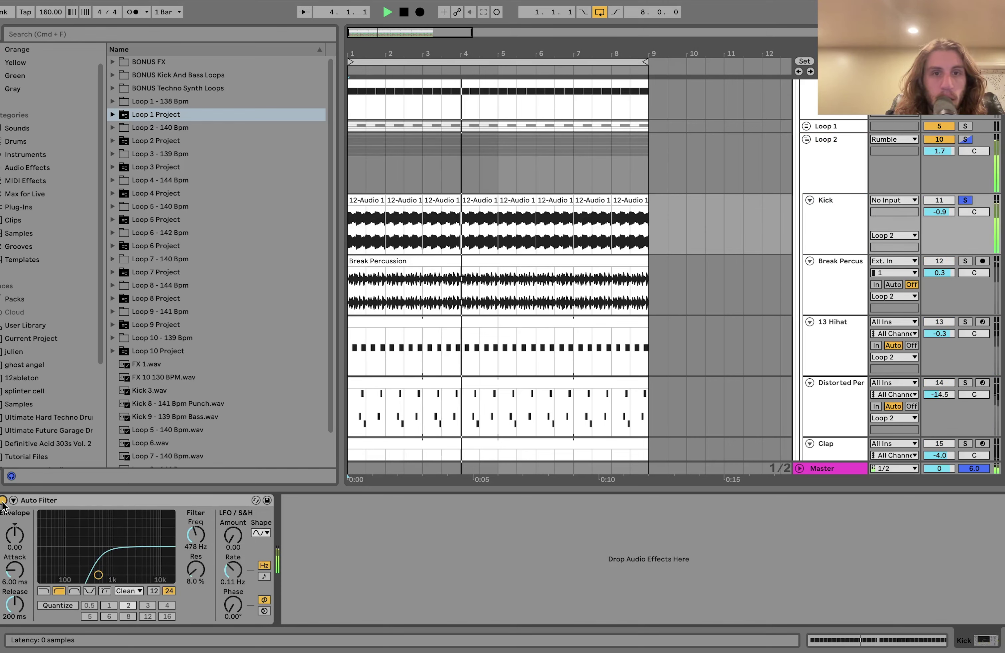
Step: Add 13 Hihat and Clap to the soloed Kick, listen, and inspect the Clap's Auto Filter, Reverb and Overdrive
scroll(928, 326, down, 5)
key(space)
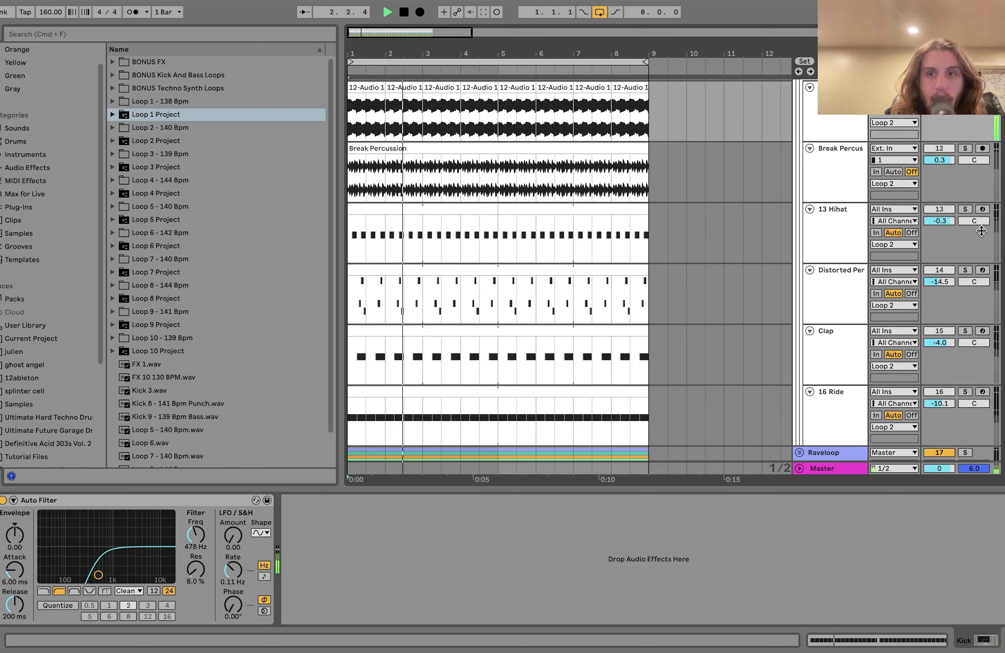
click(966, 209)
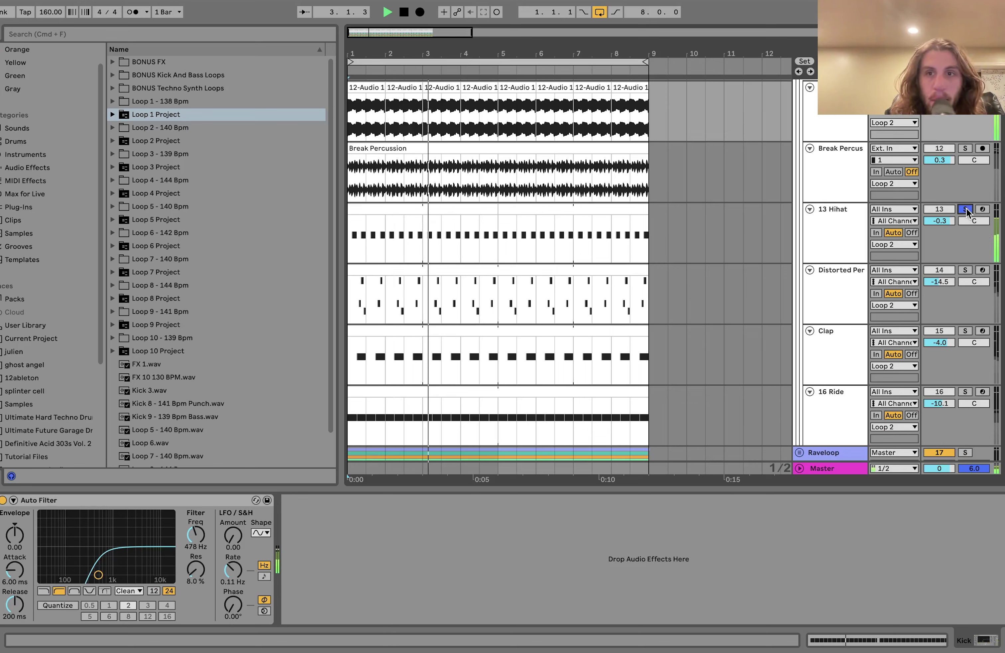
click(965, 330)
click(853, 353)
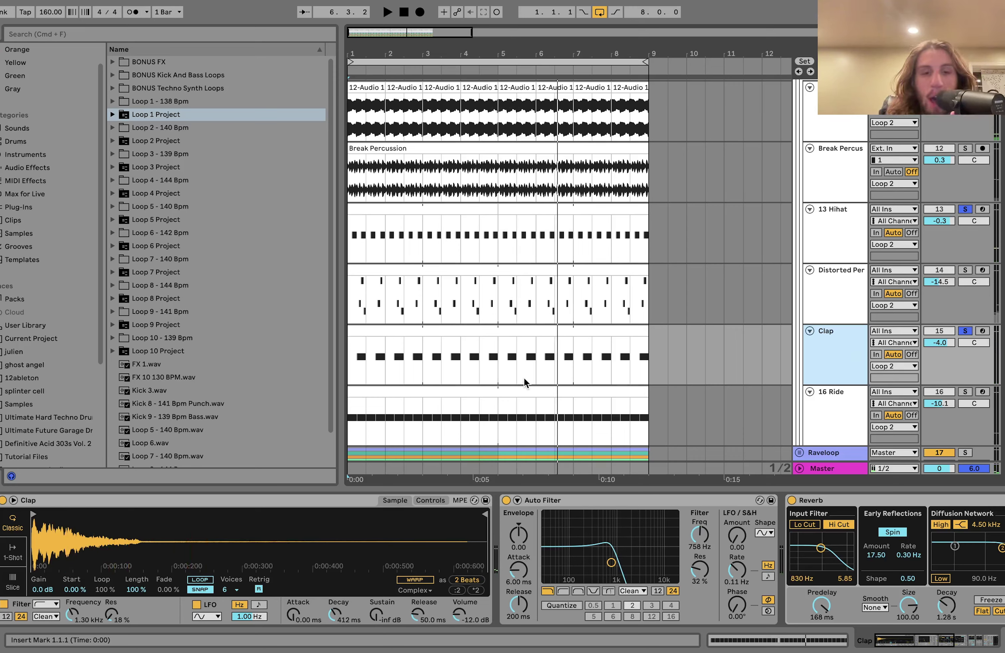
scroll(624, 551, right, 5)
scroll(624, 551, right, 1)
Step: Add 16 Ride to the soloed layers, play them together, and display the ride's sampler
key(space)
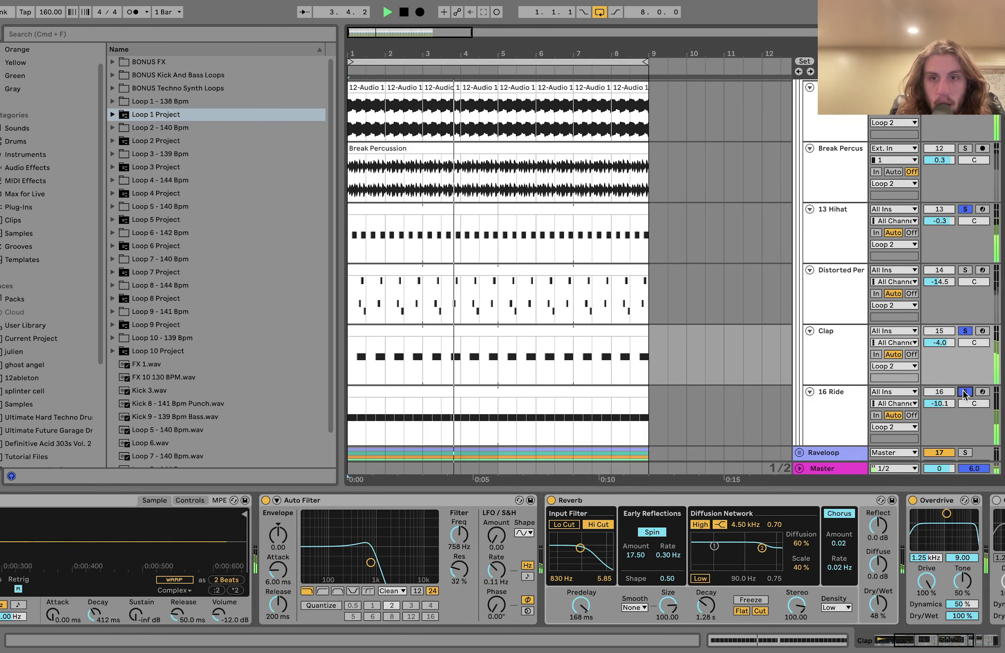
click(844, 414)
key(space)
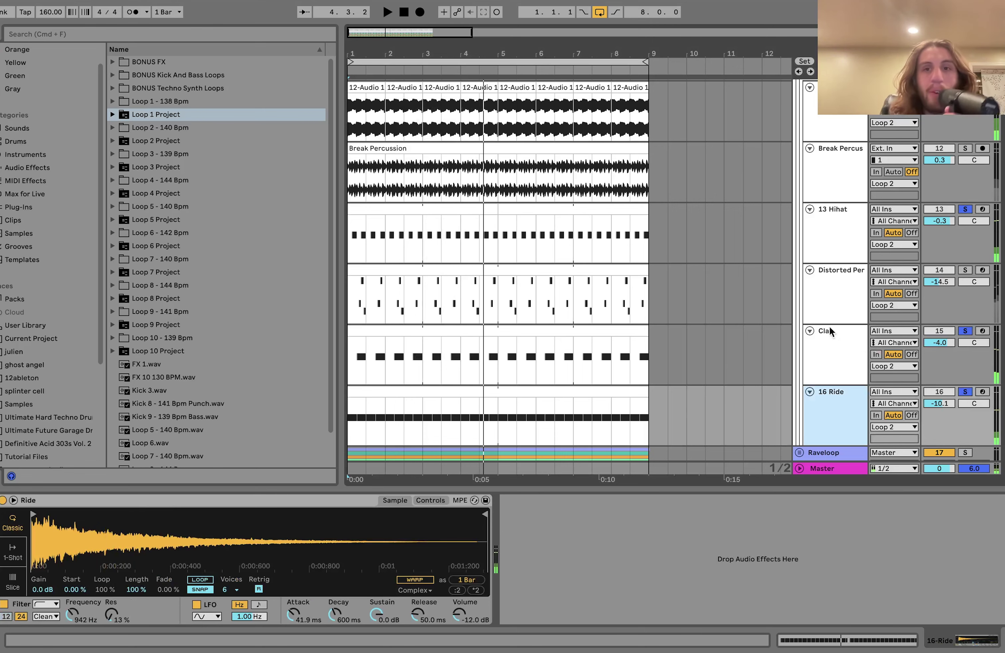
Step: Solo and play the Break Percussion track alone and display its two Auto Filters
scroll(801, 272, up, 3)
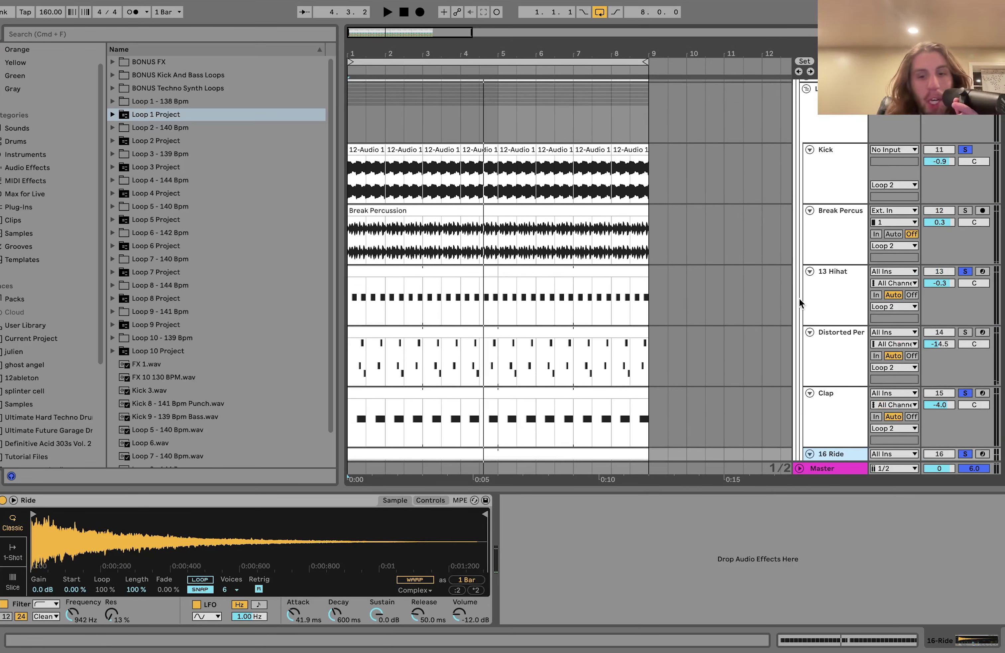
click(966, 211)
key(space)
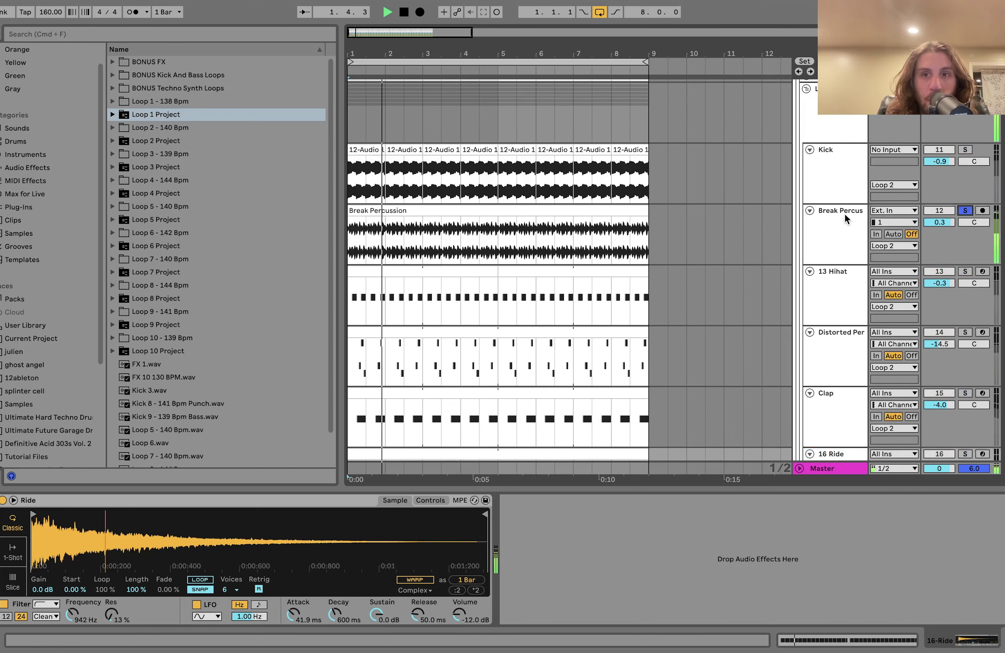
click(845, 219)
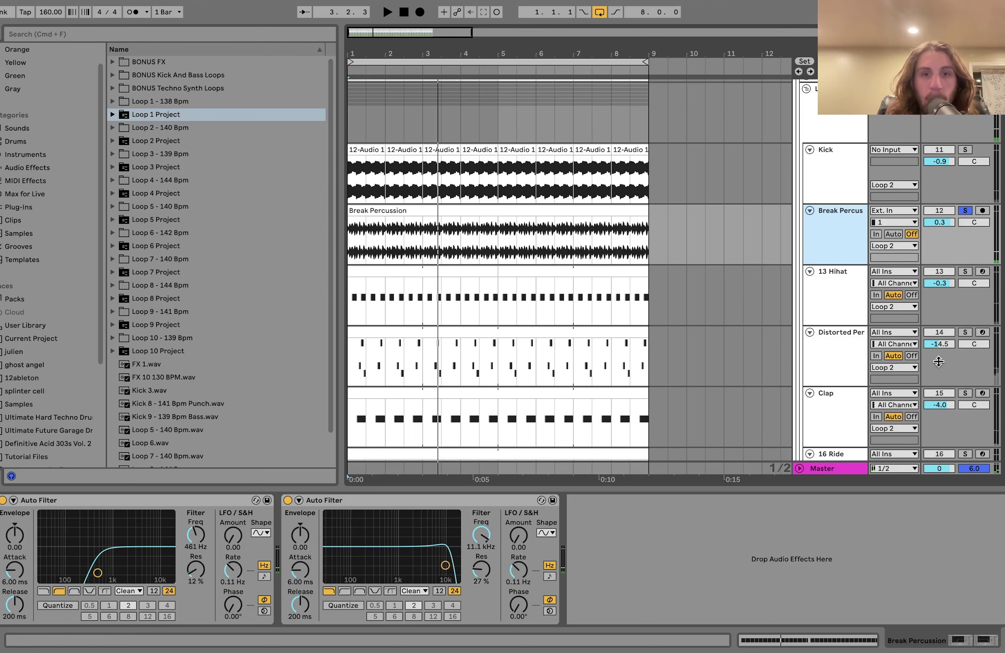
Step: Solo and play Distorted Percussion, and inspect its Drum Rack, Auto Filters, Overdrive, Echo and Drum Buss
click(965, 333)
click(867, 355)
key(space)
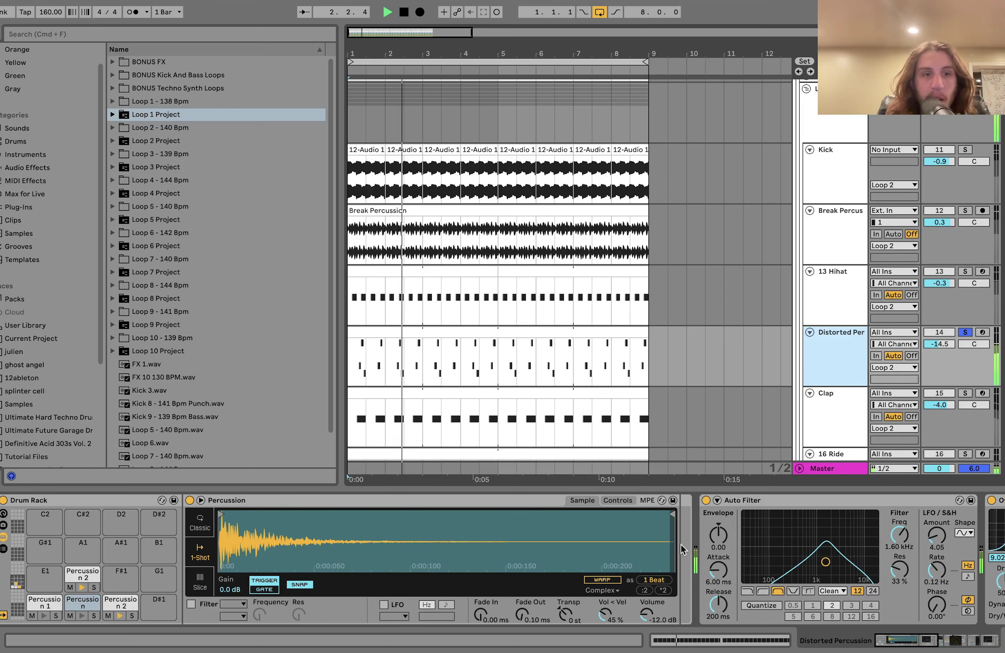
scroll(424, 551, right, 10)
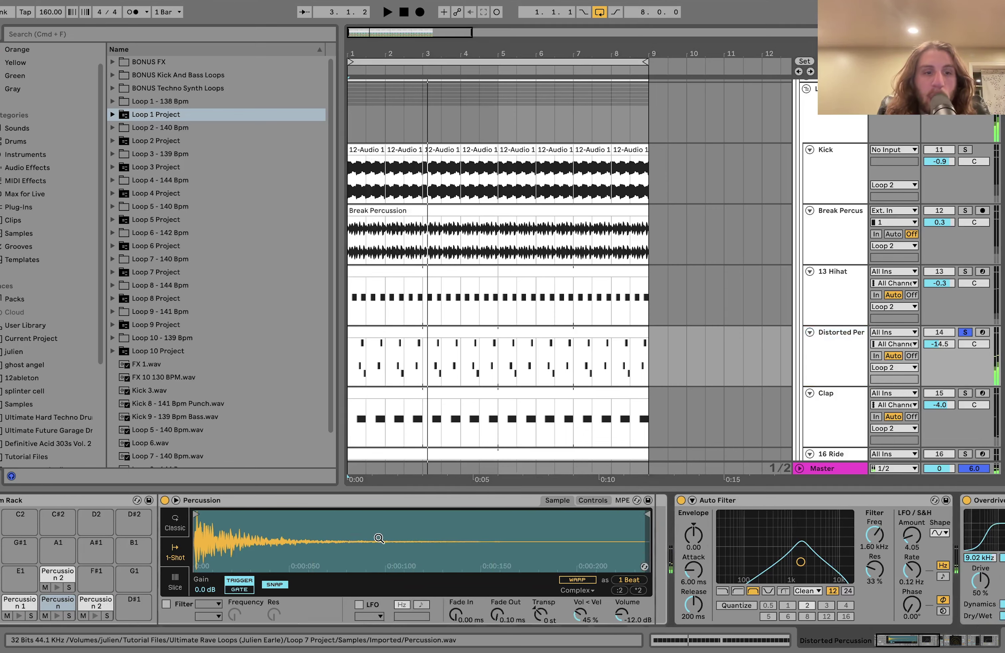
scroll(463, 576, right, 12)
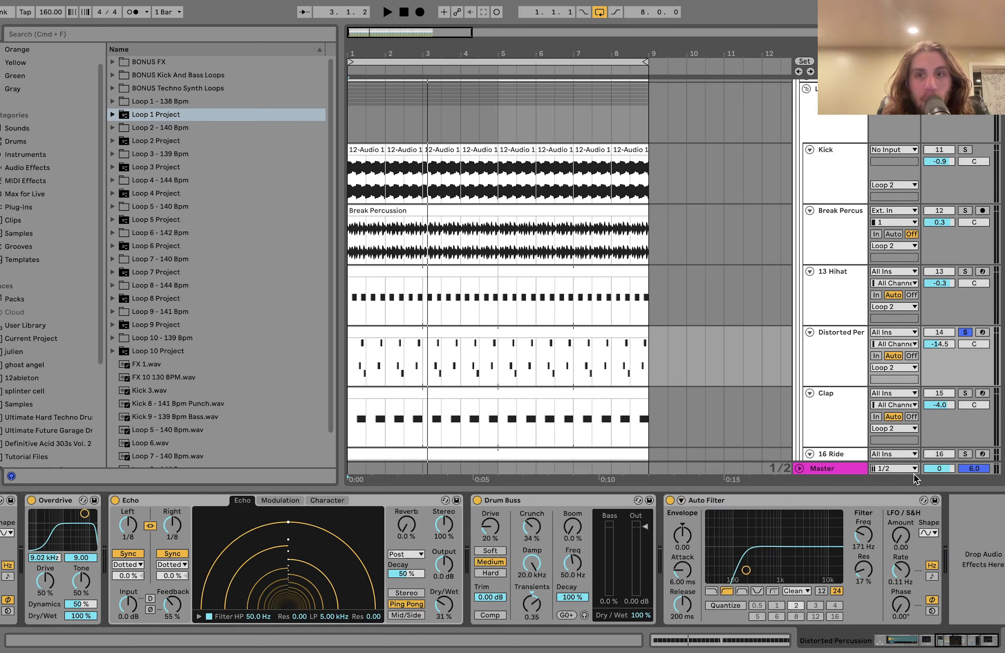
Step: Play all Loop 2 layers together, check the group for effects, and fold the group
key(space)
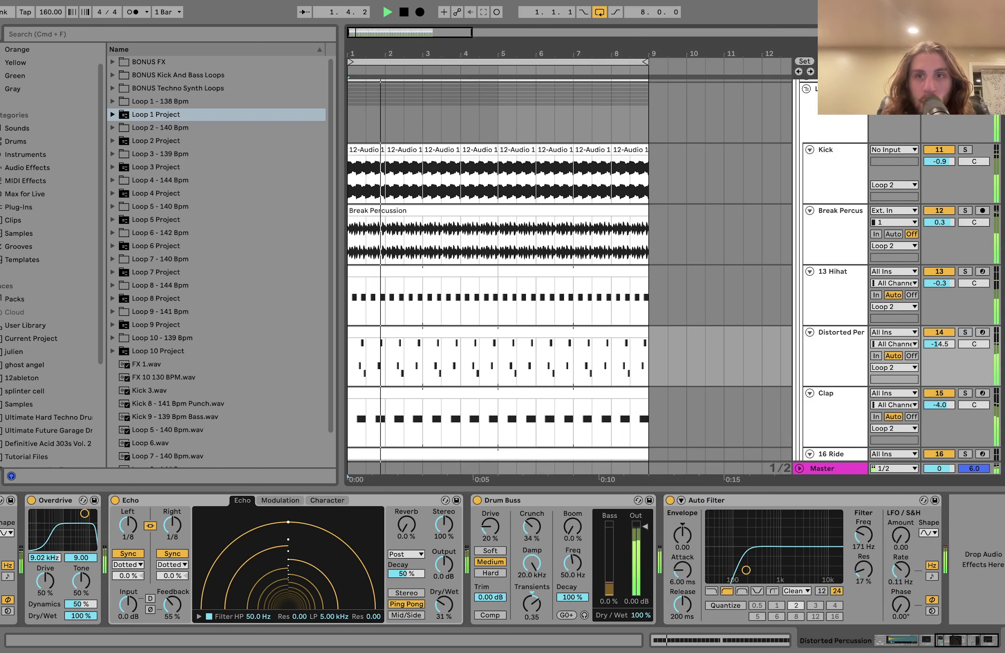
key(space)
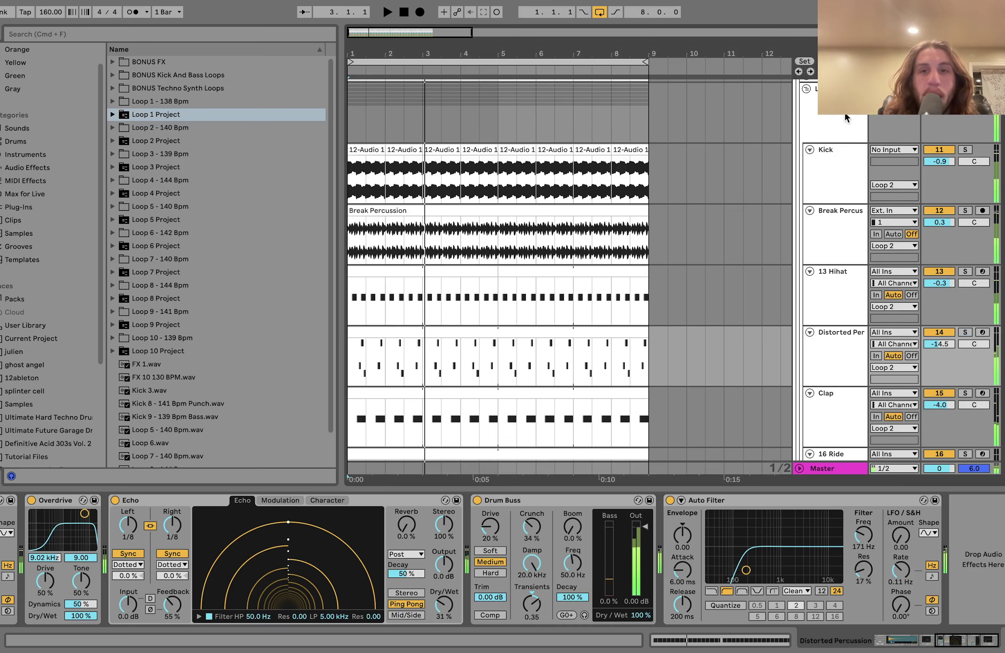
click(844, 117)
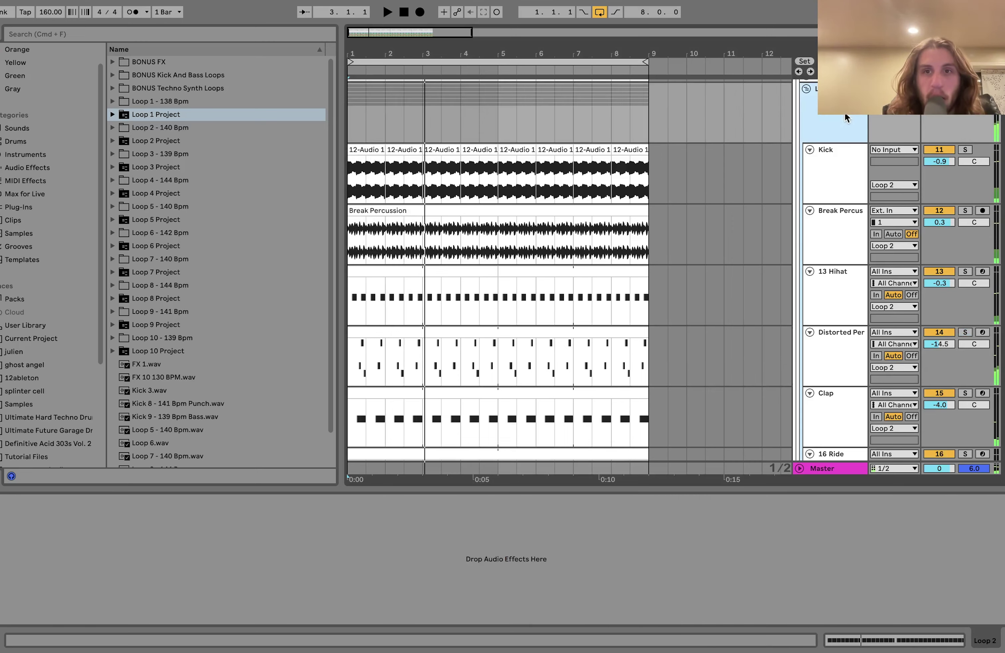
click(806, 89)
Step: Turn on the Rumble group's Saturator, Auto Filter and Auto Pan, playing the soloed rumble to hear their effect
scroll(805, 88, up, 8)
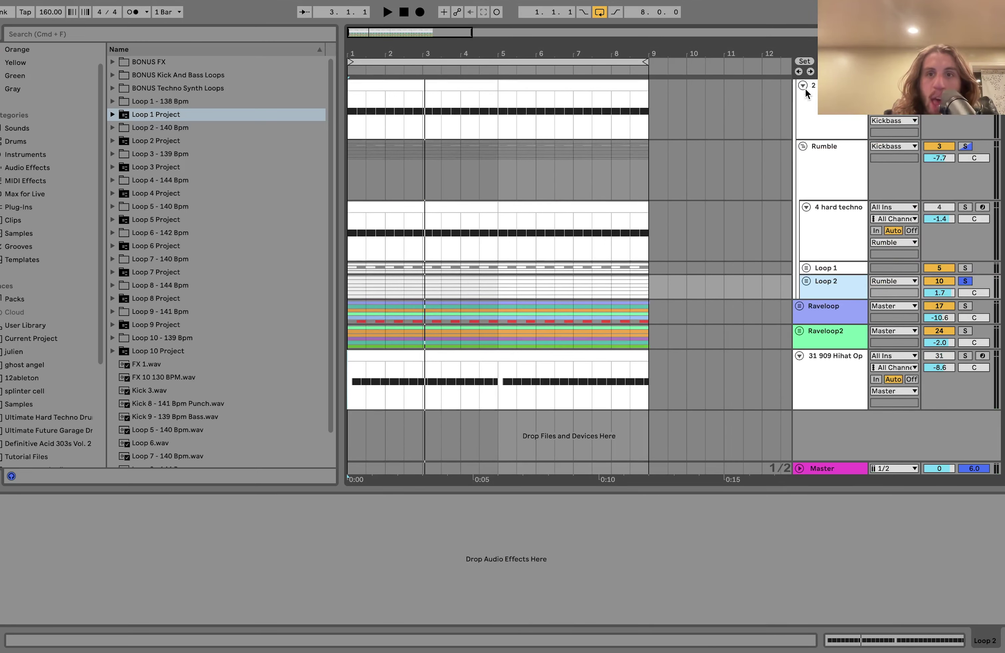
click(826, 239)
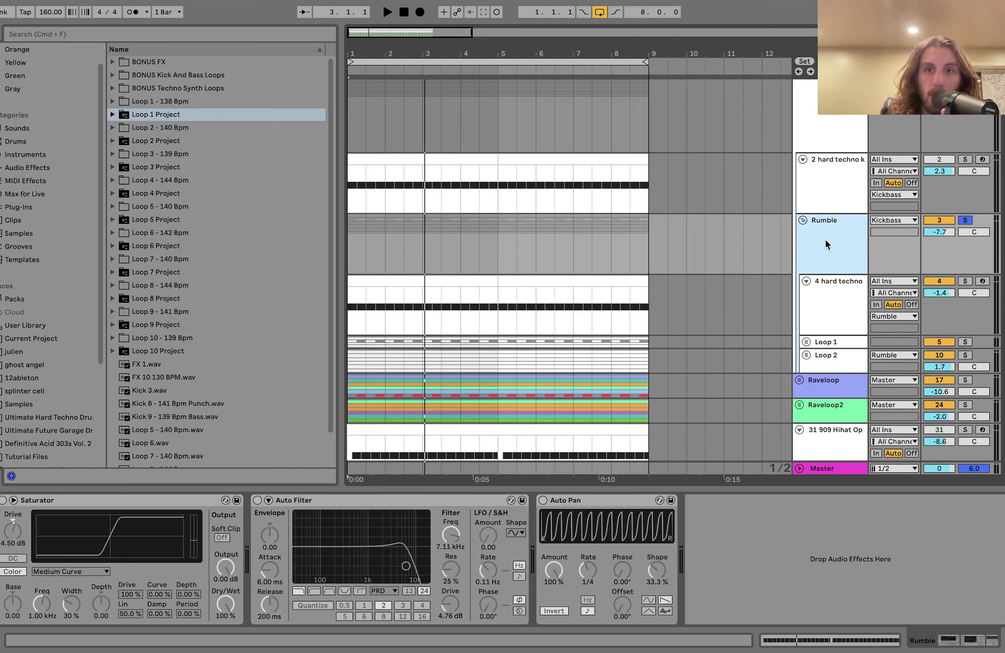
click(3, 500)
click(257, 500)
key(space)
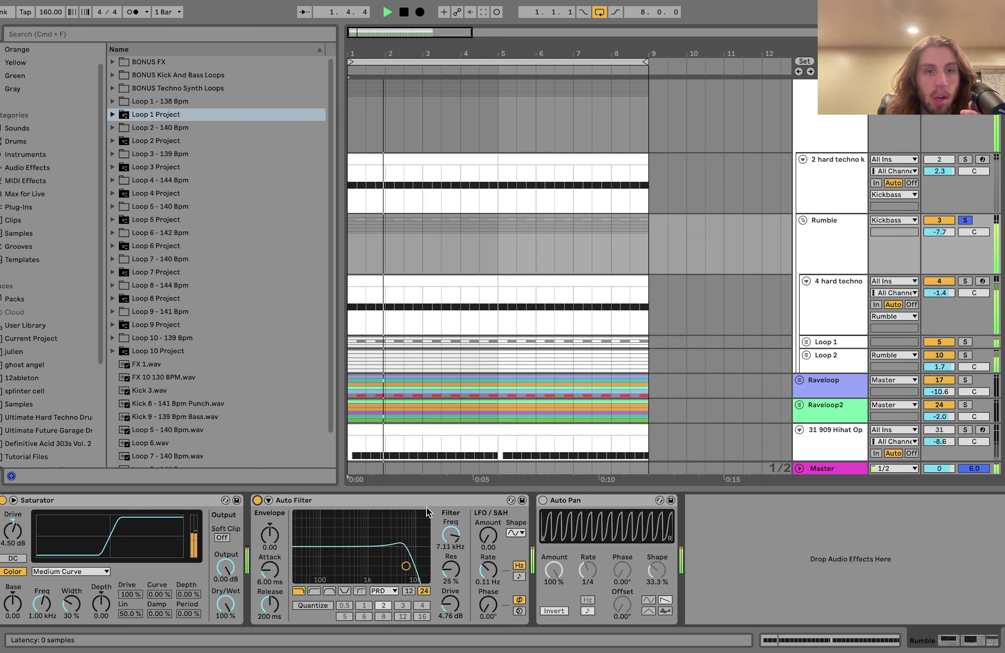
key(space)
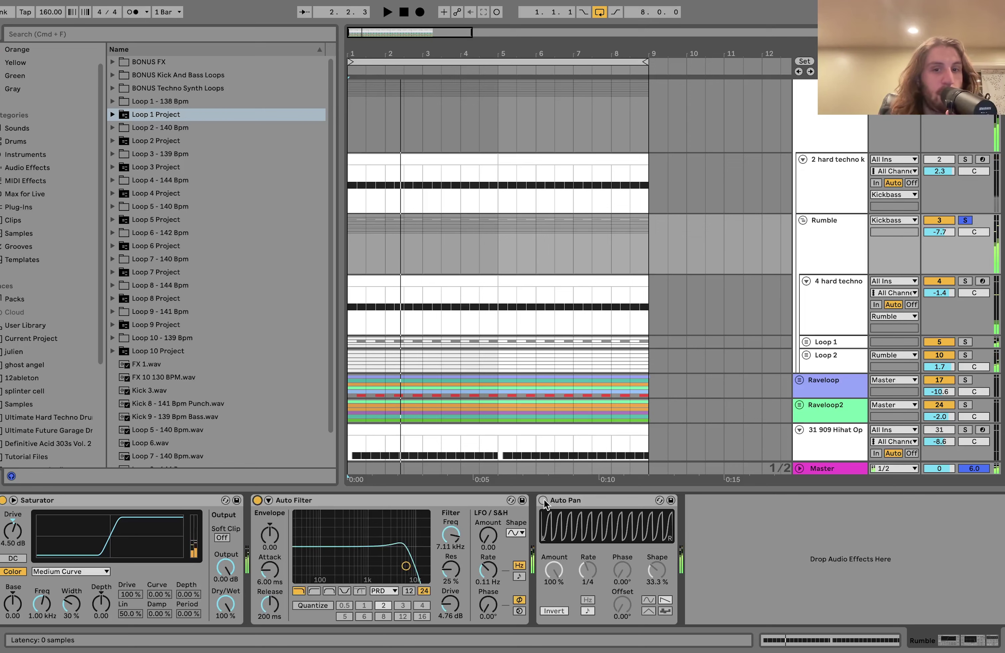
click(543, 500)
key(space)
Step: Fold the Kickbass group, display its EQ Eight and Utility, and play the kick and rumble together
scroll(836, 263, up, 1)
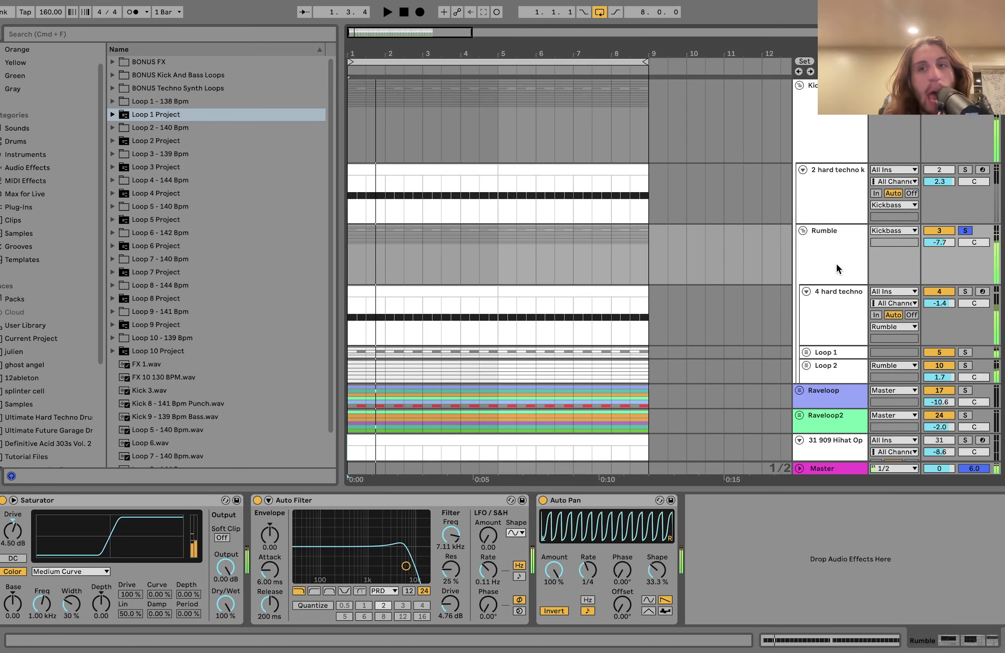
click(799, 85)
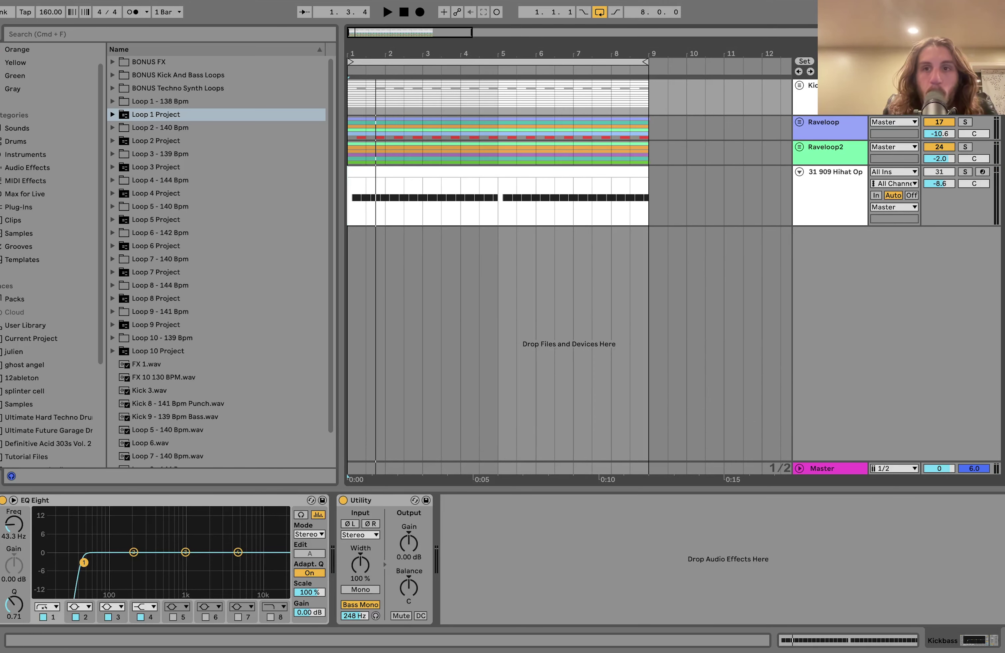
key(space)
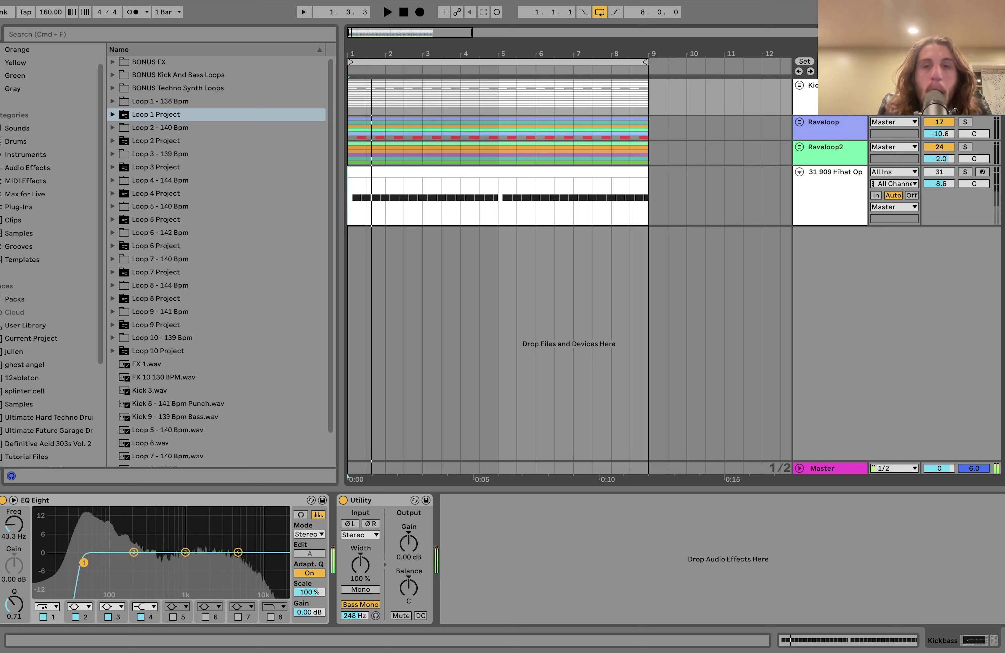
Step: Compare the mix with the 909 Hihat Open track switched on and off during playback
click(939, 172)
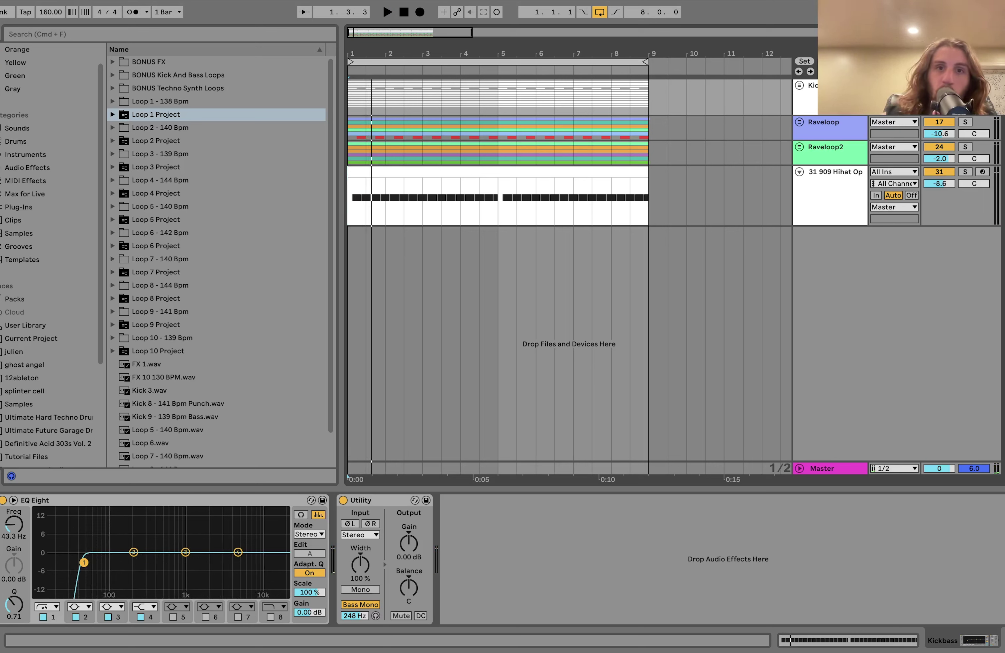
key(space)
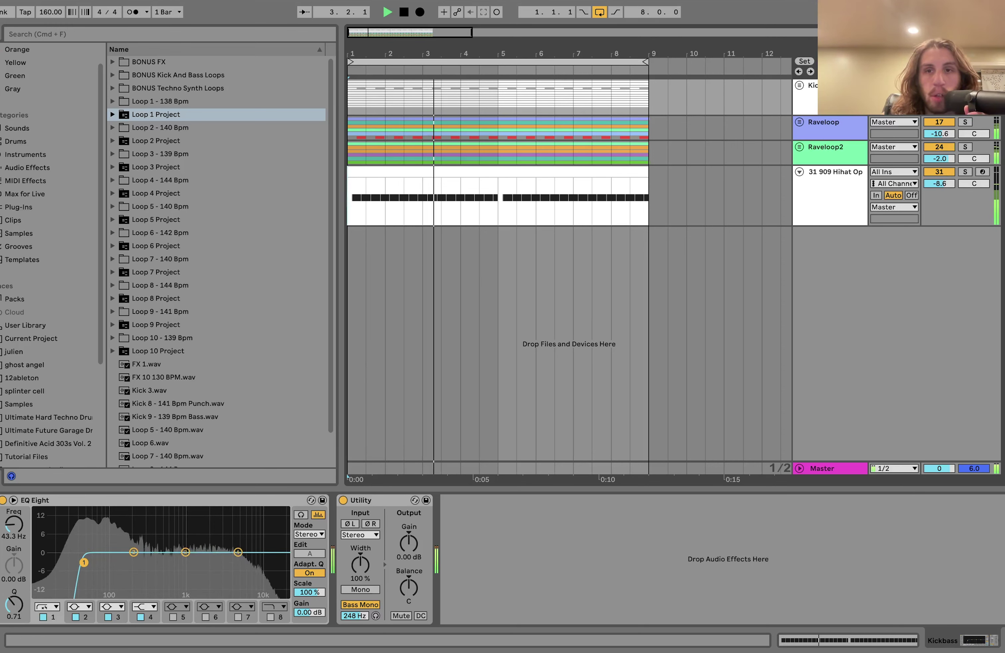
click(940, 171)
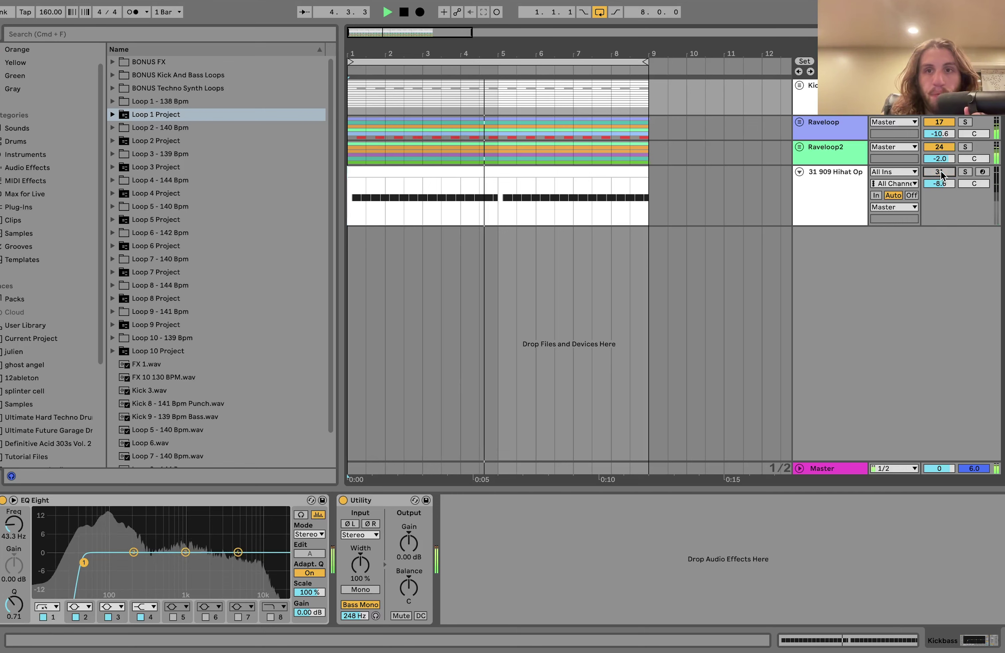
Step: Display the effect chains of the Raveloop, Kickbass and Raveloop2 groups in turn while replaying the mix
key(space)
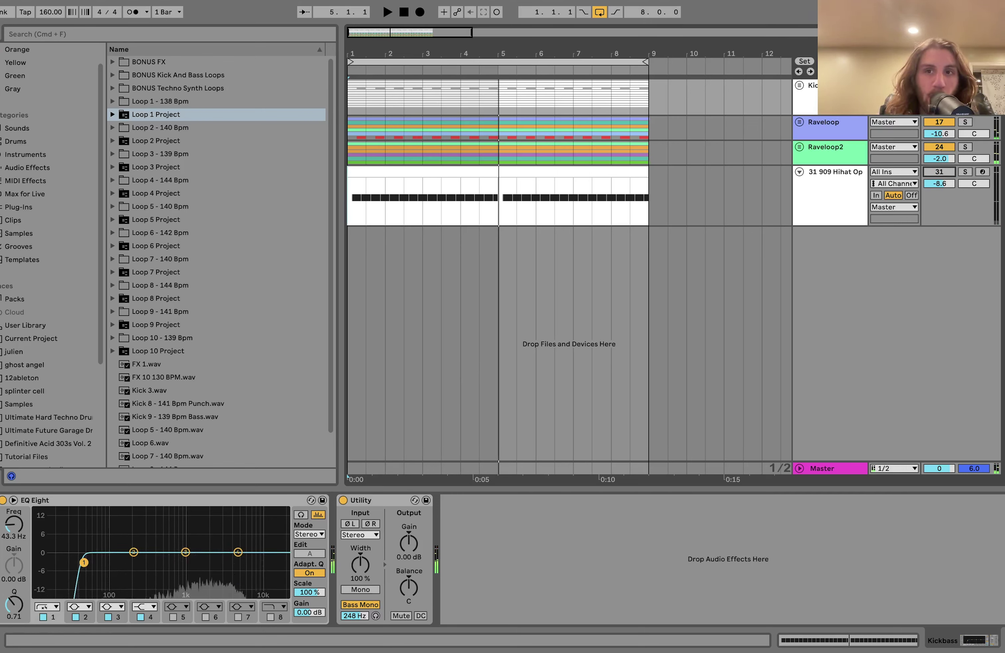
click(826, 129)
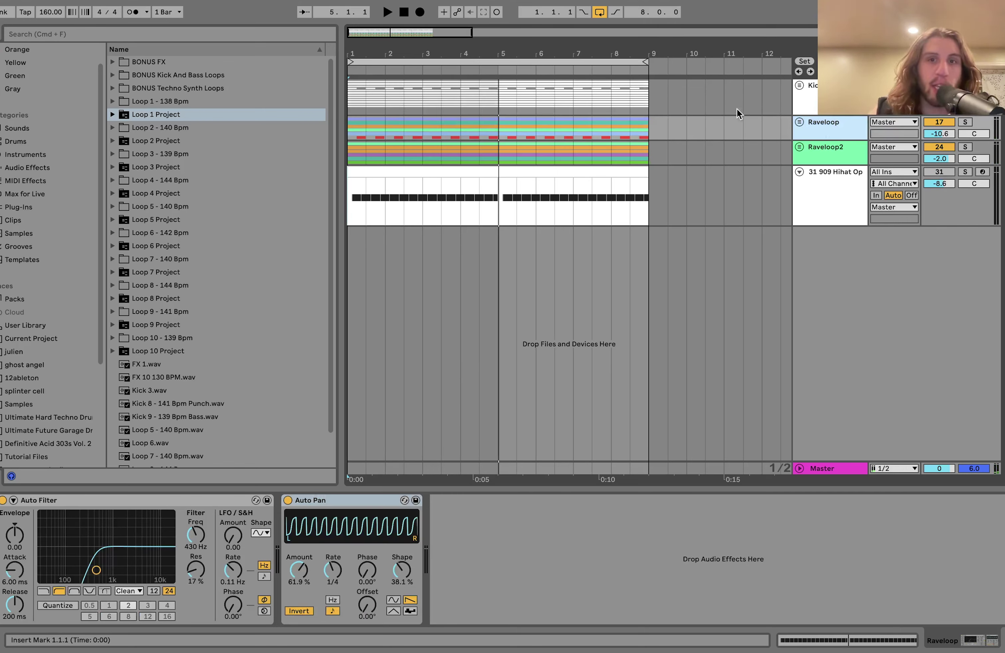
key(Up)
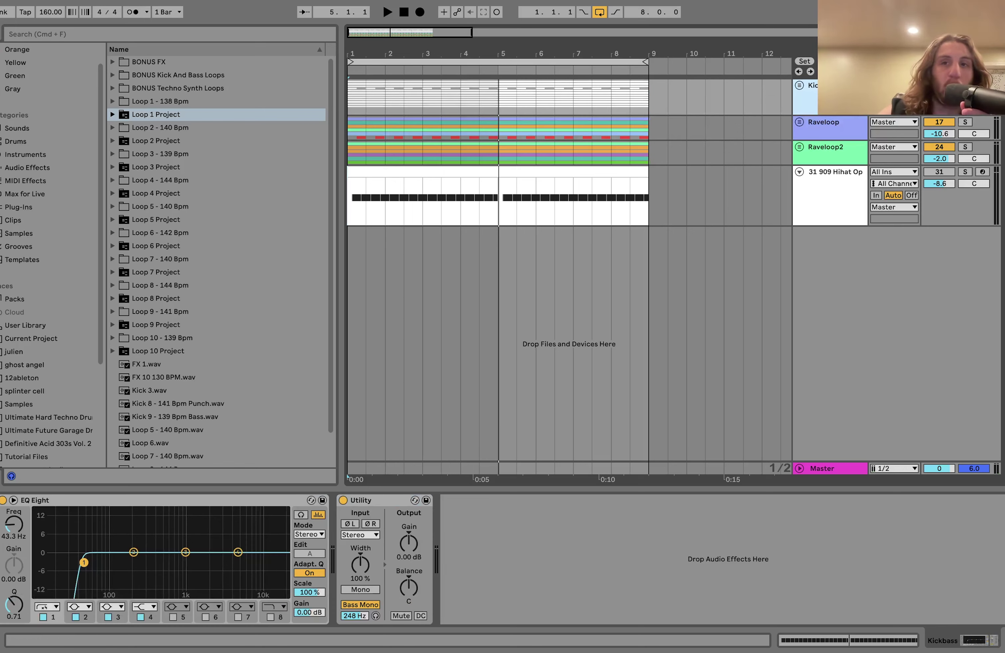
key(space)
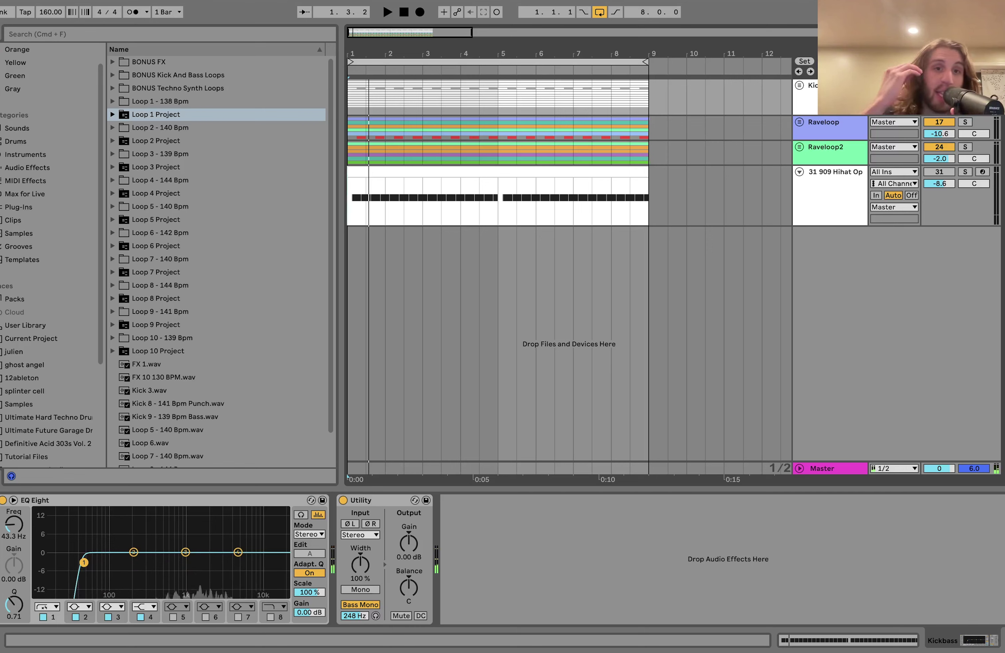
click(842, 145)
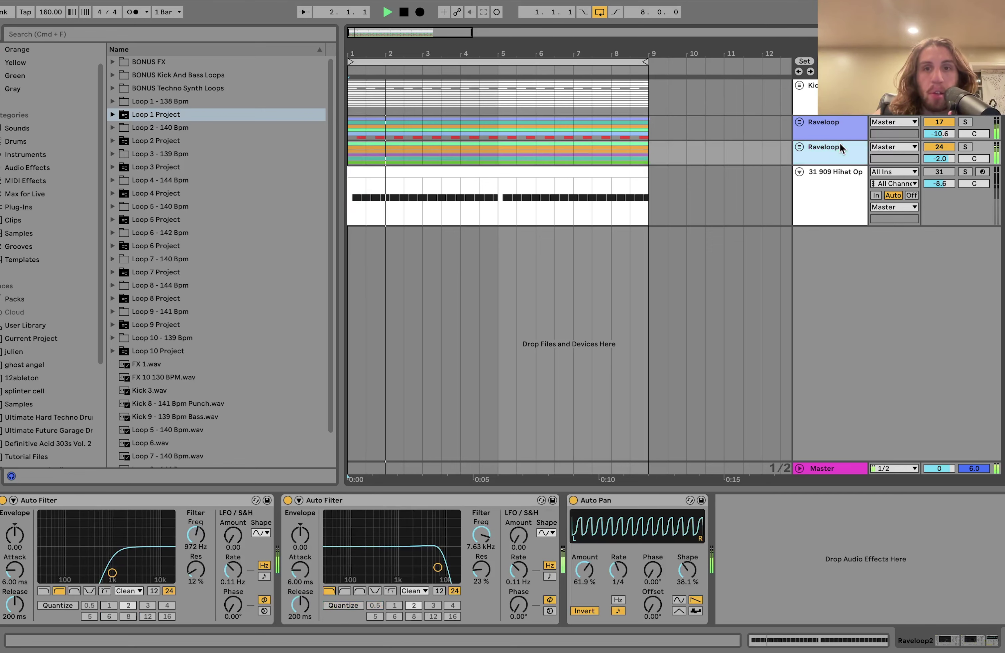
Step: Unfold the Raveloop group and play the 909 Hihat Open track soloed with its instrument settings displayed
click(809, 132)
click(800, 122)
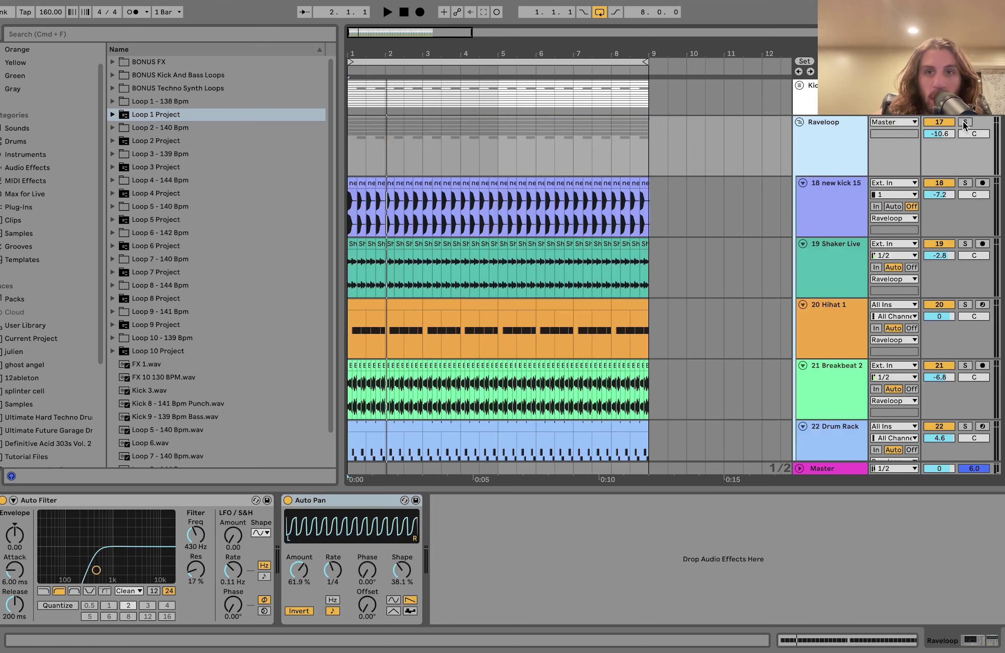
scroll(965, 127, down, 5)
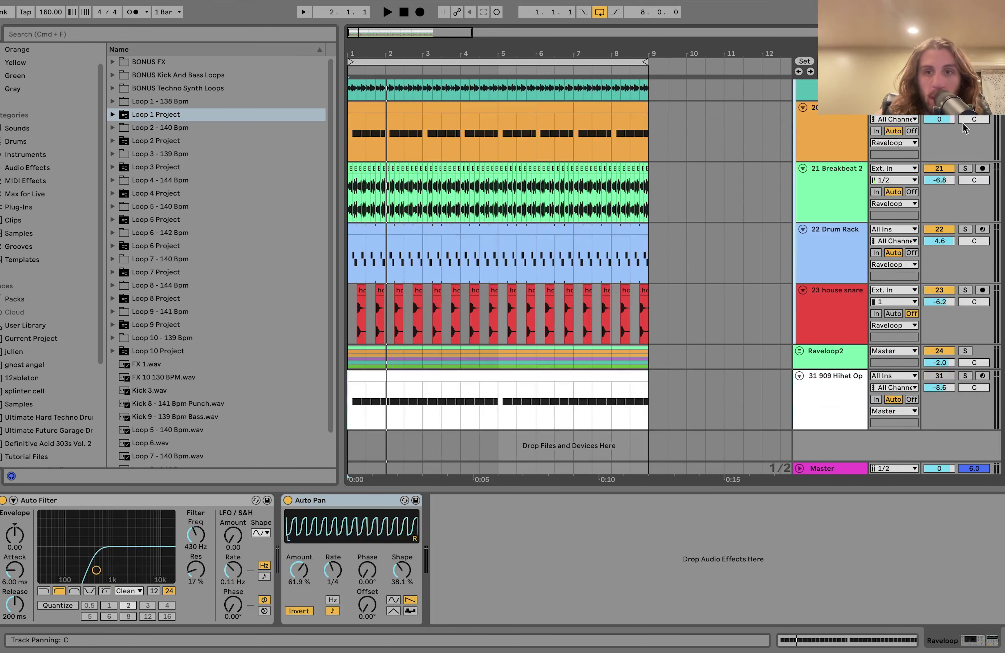
click(965, 375)
key(space)
click(844, 388)
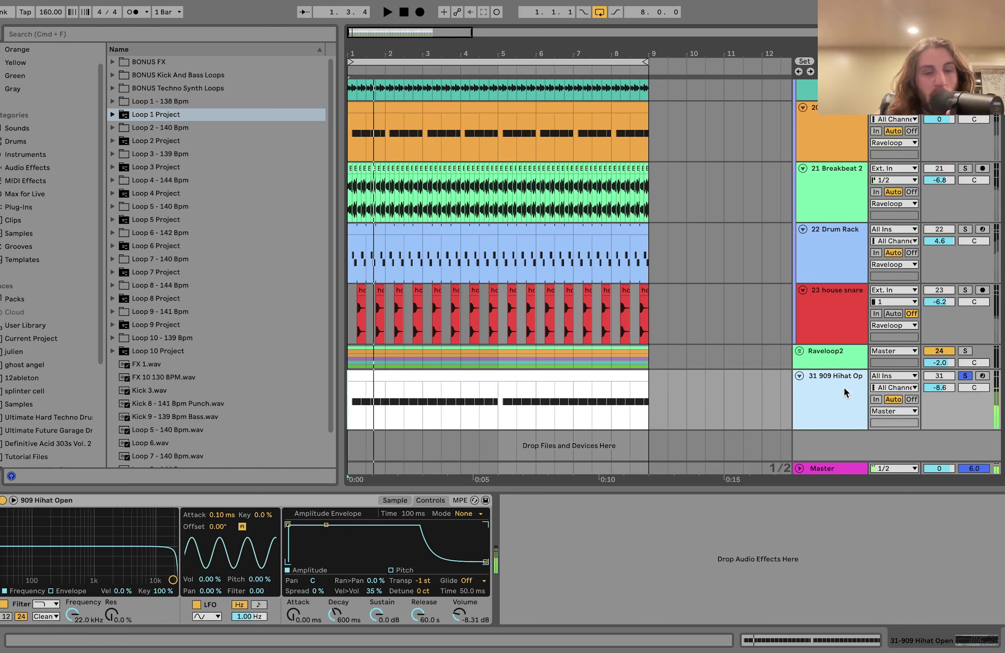
Step: Turn off the Raveloop group's Auto Pan and Auto Filter and play the soloed group without them
scroll(805, 333, up, 4)
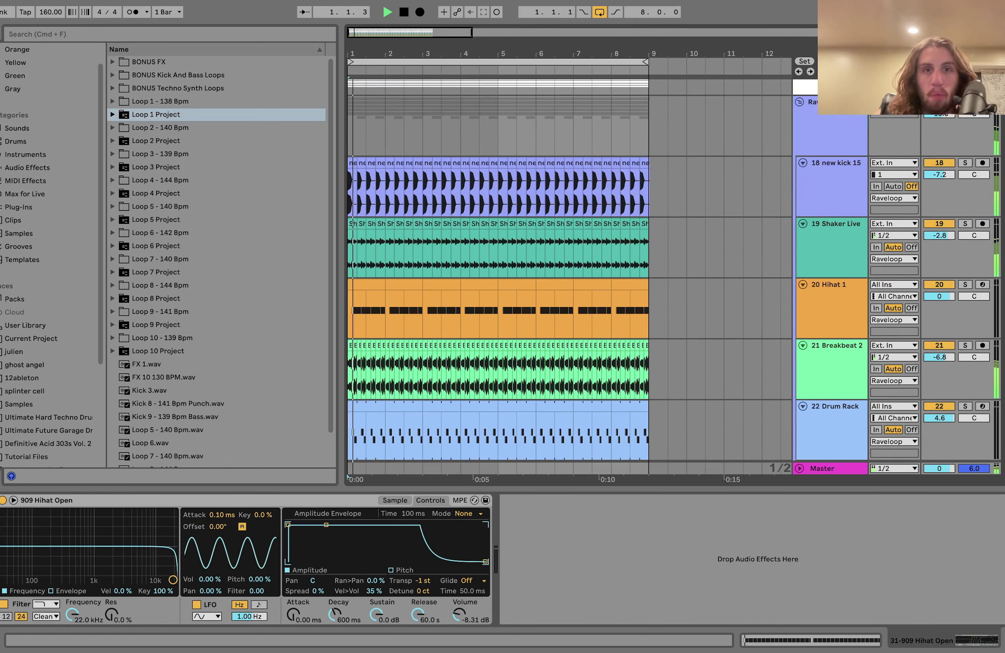
click(845, 180)
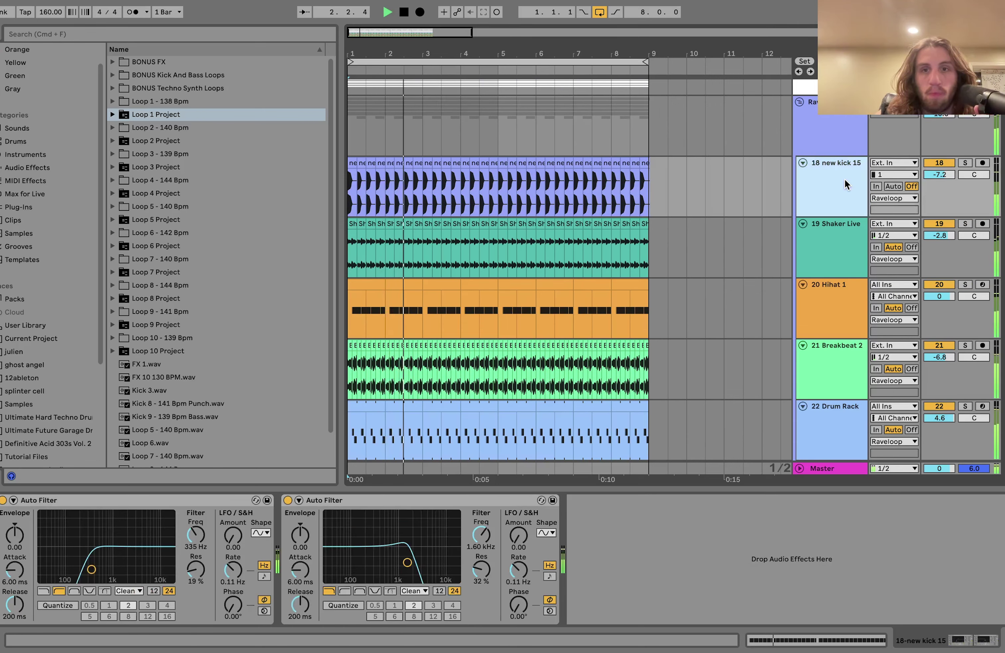
key(Up)
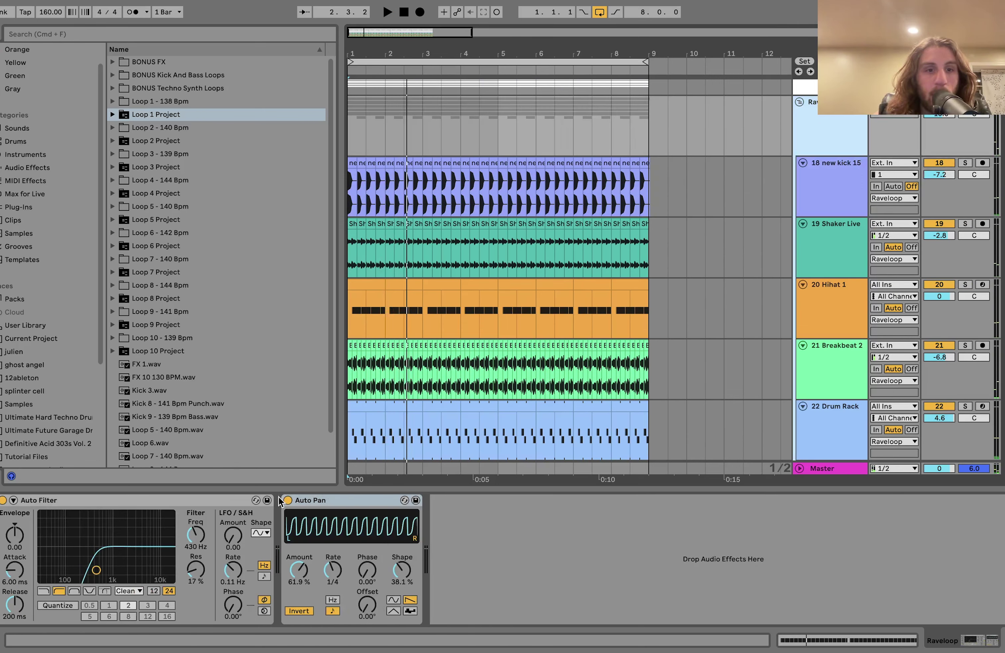
click(288, 500)
click(3, 500)
key(space)
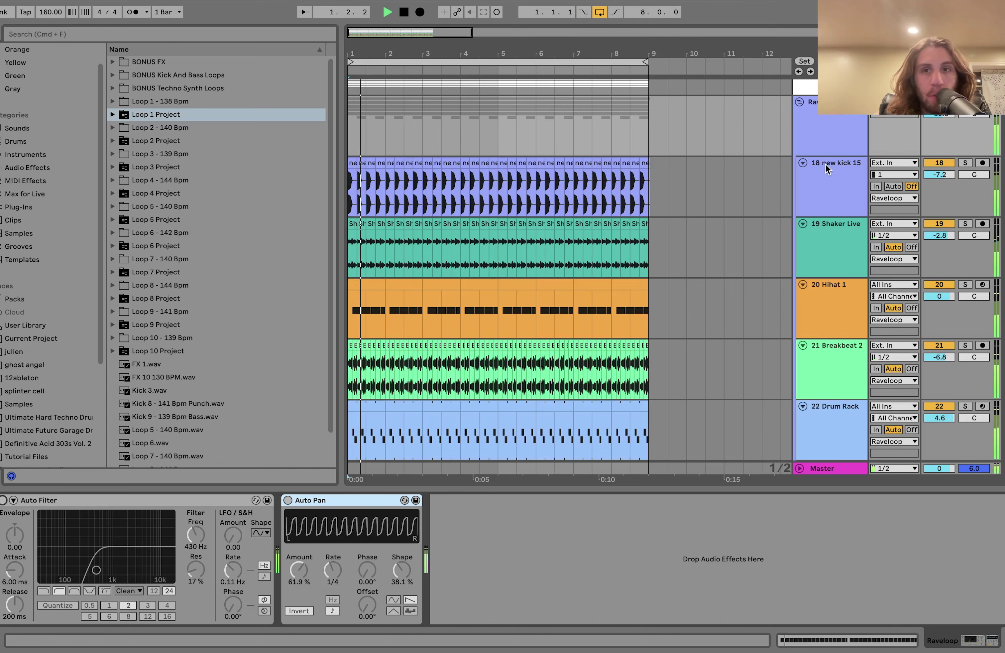
Step: Audition the new kick 15 track and the Hihat 1 track of Raveloop separately in solo
click(859, 196)
key(space)
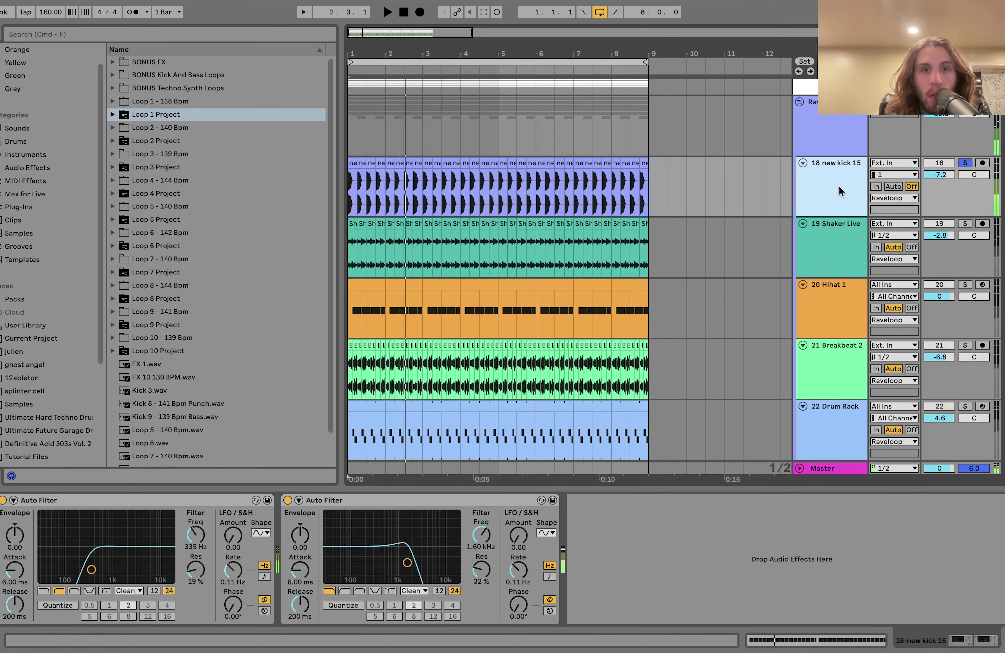
scroll(872, 283, down, 3)
scroll(872, 285, down, 2)
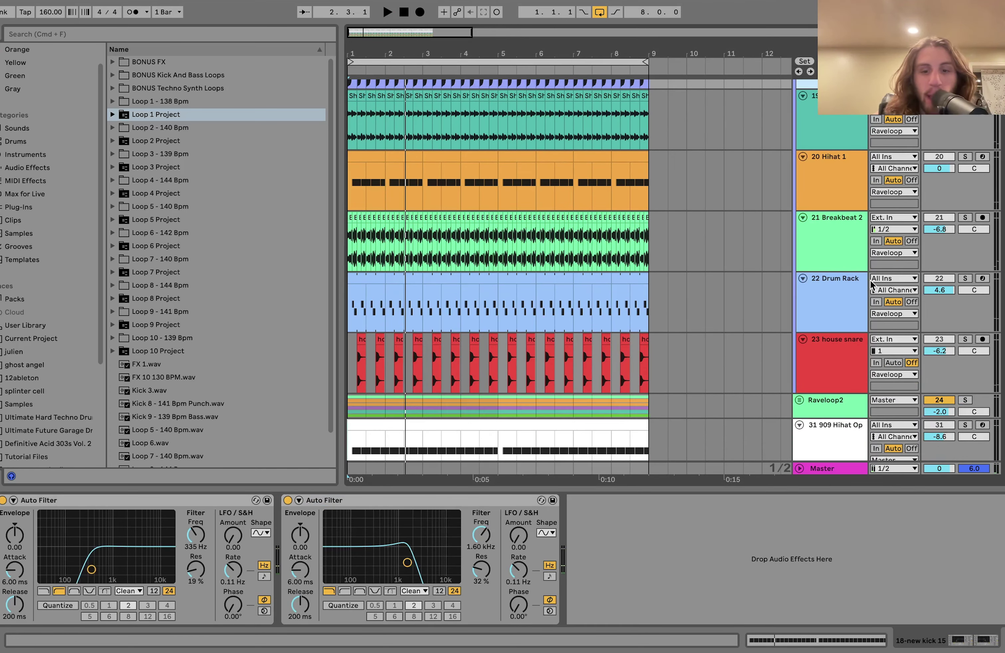
click(965, 157)
key(space)
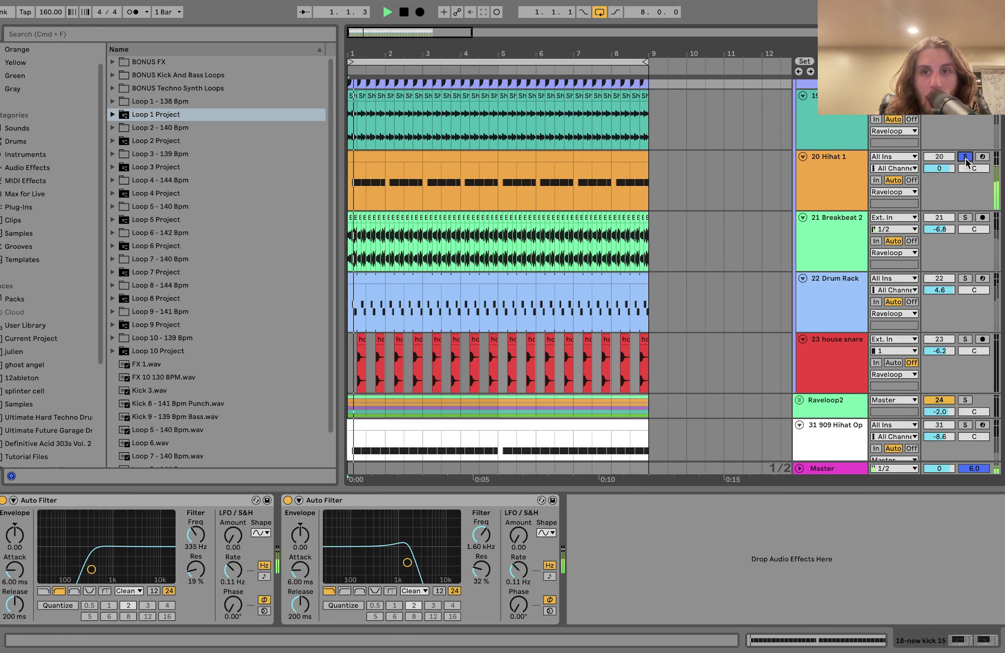
scroll(910, 319, down, 1)
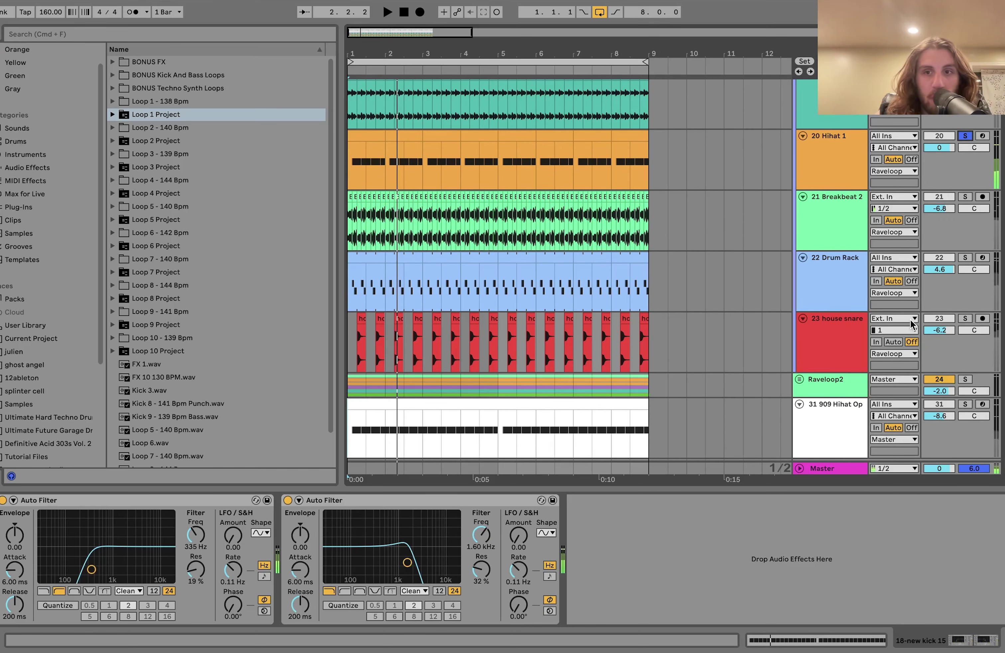
Step: Play new kick 15, Hihat 1 and house snare soloed together, adding Shaker Live and checking it for effects
click(964, 318)
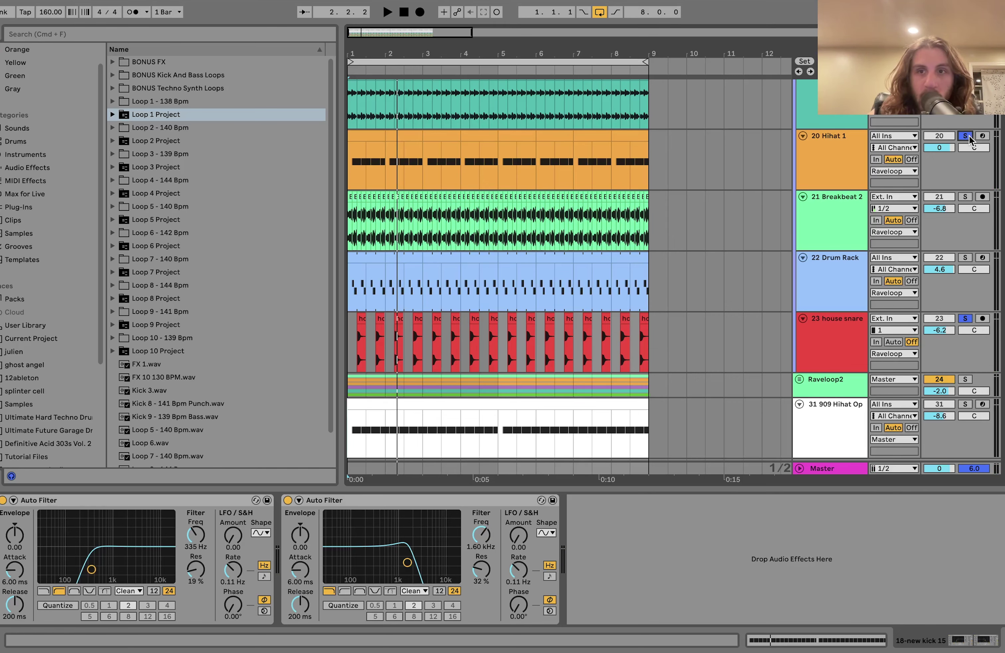
scroll(969, 140, up, 6)
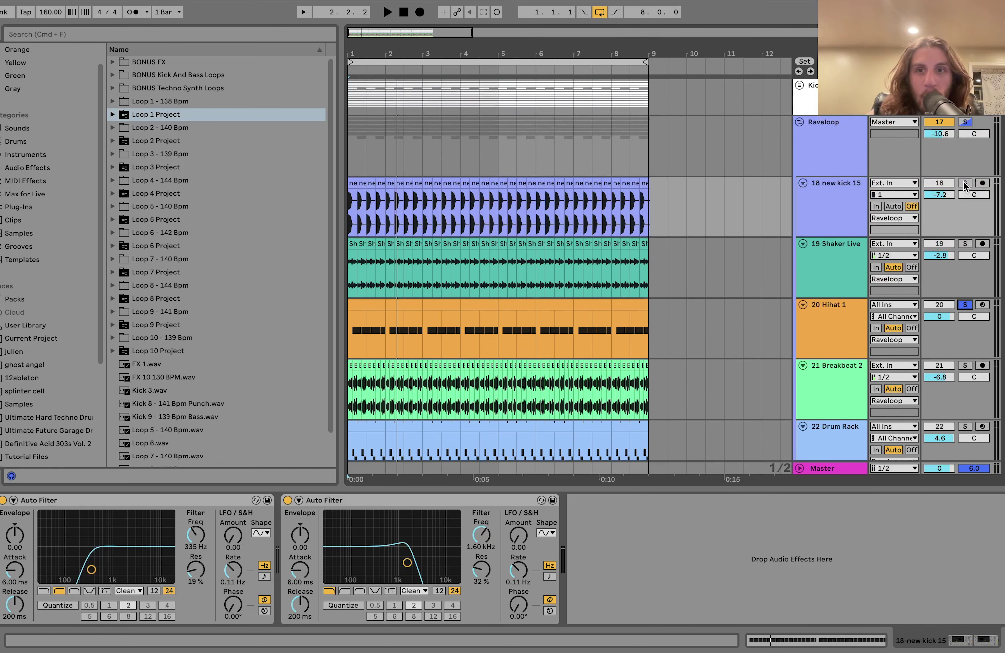
key(space)
scroll(964, 179, down, 3)
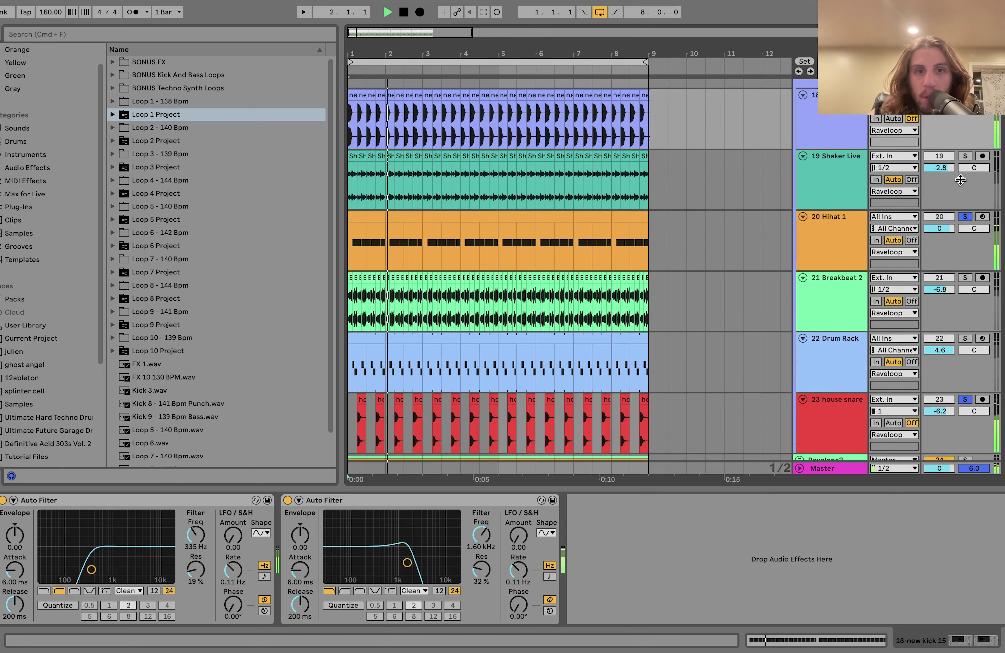
click(966, 155)
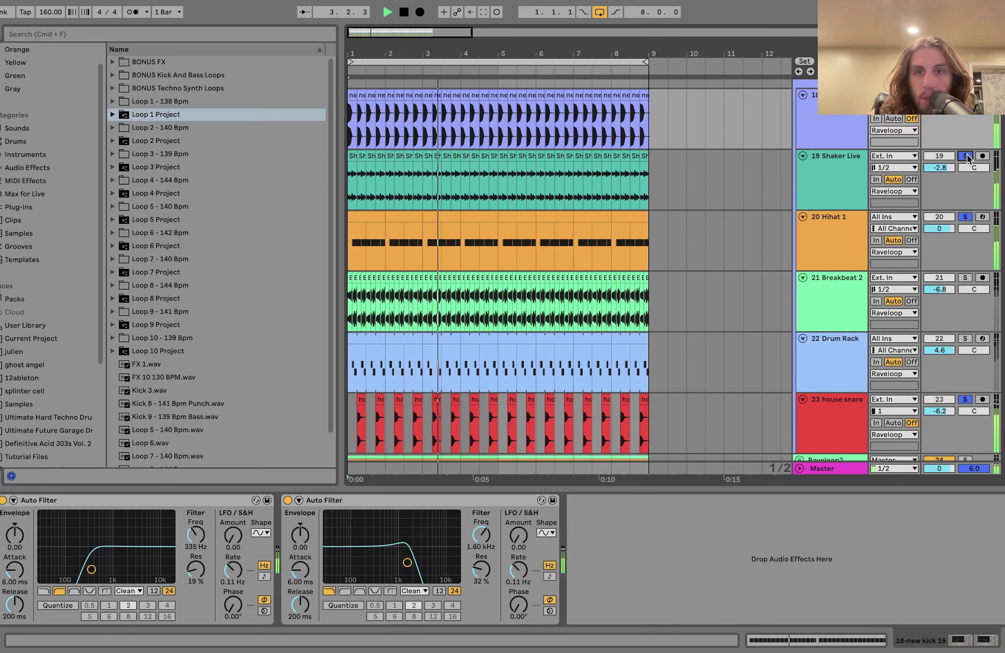
click(844, 160)
key(space)
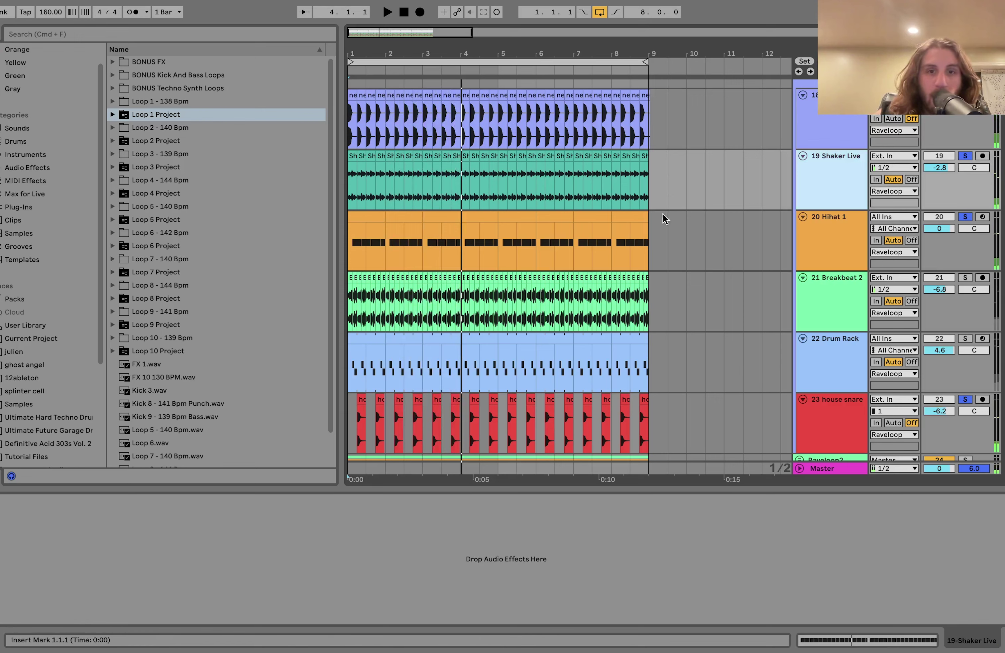
Step: Audition Breakbeat 2 and Drum Rack separately in solo, displaying the devices on each track
click(964, 278)
key(space)
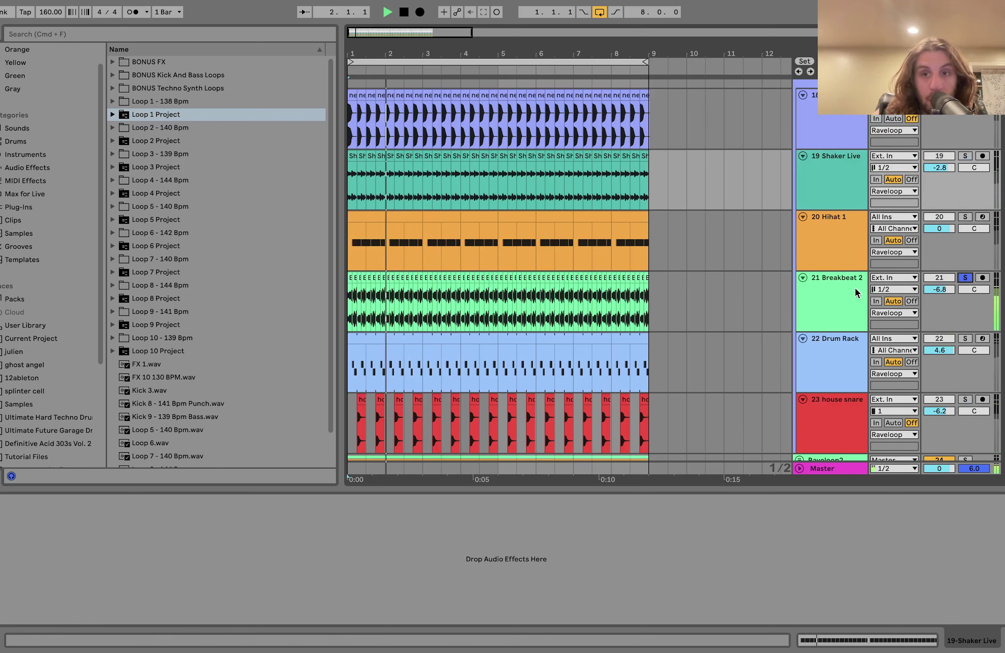
click(855, 289)
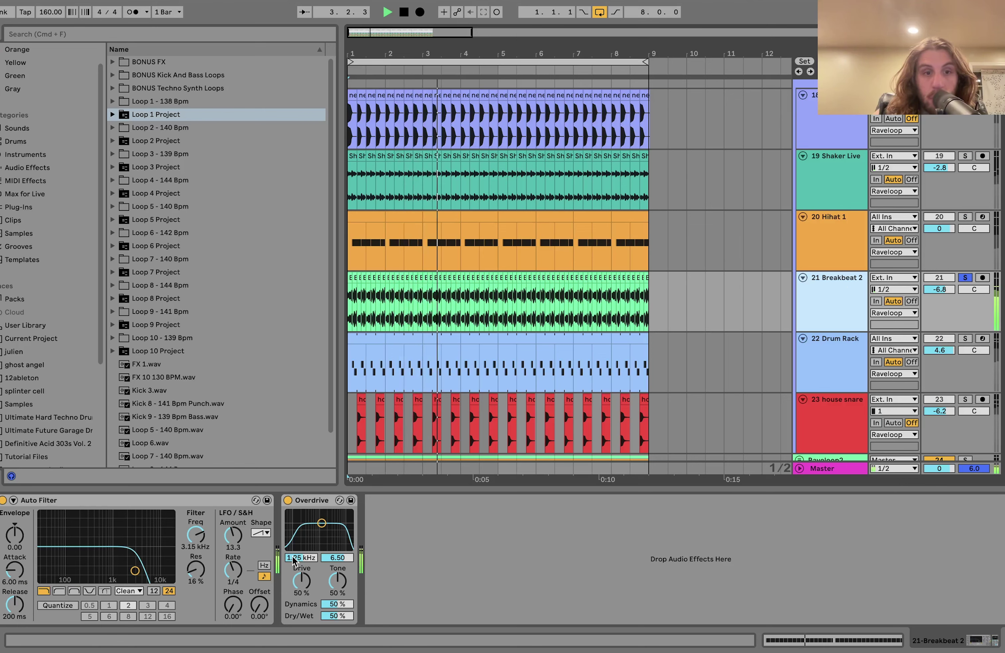
click(964, 338)
click(810, 381)
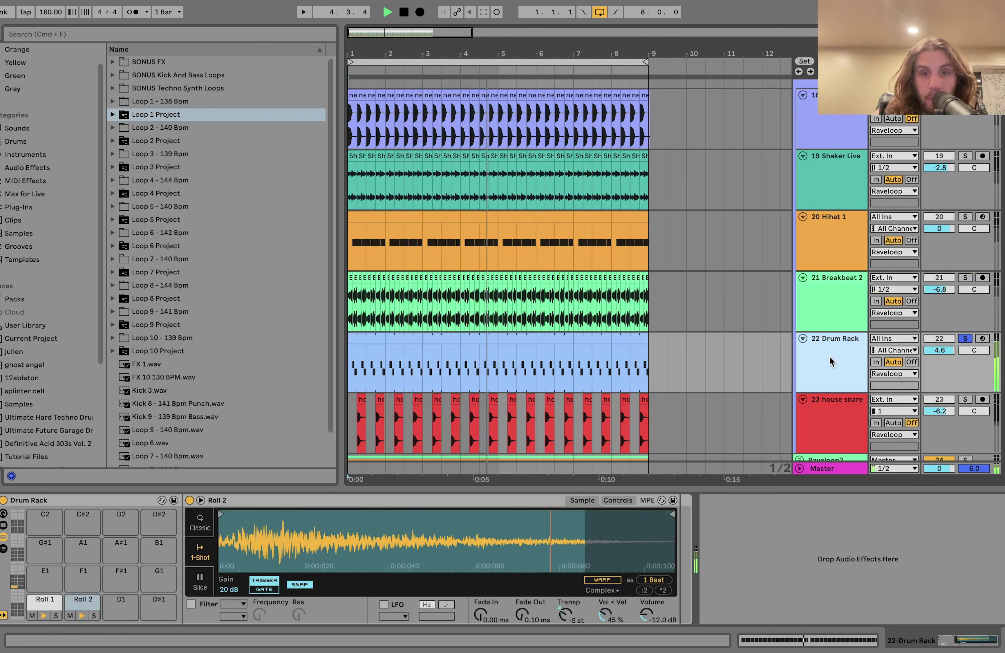
key(space)
Step: Solo the whole Raveloop group and play all of its layers together
scroll(811, 383, up, 2)
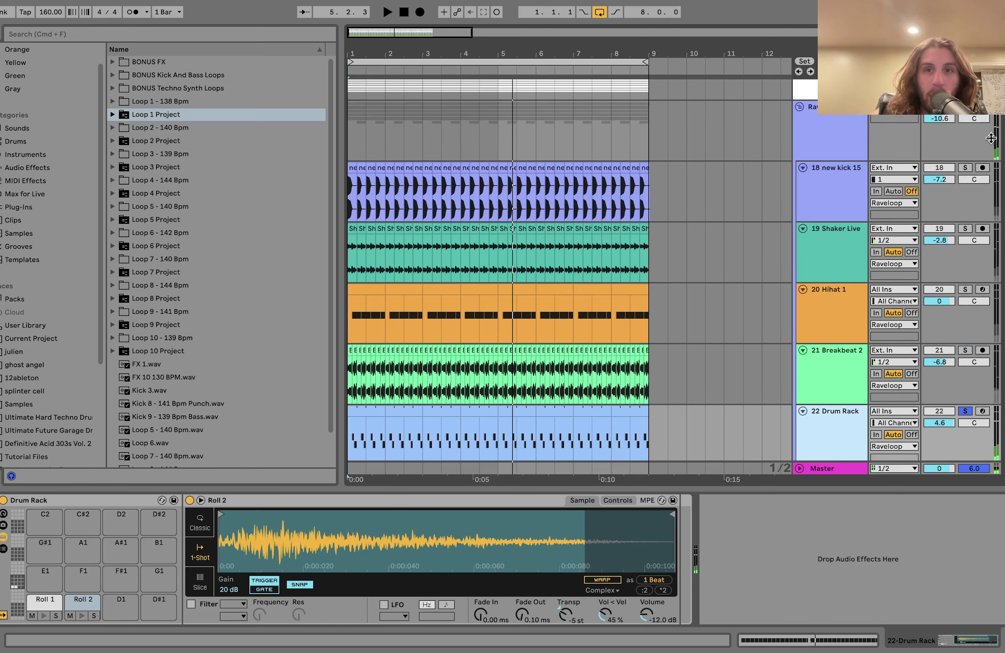
click(967, 107)
key(space)
scroll(967, 108, down, 3)
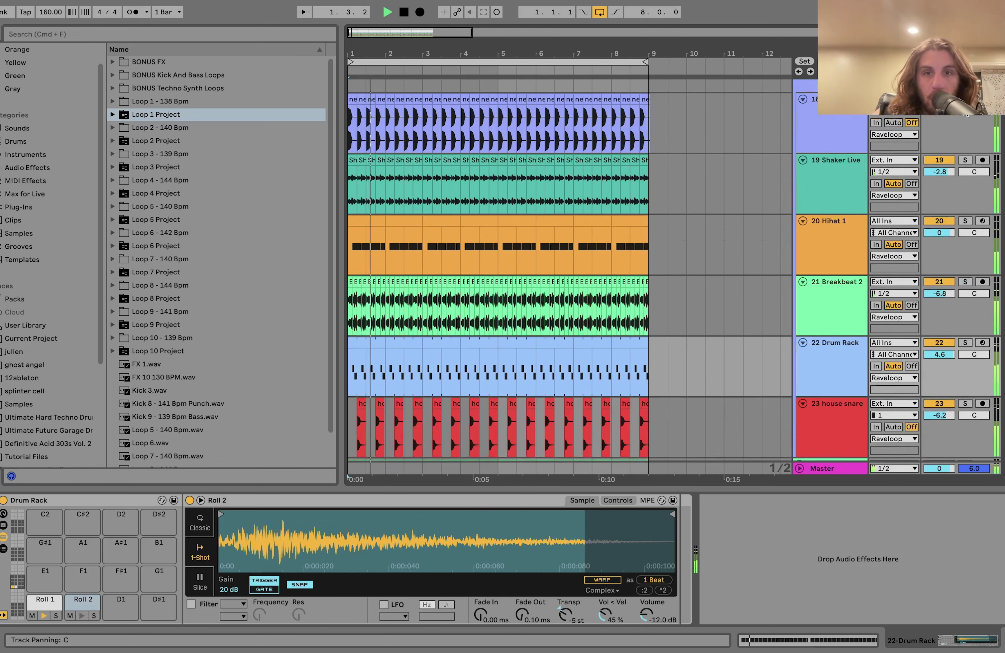
scroll(852, 117, up, 3)
Step: Turn on the Raveloop group's Auto Filter and Auto Pan during playback to hear their effect
click(852, 120)
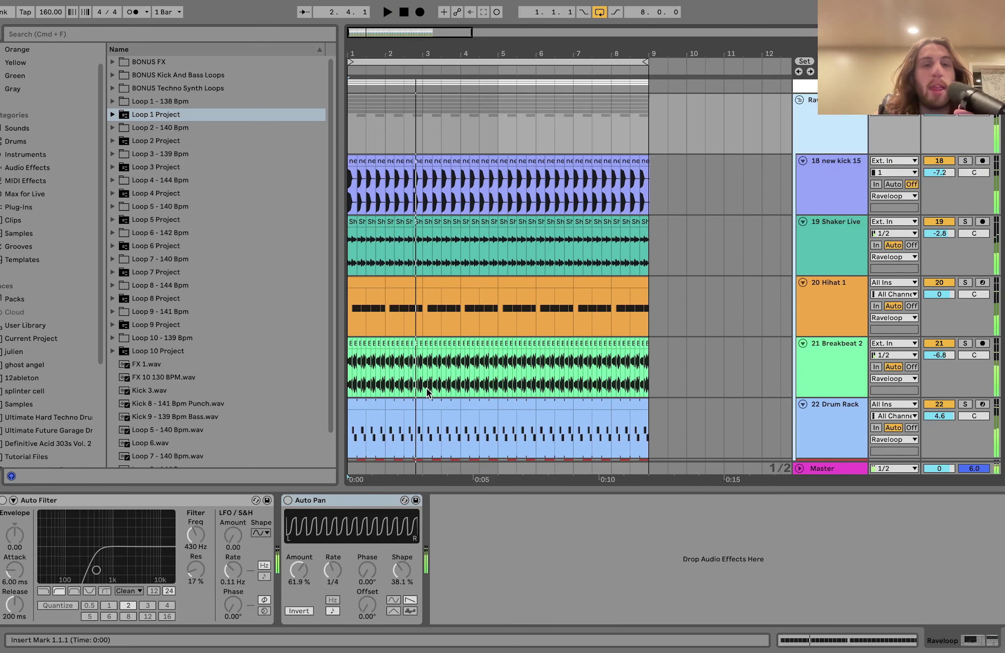
click(3, 500)
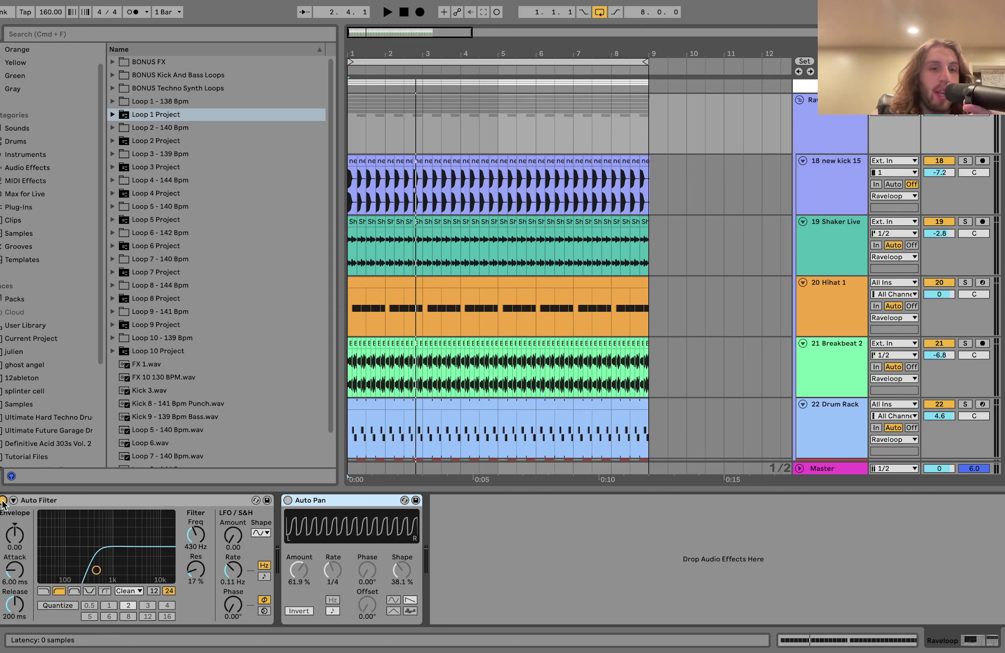
key(space)
click(288, 500)
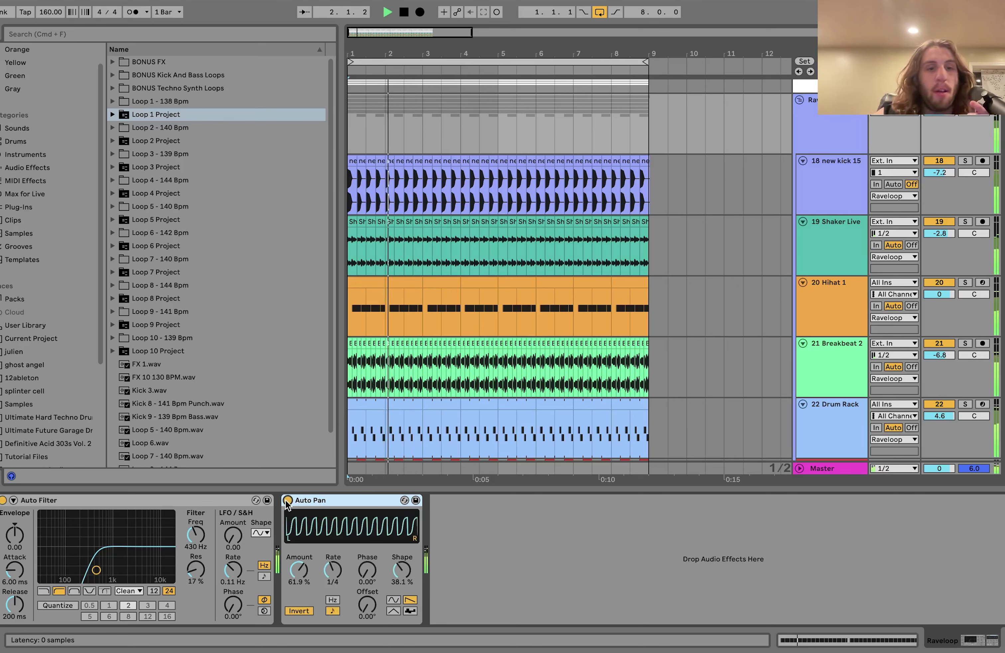
key(space)
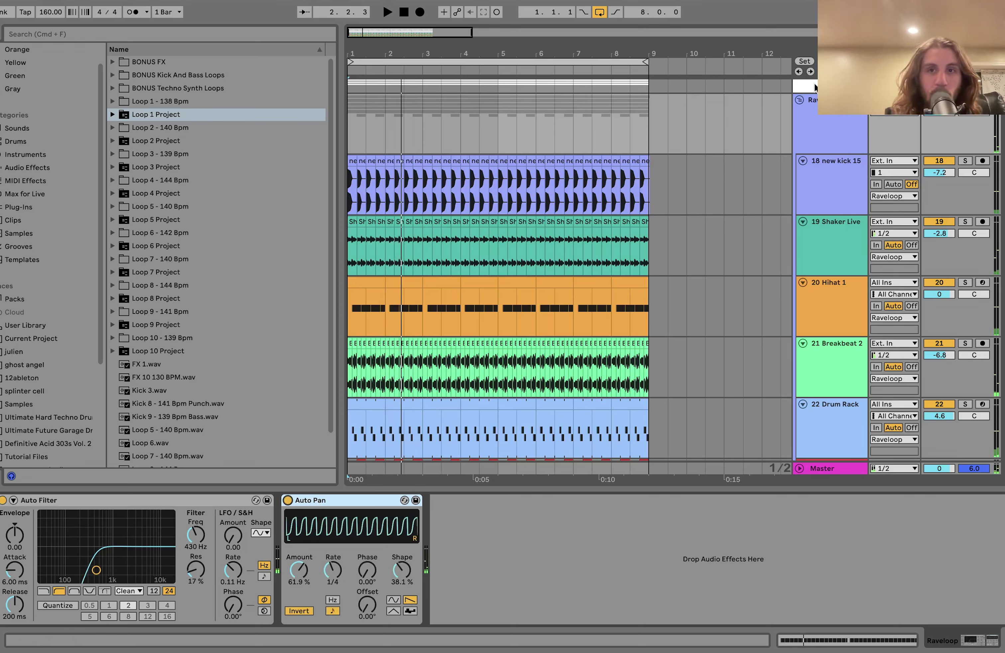
Step: Fold Raveloop, unfold Raveloop2, and play Raveloop2 soloed with its Auto Filters and Auto Pan displayed
click(800, 101)
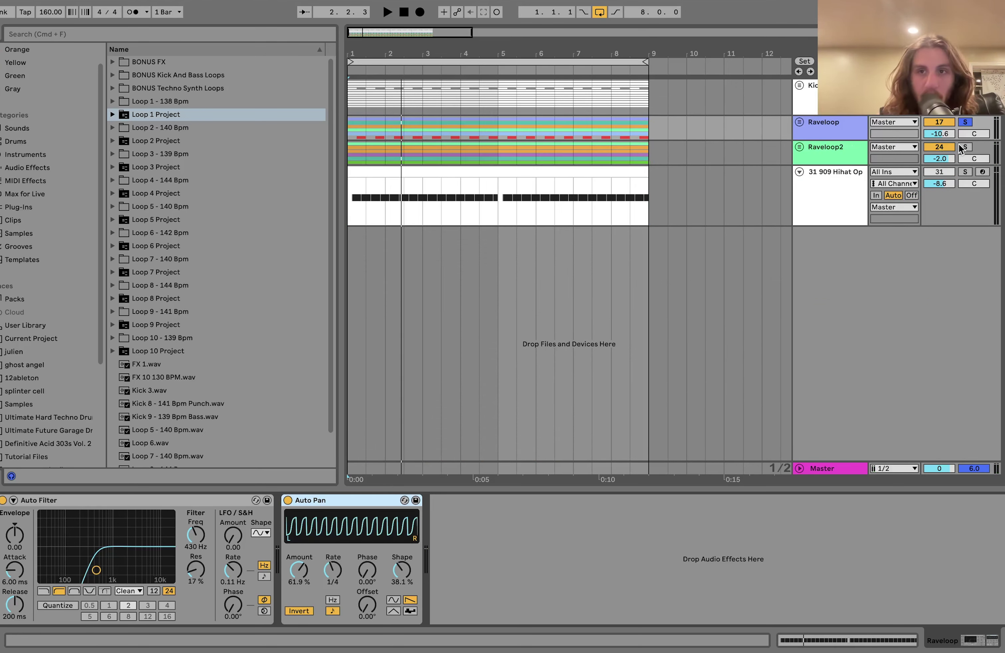
click(798, 146)
key(space)
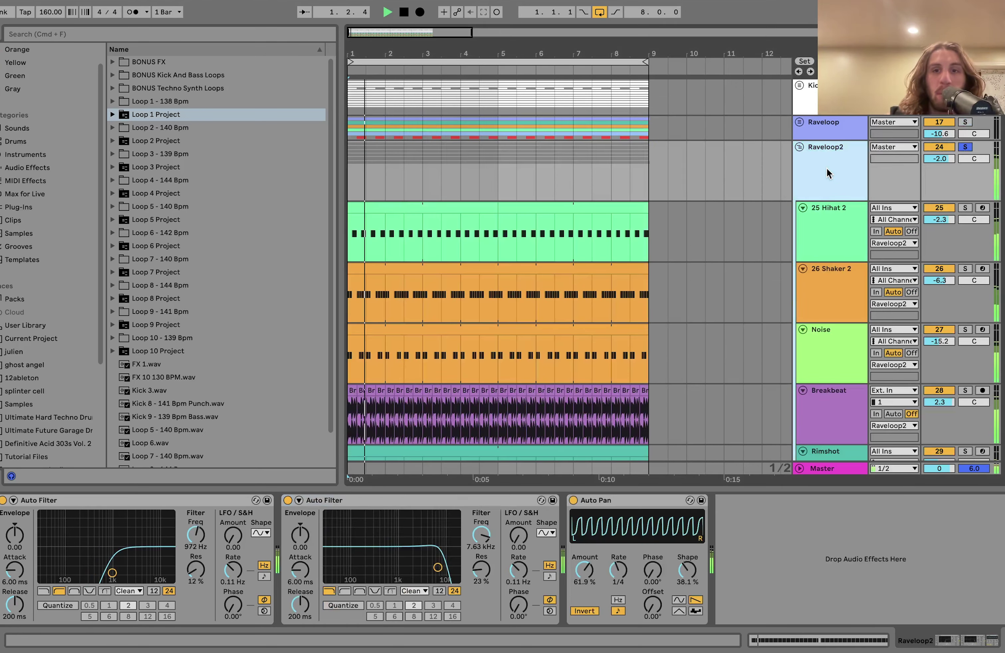
click(833, 237)
click(819, 180)
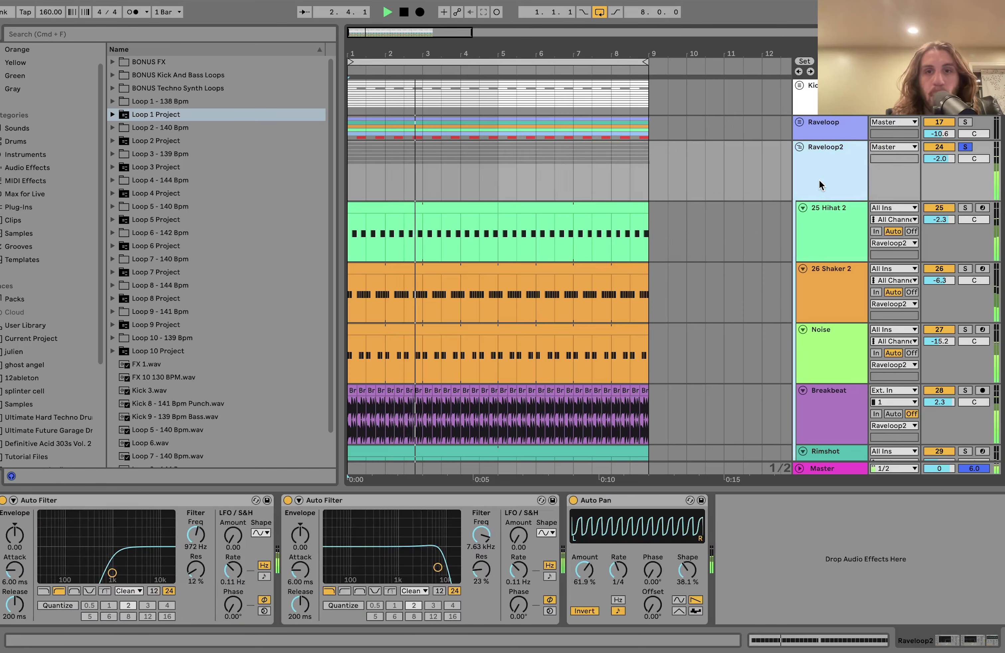
Step: Deactivate the Raveloop2 group's effects and play the group with the Hihat 2 track's instrument displayed
click(321, 501)
key(super+a)
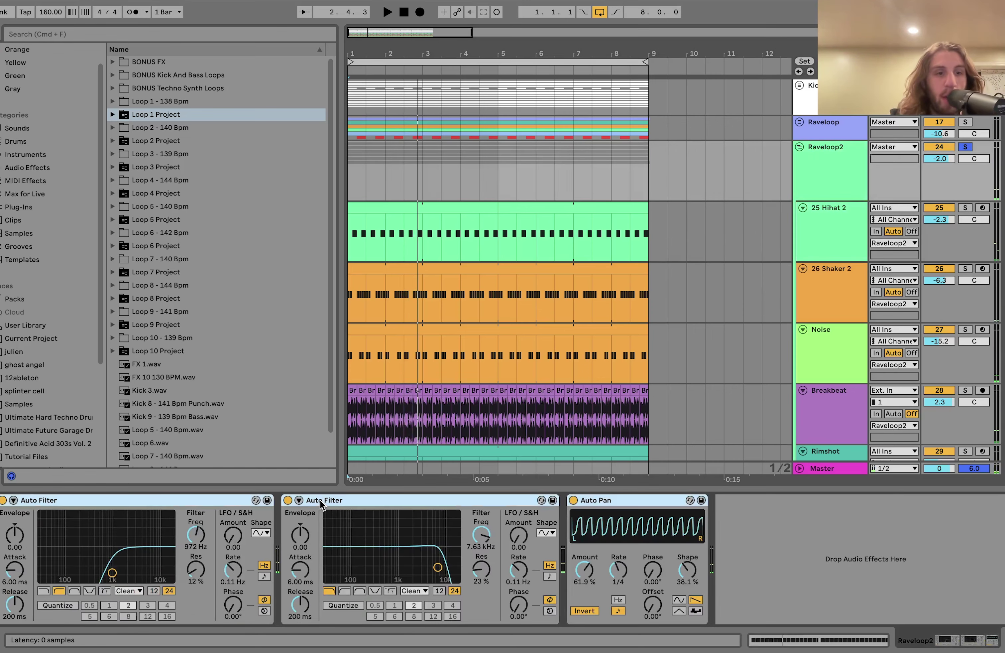
key(super+0)
key(space)
click(822, 222)
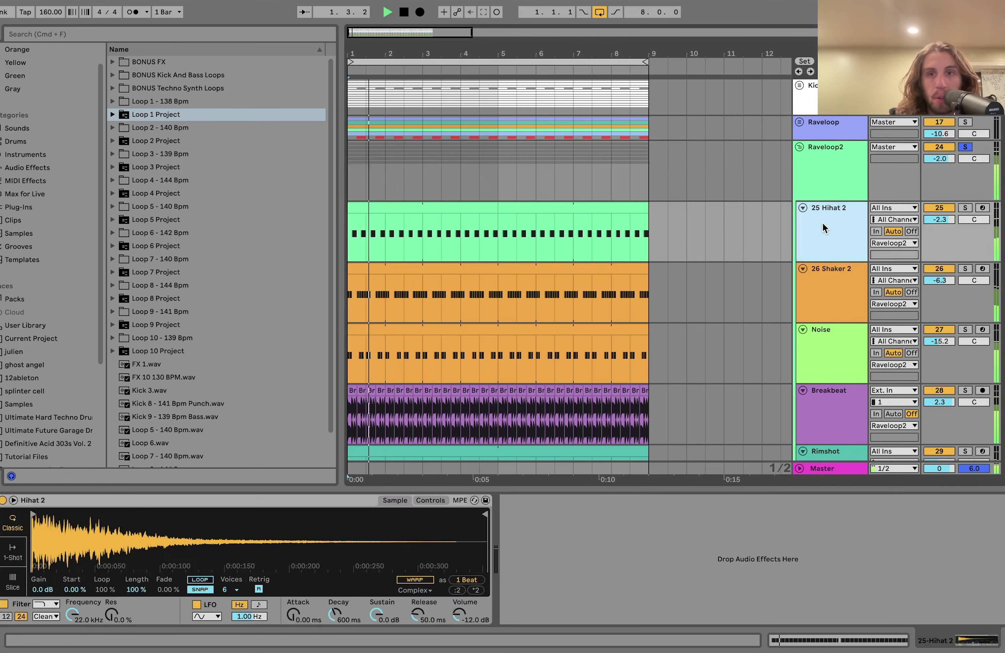
Step: Stop playback, solo the Hihat 2 track inside the Raveloop2 group, and play it alone
scroll(821, 223, down, 5)
key(space)
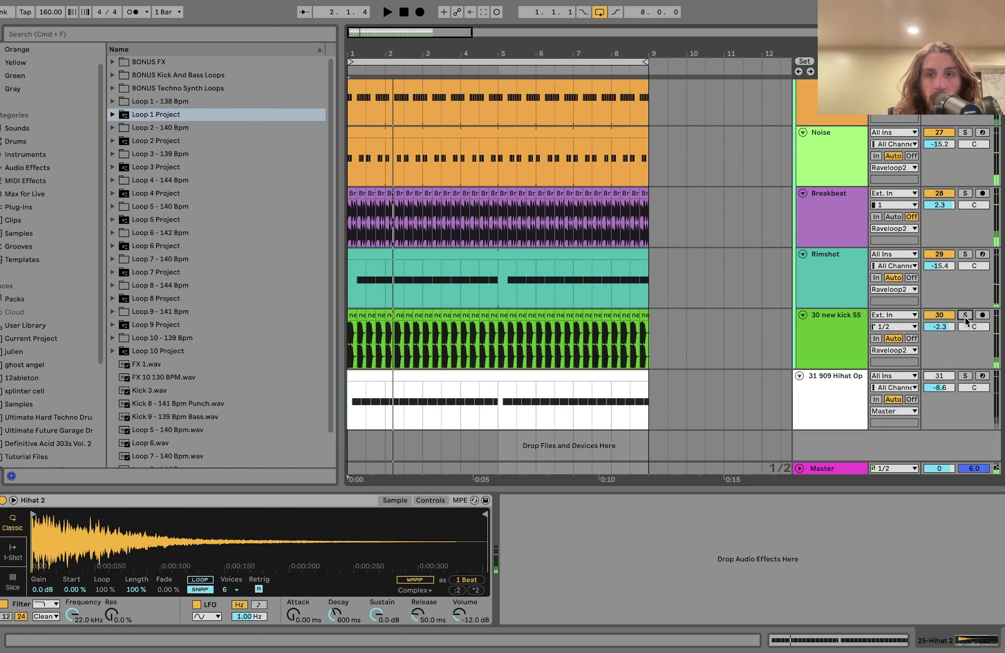
scroll(847, 325, up, 3)
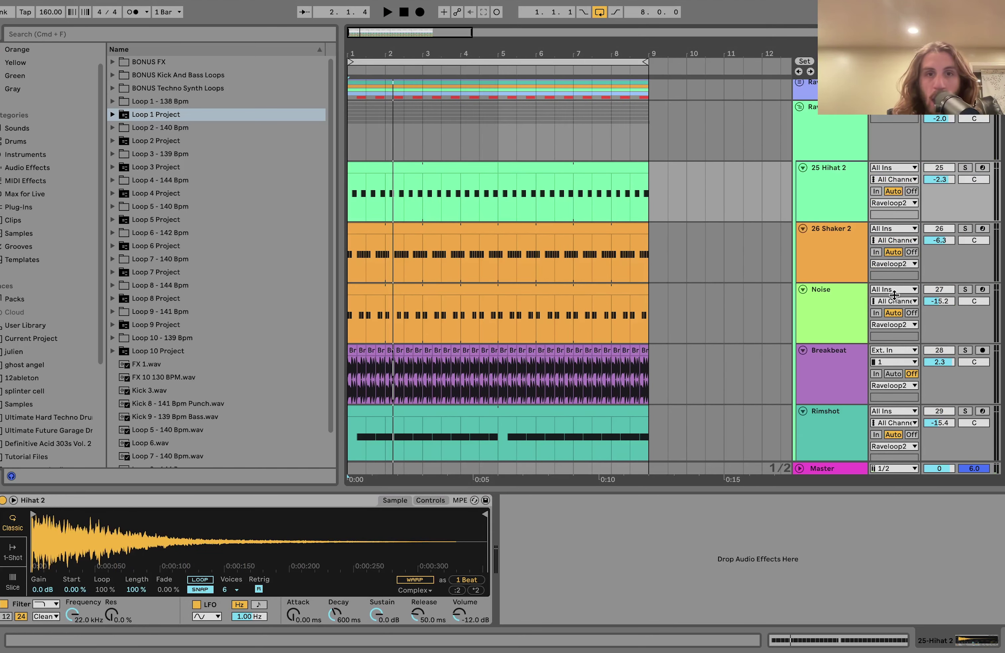
click(965, 167)
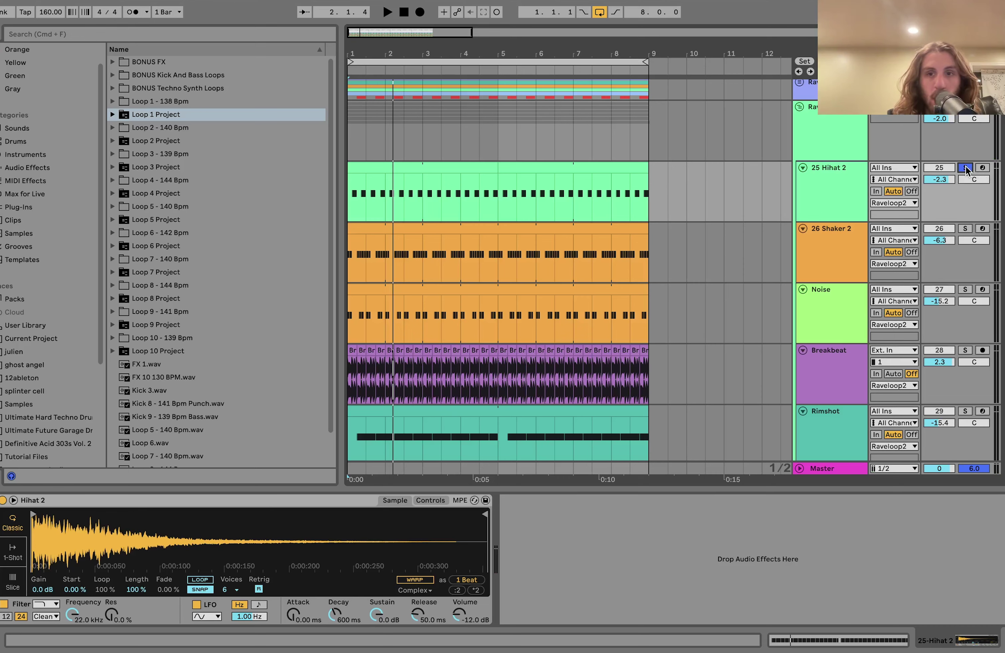
key(space)
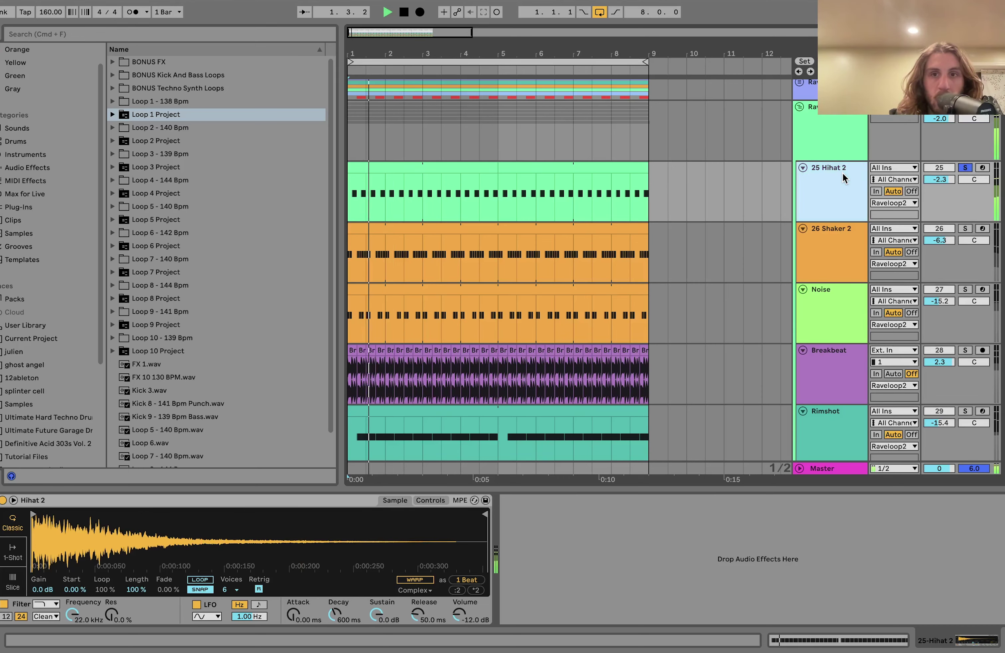
Step: Solo the new kick 55 track and play it alone with its two Auto Filters displayed
scroll(820, 254, down, 3)
click(847, 388)
key(space)
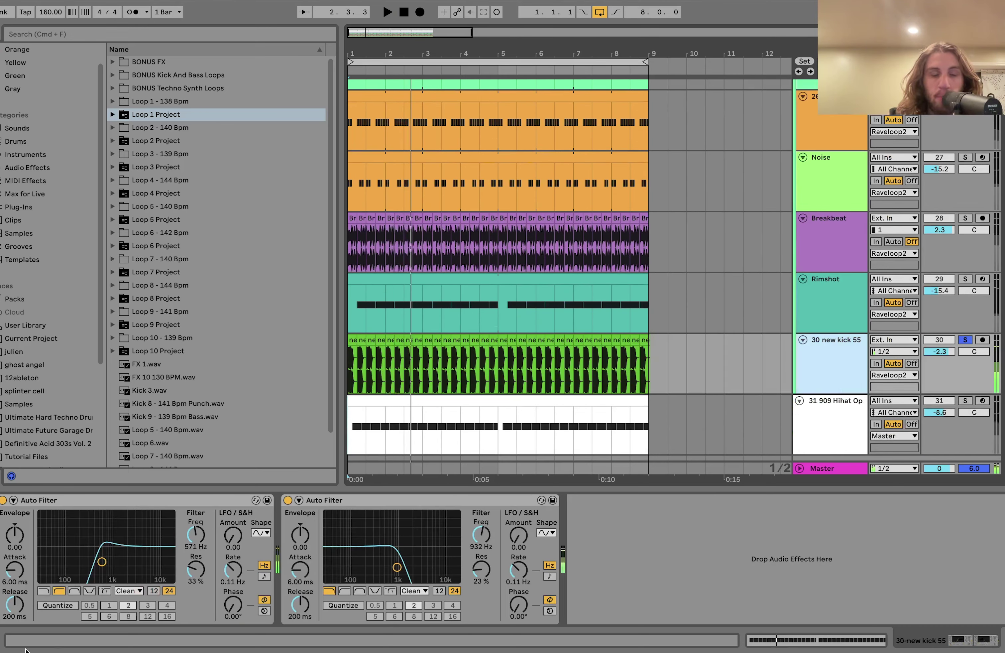
key(space)
scroll(719, 351, up, 2)
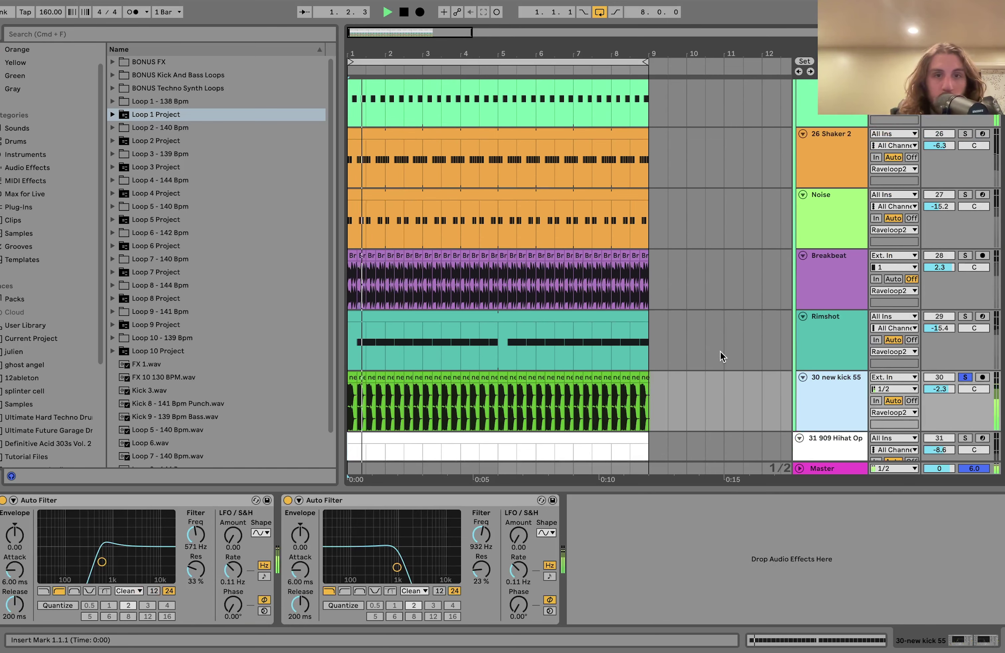
Step: Audition the Rimshot track soloed with its sampler, Saturator and Auto Filter displayed, then stop playback
click(964, 317)
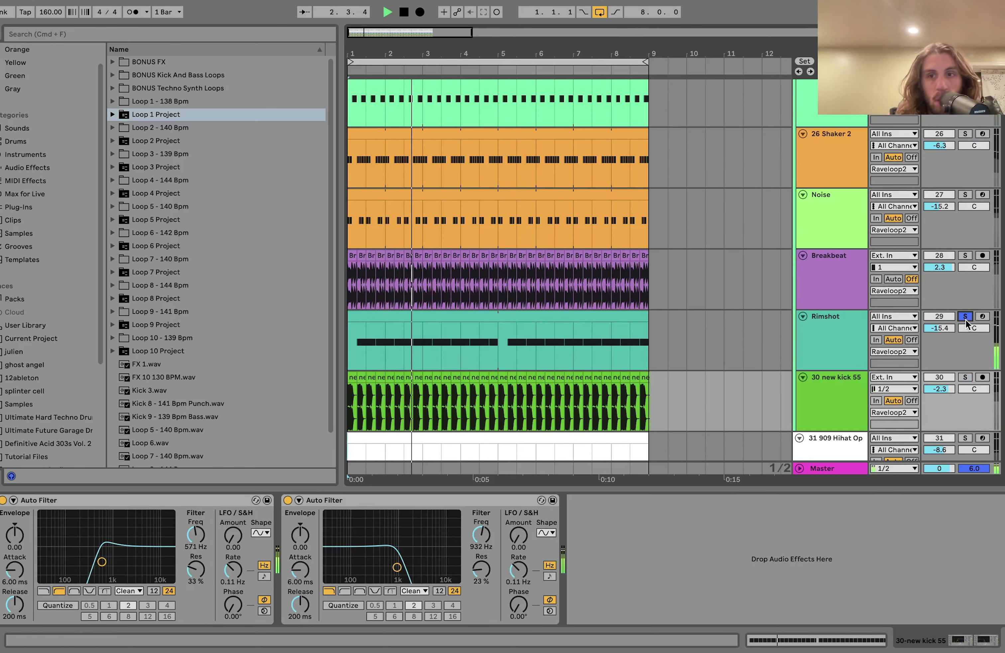
click(805, 331)
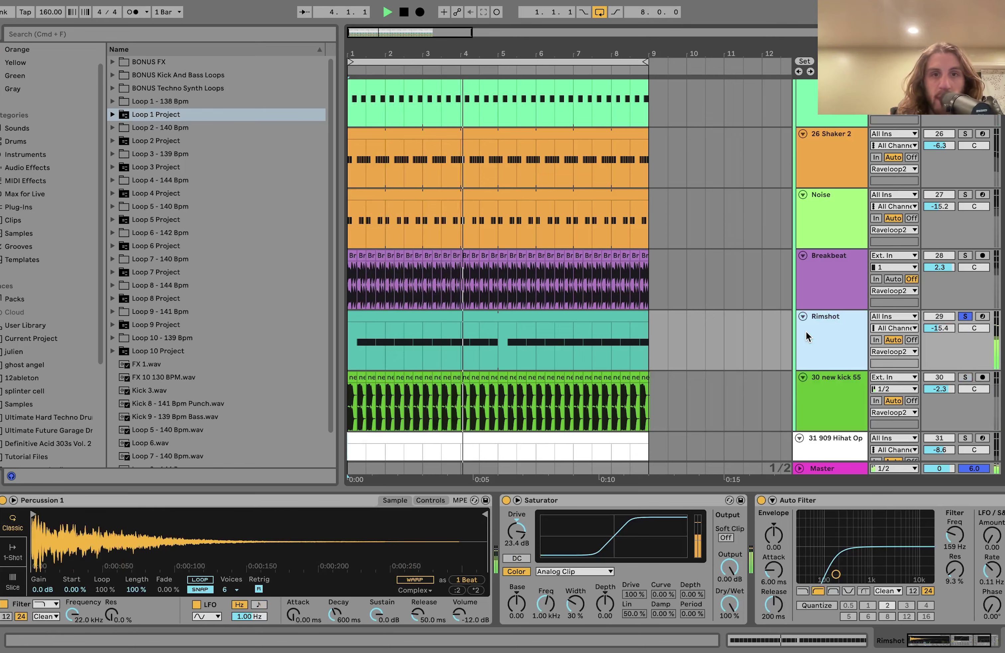
key(space)
scroll(805, 332, up, 3)
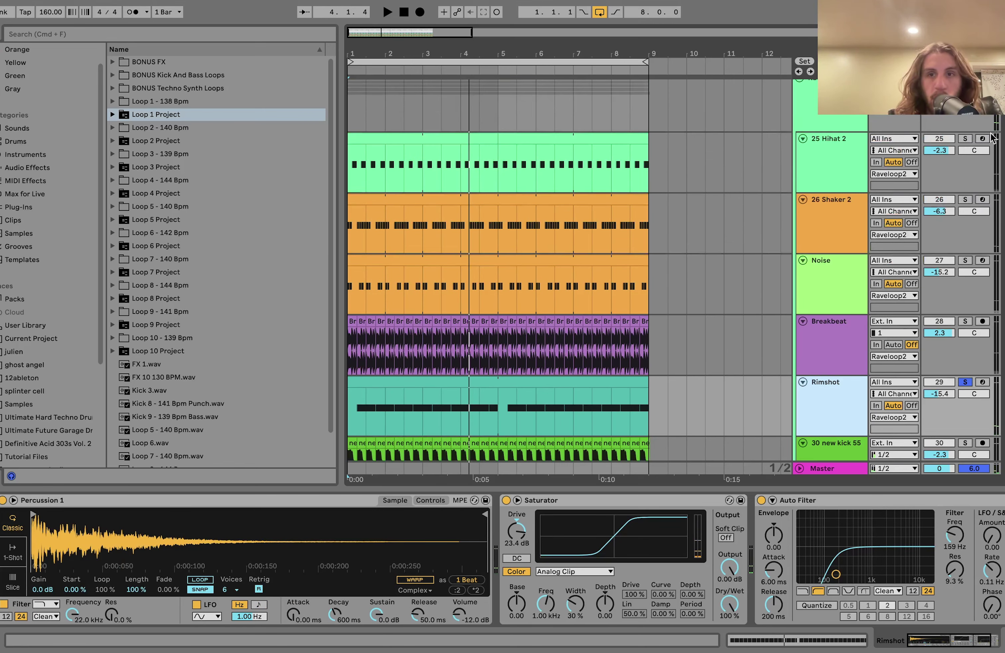
Step: Add Hihat 2 and new kick 55 to the soloed Rimshot, play them together, and bring in Shaker 2
super+click(965, 138)
super+click(965, 442)
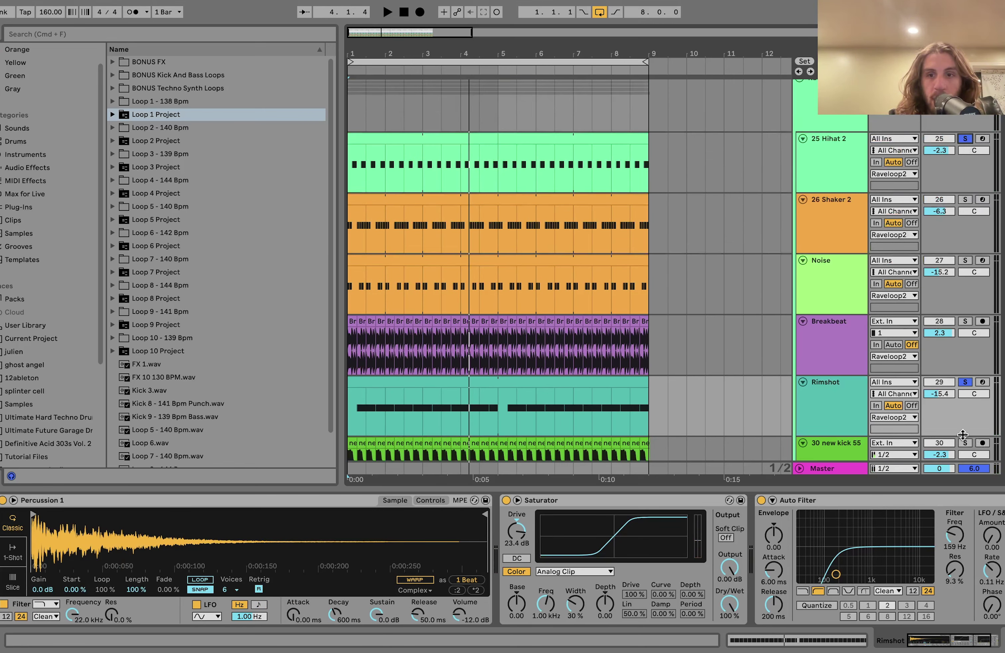
key(space)
scroll(965, 440, down, 2)
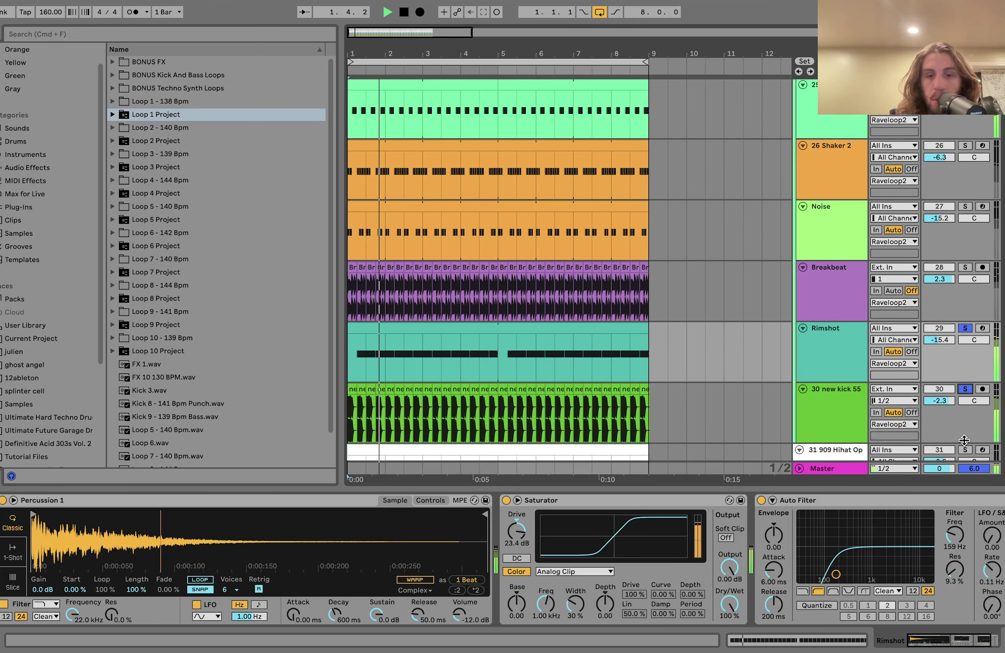
super+click(965, 146)
key(space)
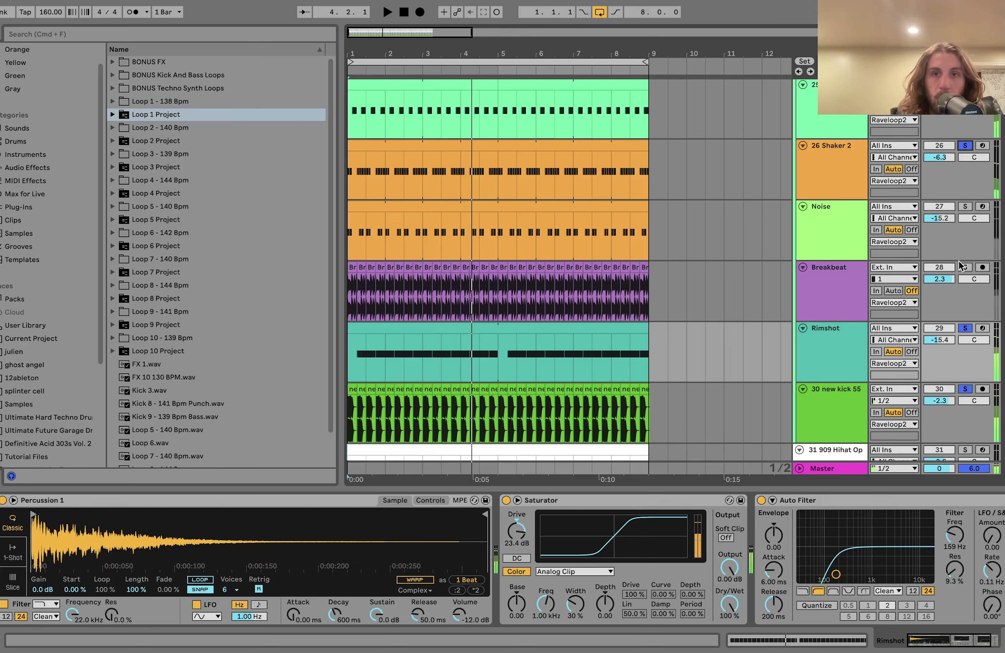
Step: Play the Breakbeat track soloed, then solo the whole Raveloop2 group to hear all its layers
click(968, 269)
key(space)
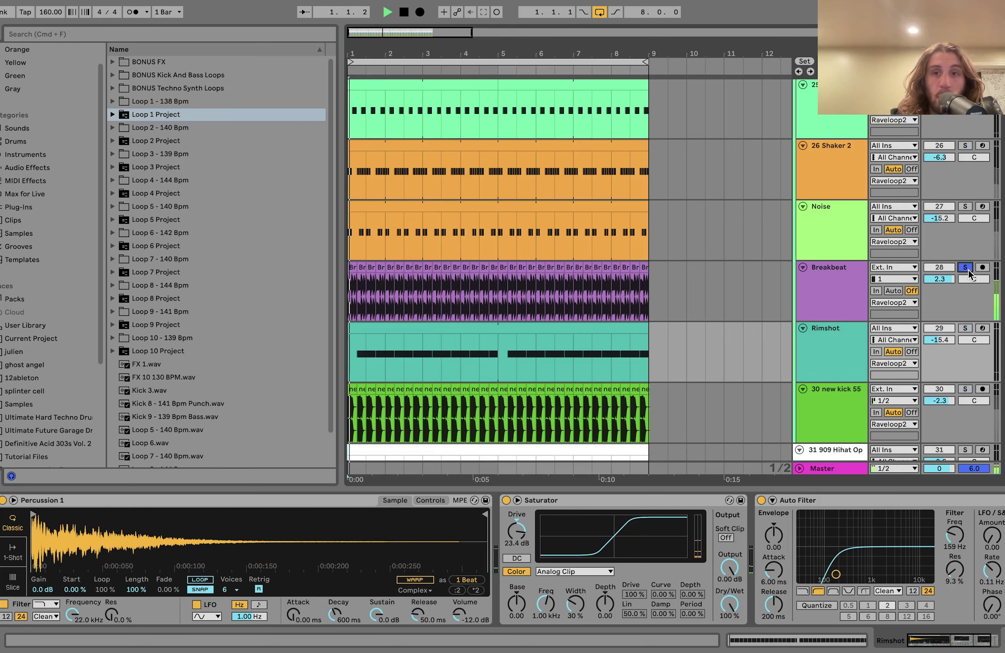
scroll(968, 269, up, 3)
click(965, 100)
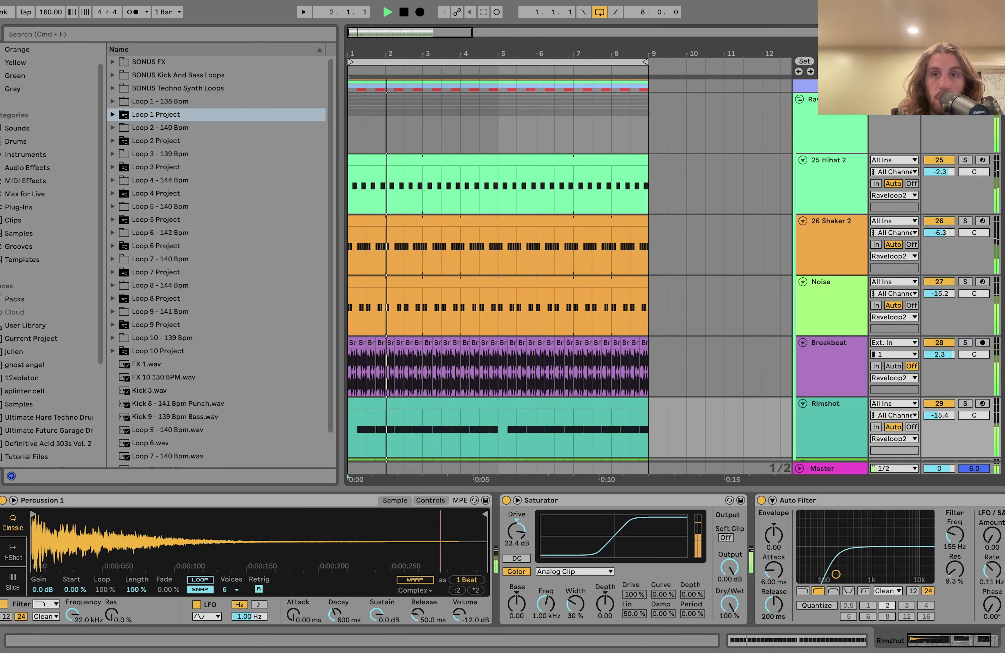
Step: Solo the Noise track and play it alone with its Operator, Echo and Drum Buss displayed
click(946, 281)
click(963, 281)
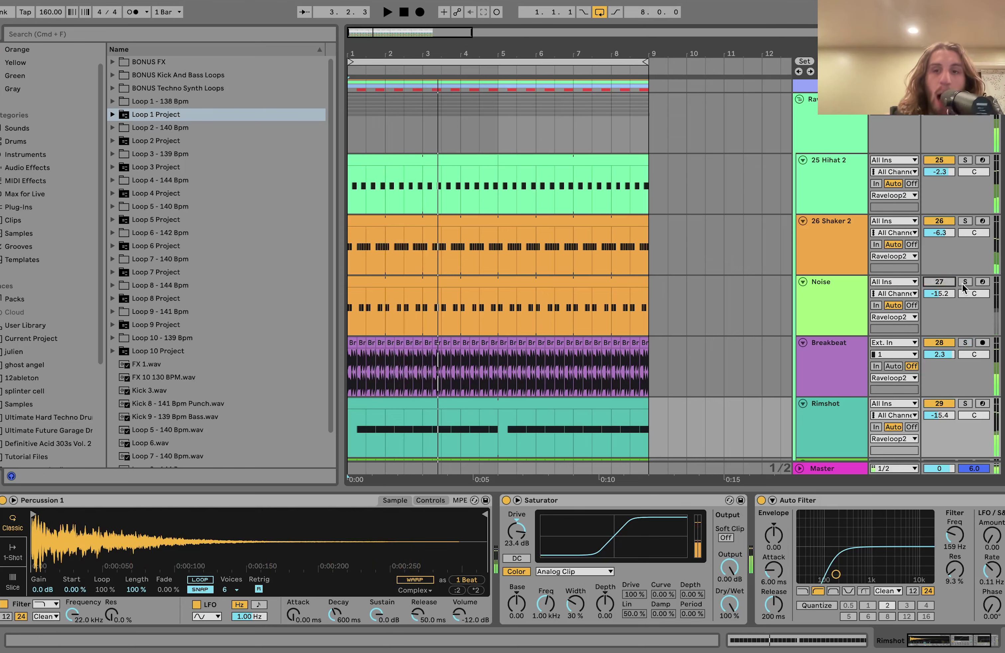
key(space)
key(space)
click(837, 307)
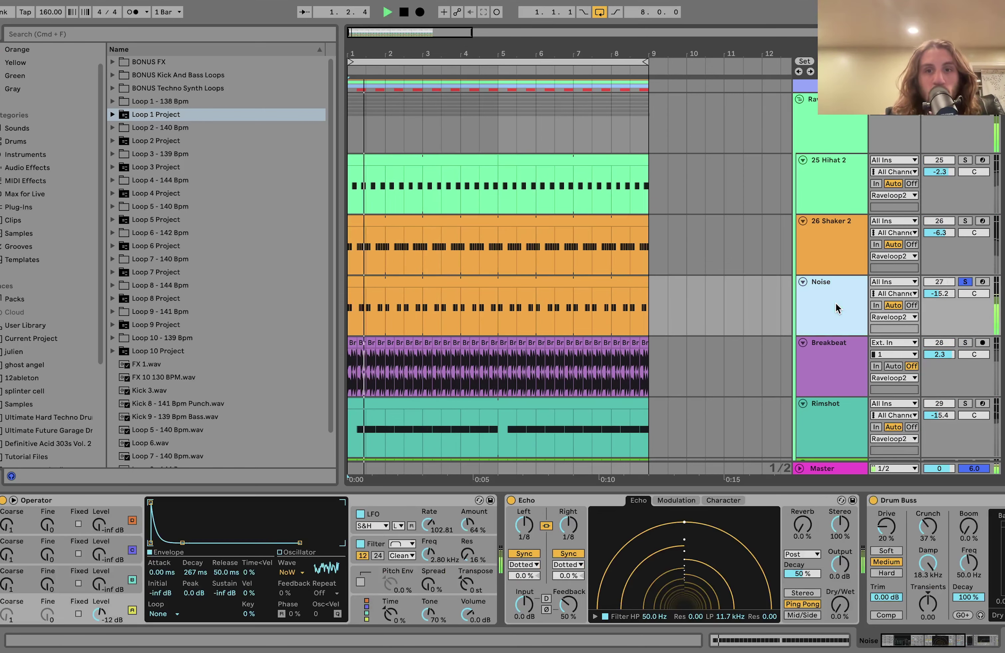
key(space)
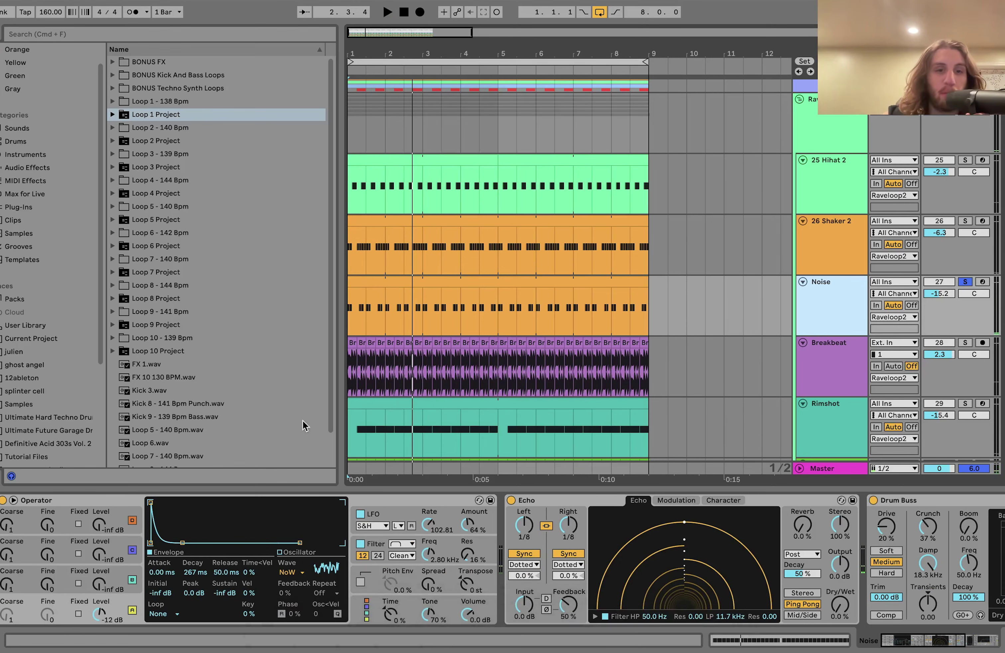
Step: Examine the Noise track's Operator filter and LFO settings, followed by its Echo, Drum Buss and Auto Filter
click(450, 544)
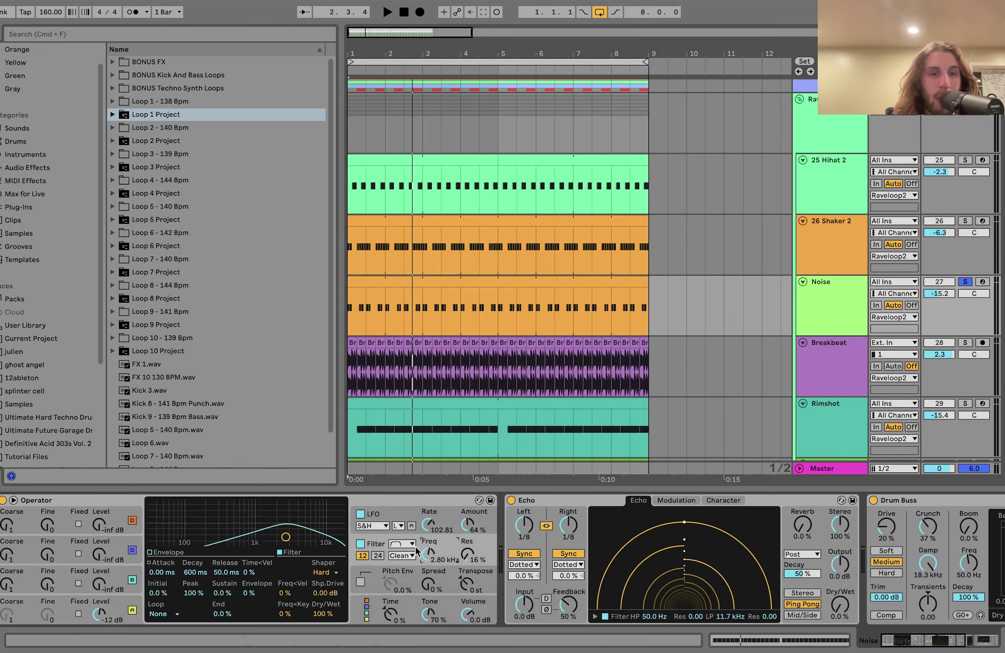
click(411, 515)
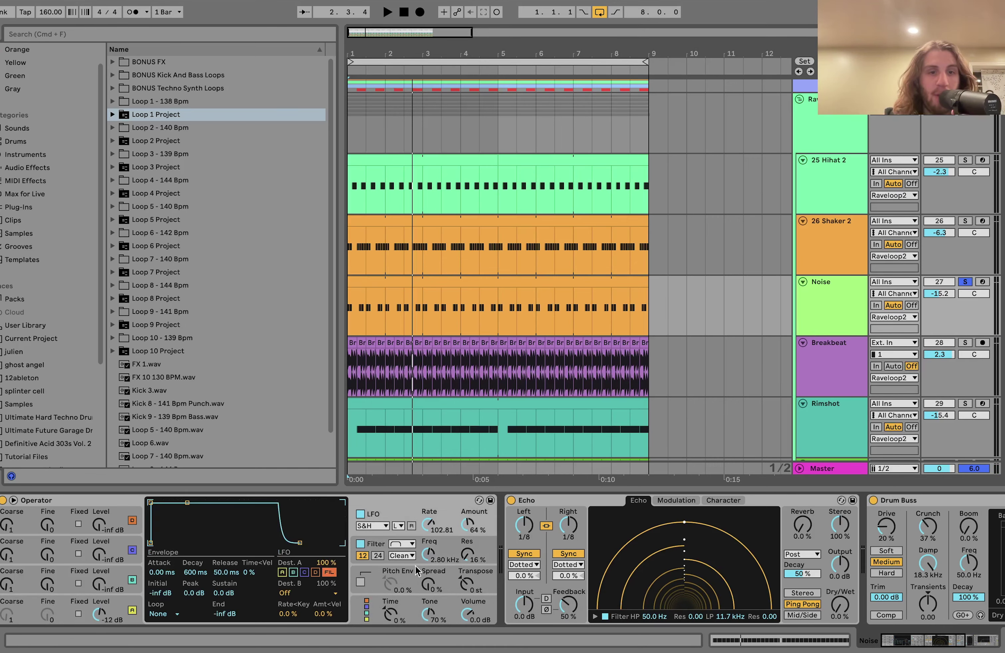
scroll(519, 559, right, 5)
scroll(519, 559, right, 4)
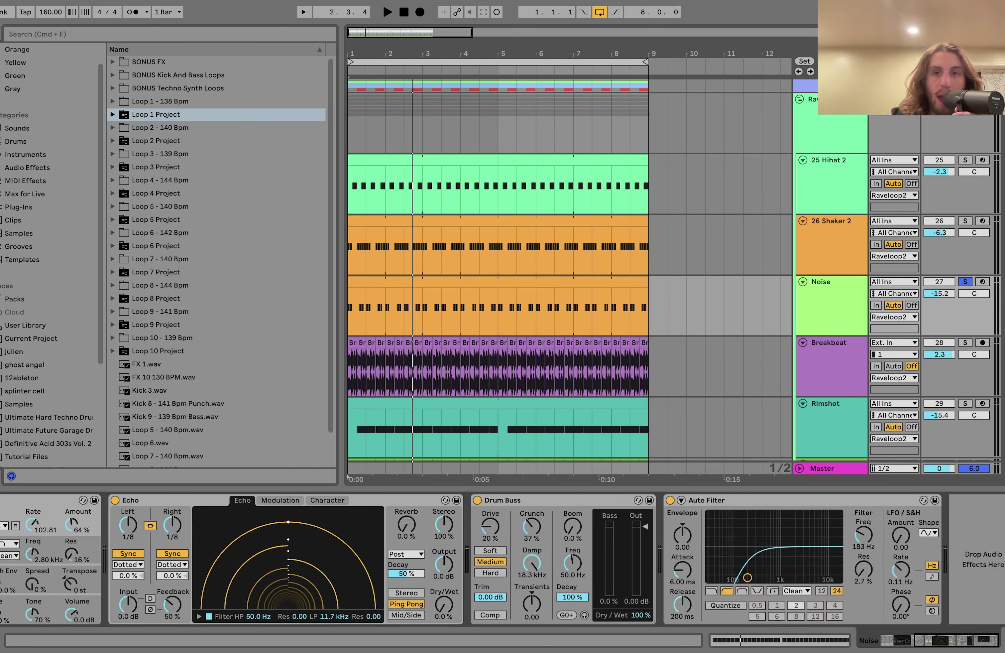
Step: Solo the Raveloop2 group and turn its Auto Filters and Auto Pan back on during playback
key(space)
click(968, 118)
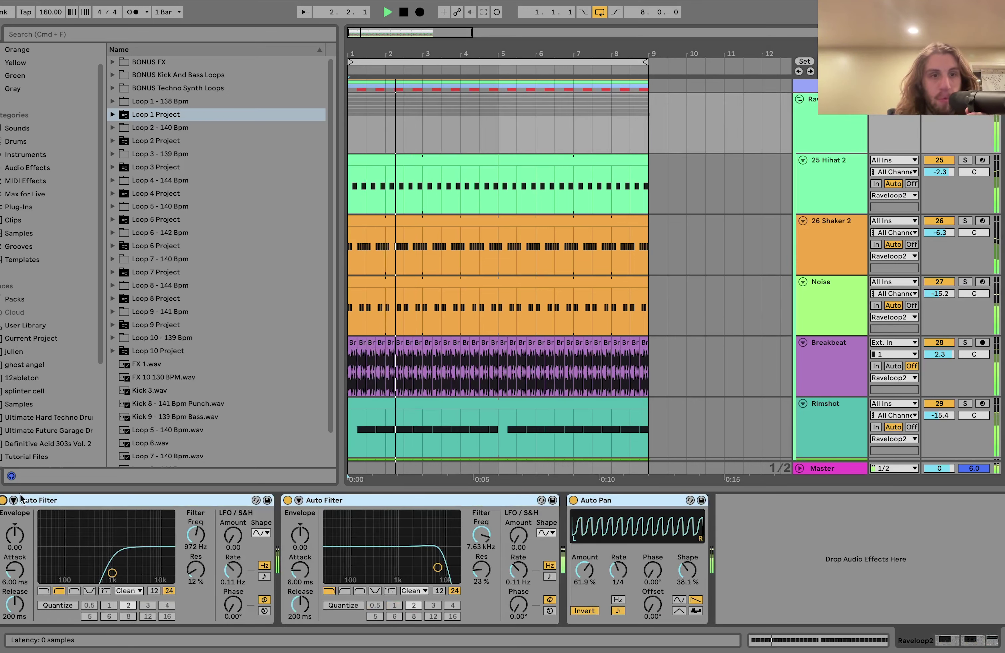
click(43, 500)
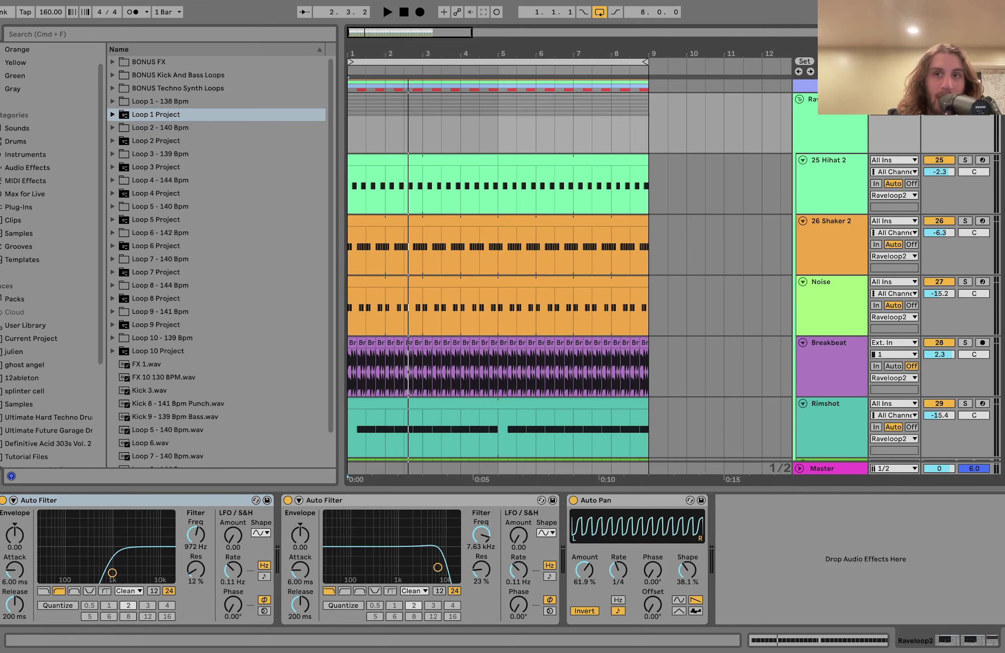
Step: Play the full loop without any solo, fold the Raveloop2 group, and stop playback
key(space)
scroll(961, 245, down, 5)
scroll(960, 245, up, 8)
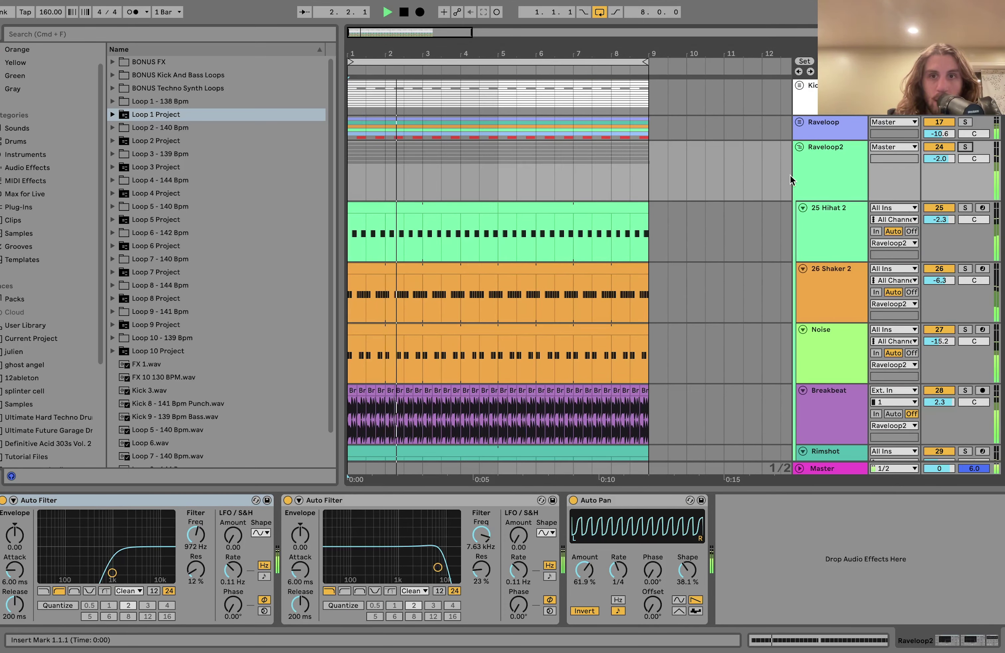
click(799, 147)
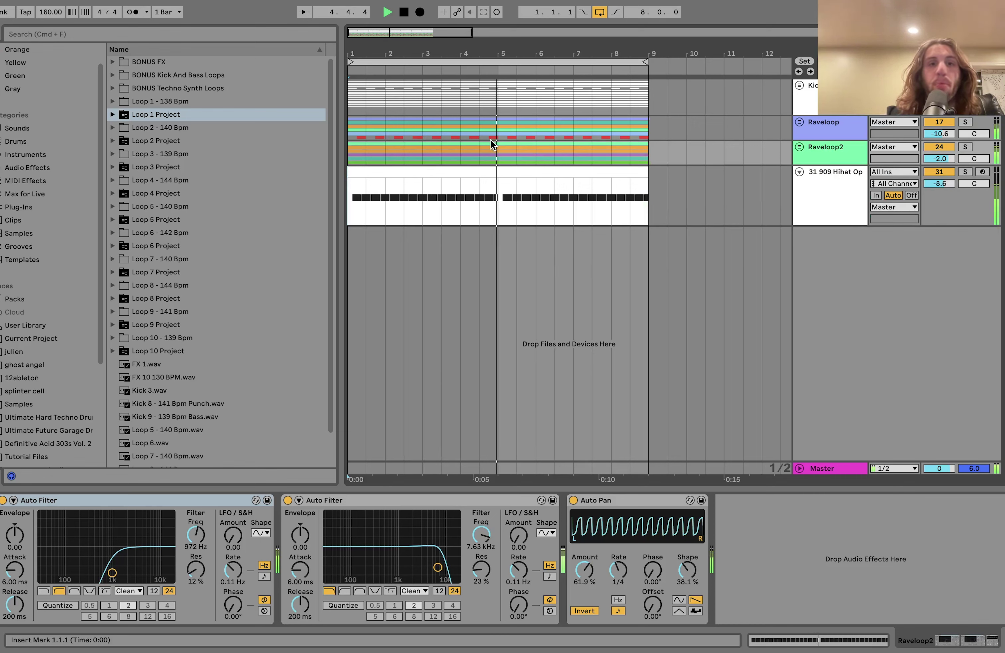
key(space)
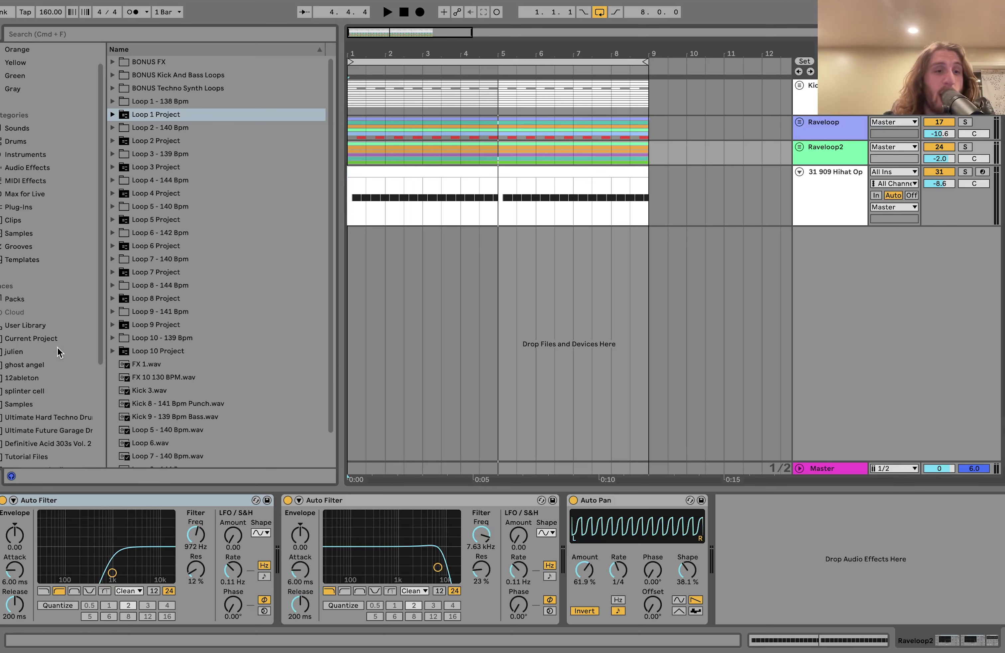
Step: Look at the Ultimate Rave Loops folder in the browser, and expand and collapse its Loop 1 Project
scroll(57, 347, down, 5)
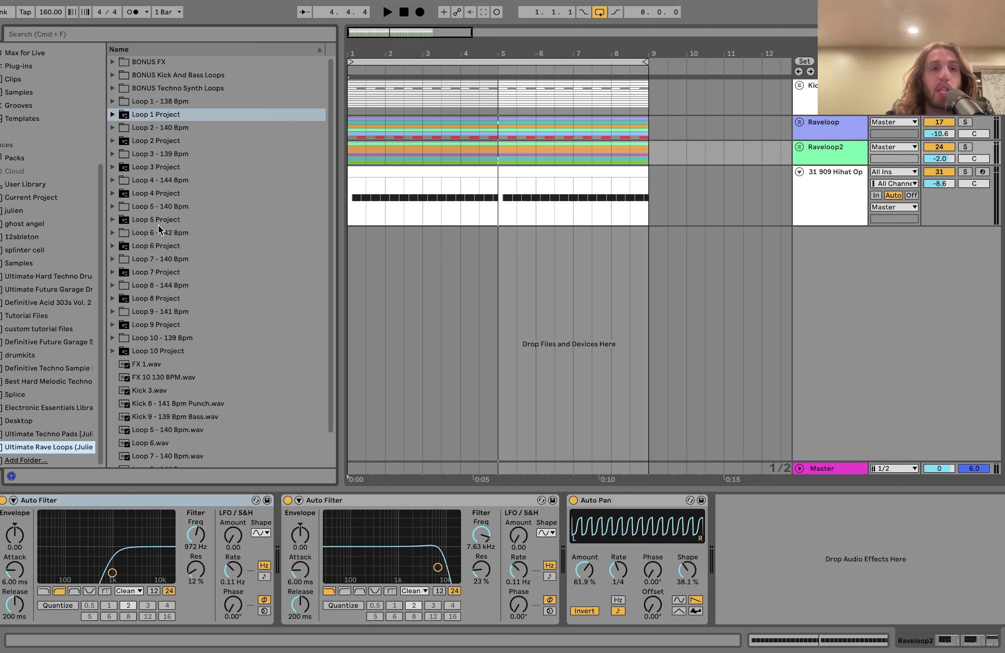
click(112, 115)
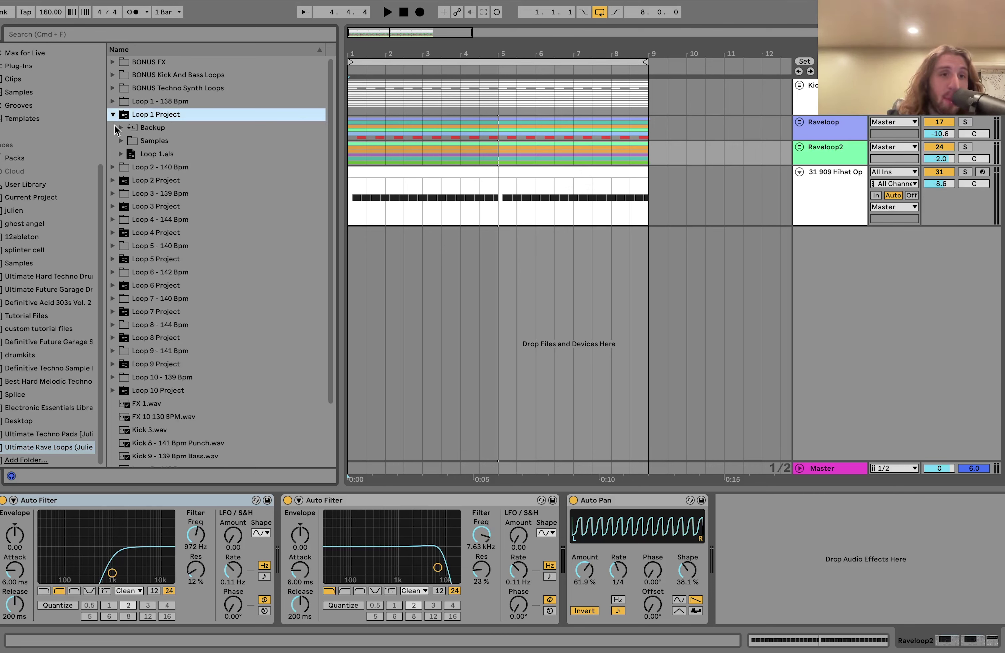
click(113, 115)
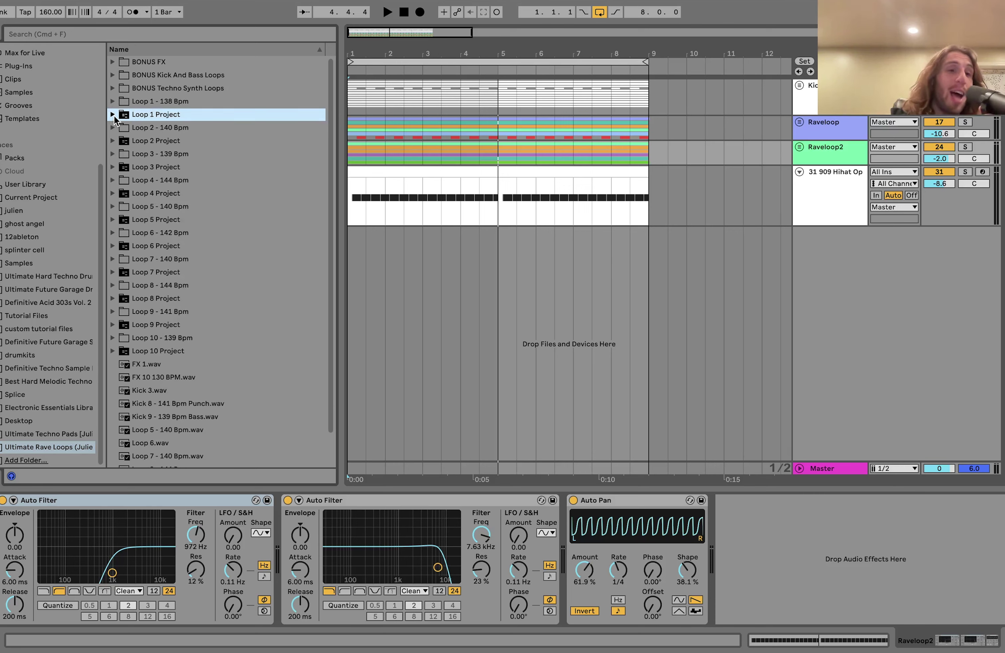